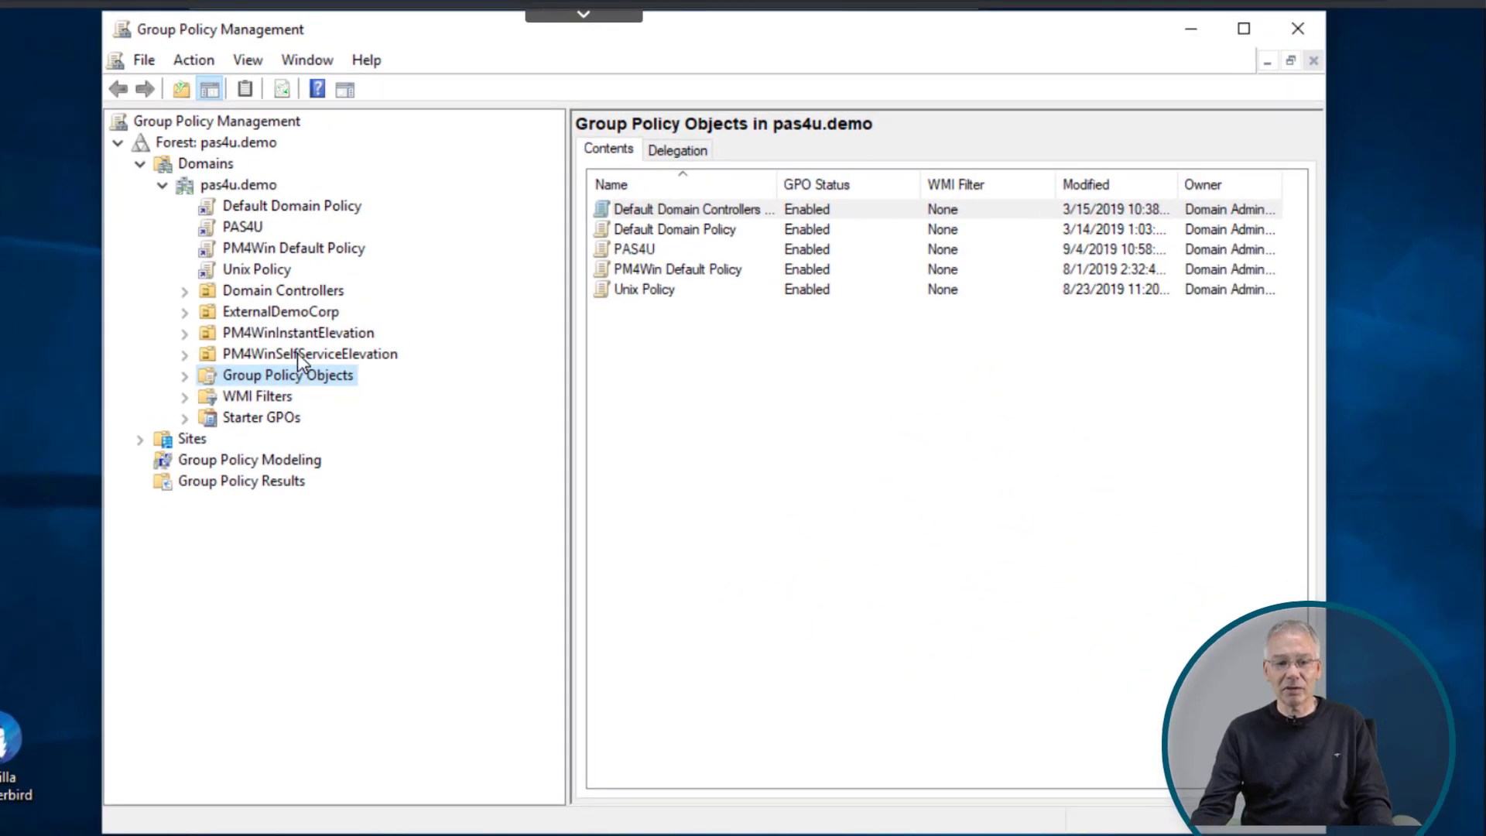
- Open the AuthServices GPO from Group Policy Objects in the Group Policy Management Editor
left_click(241, 186)
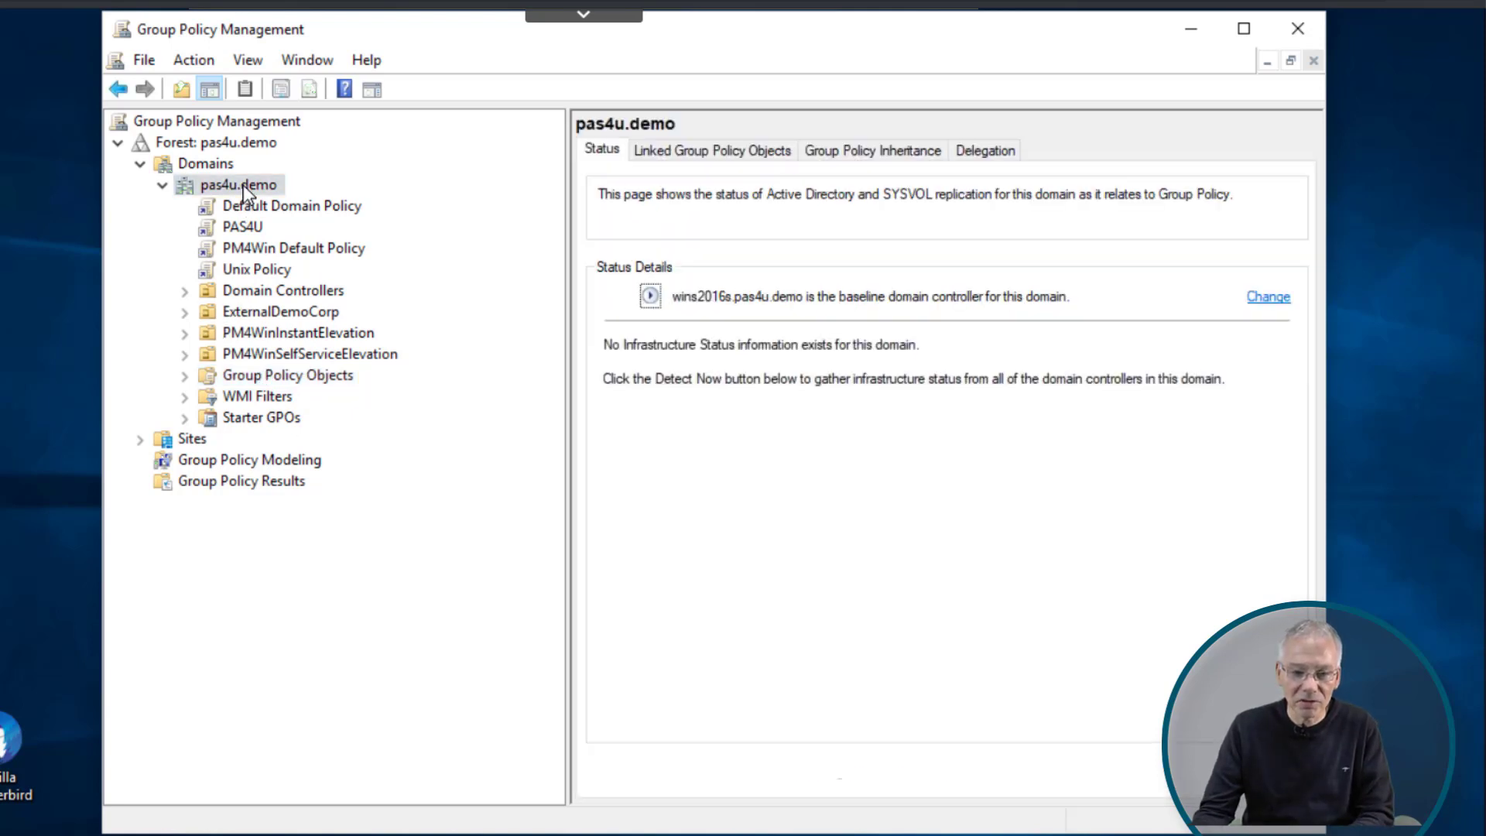
right_click(245, 188)
left_click(206, 418)
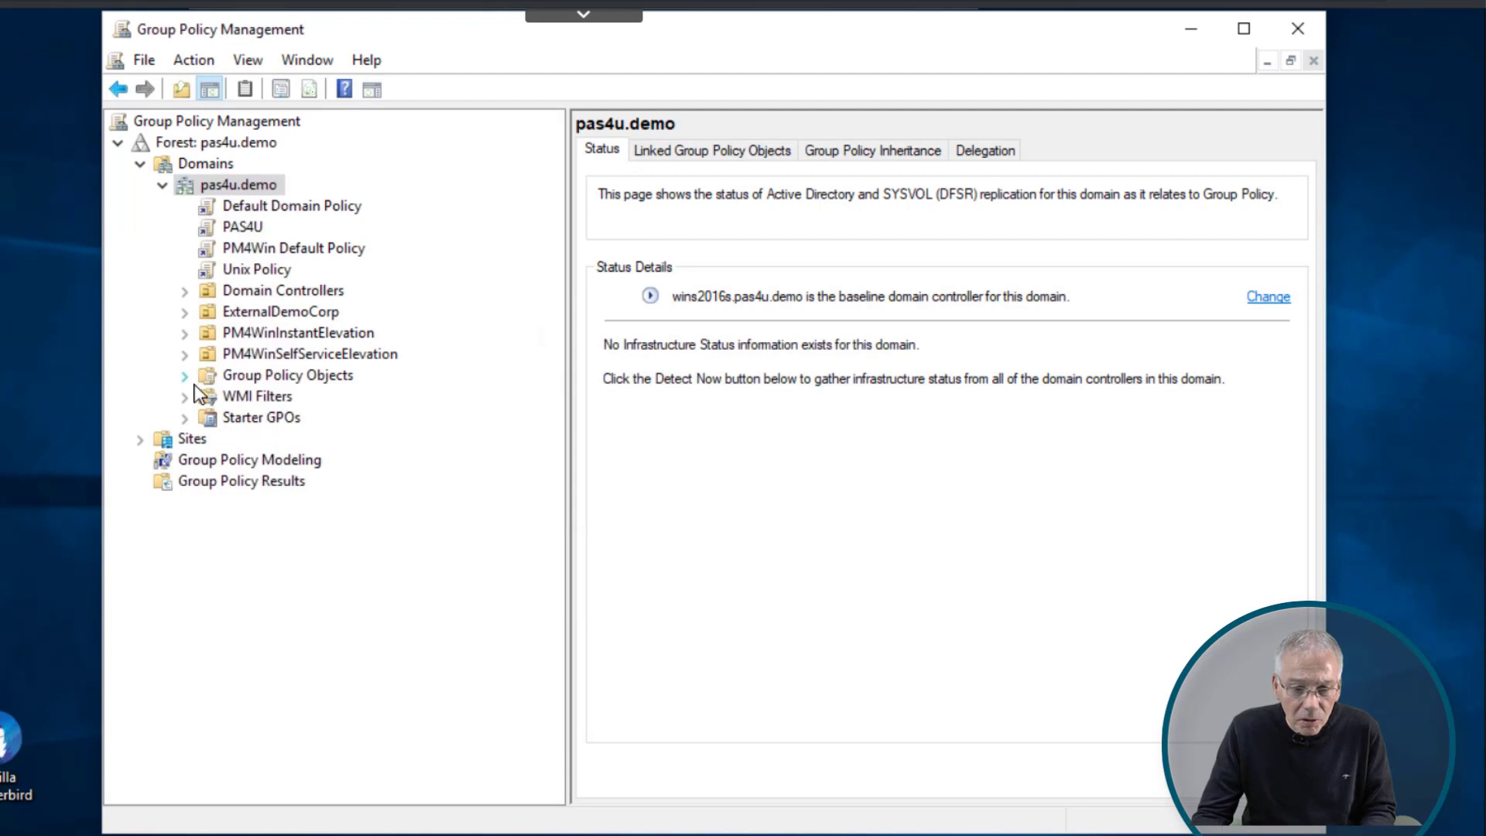
left_click(185, 376)
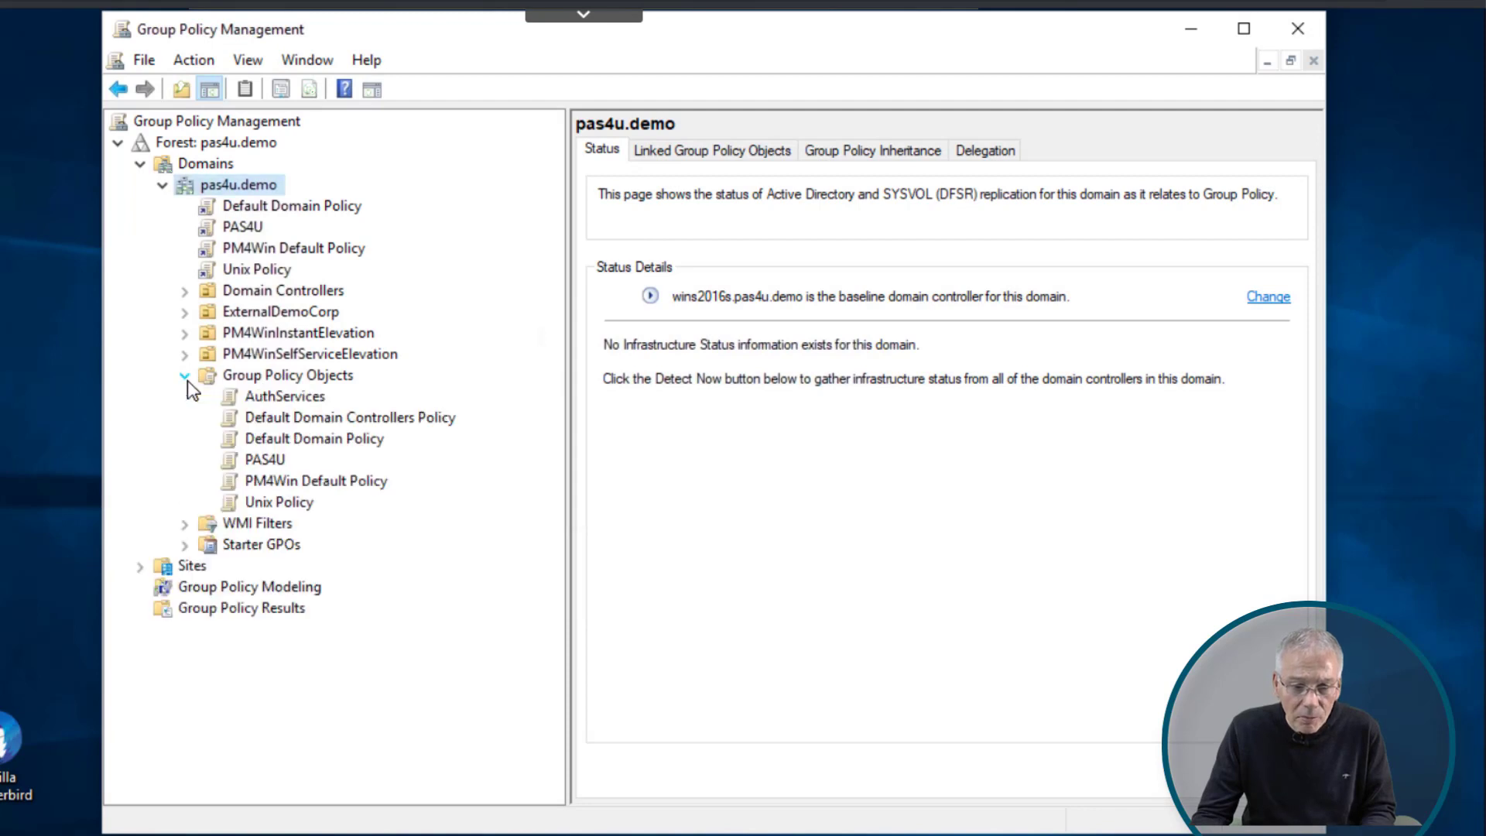
left_click(300, 398)
right_click(300, 398)
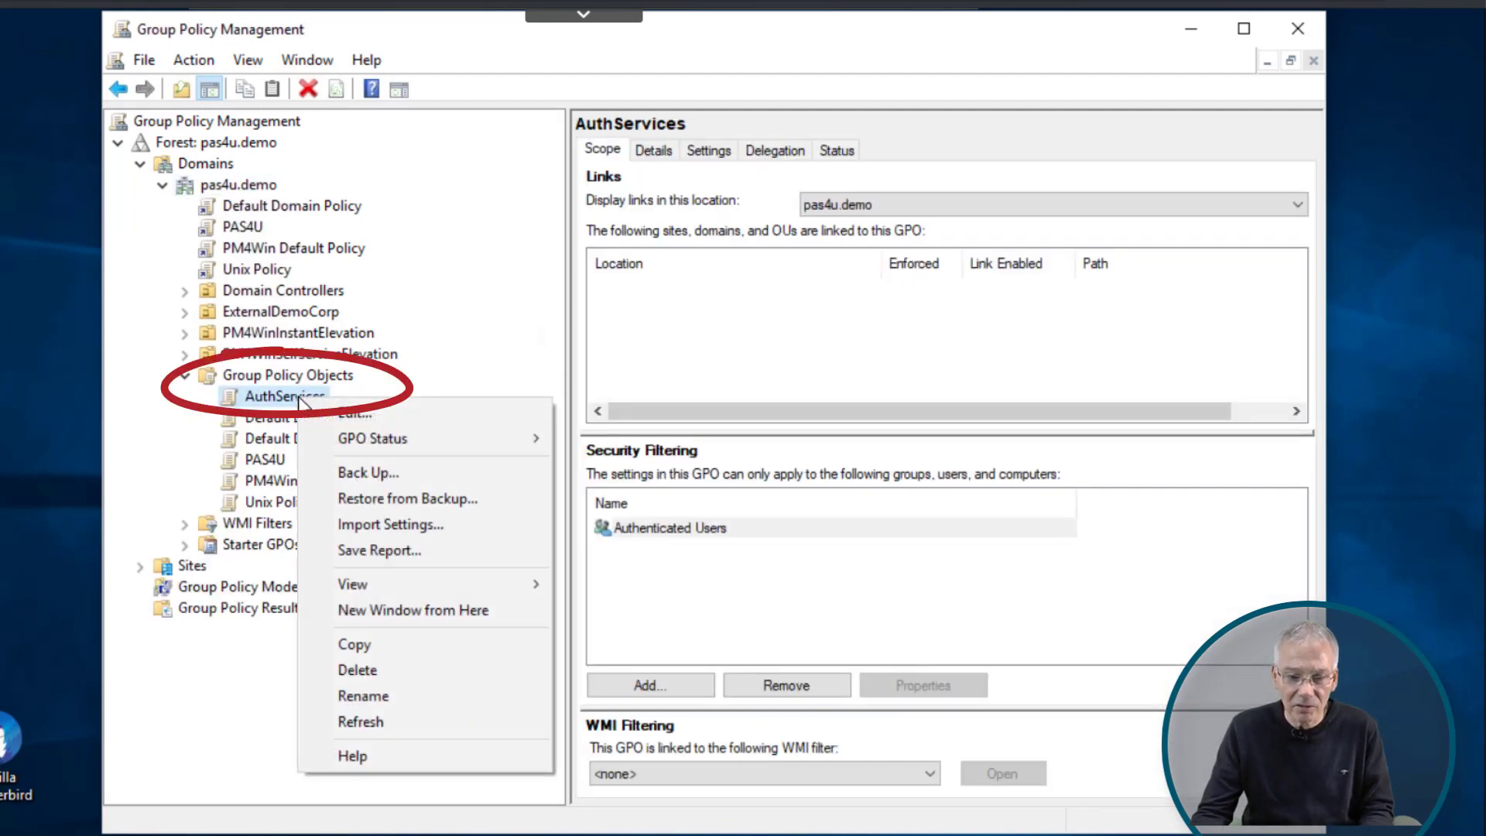
left_click(355, 410)
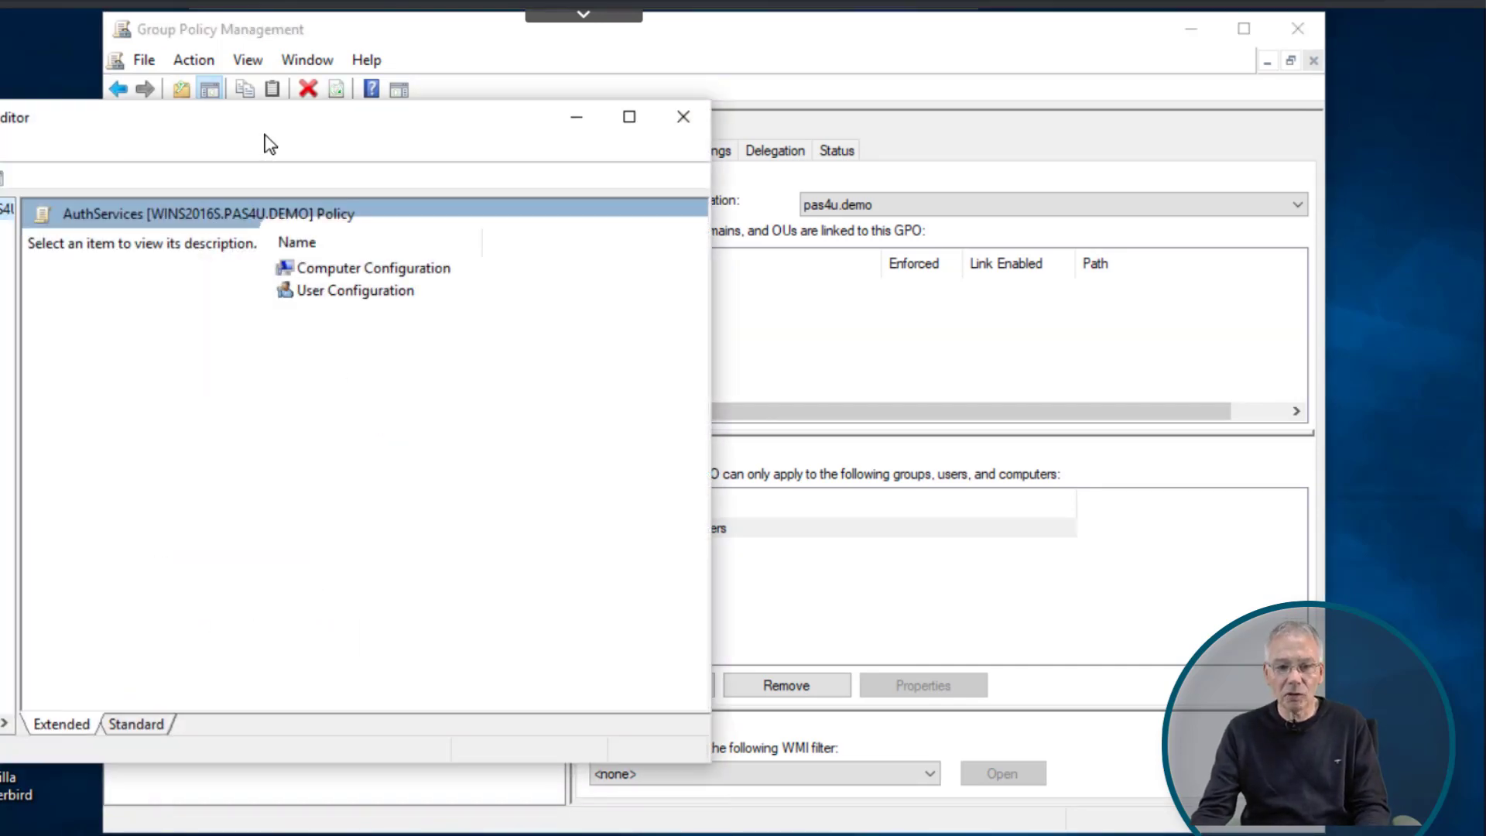
- Show Computer Configuration's Unix Settings: Authentication Services, Starling, Privilege Manager and Defender
left_click_drag(278, 133, 484, 121)
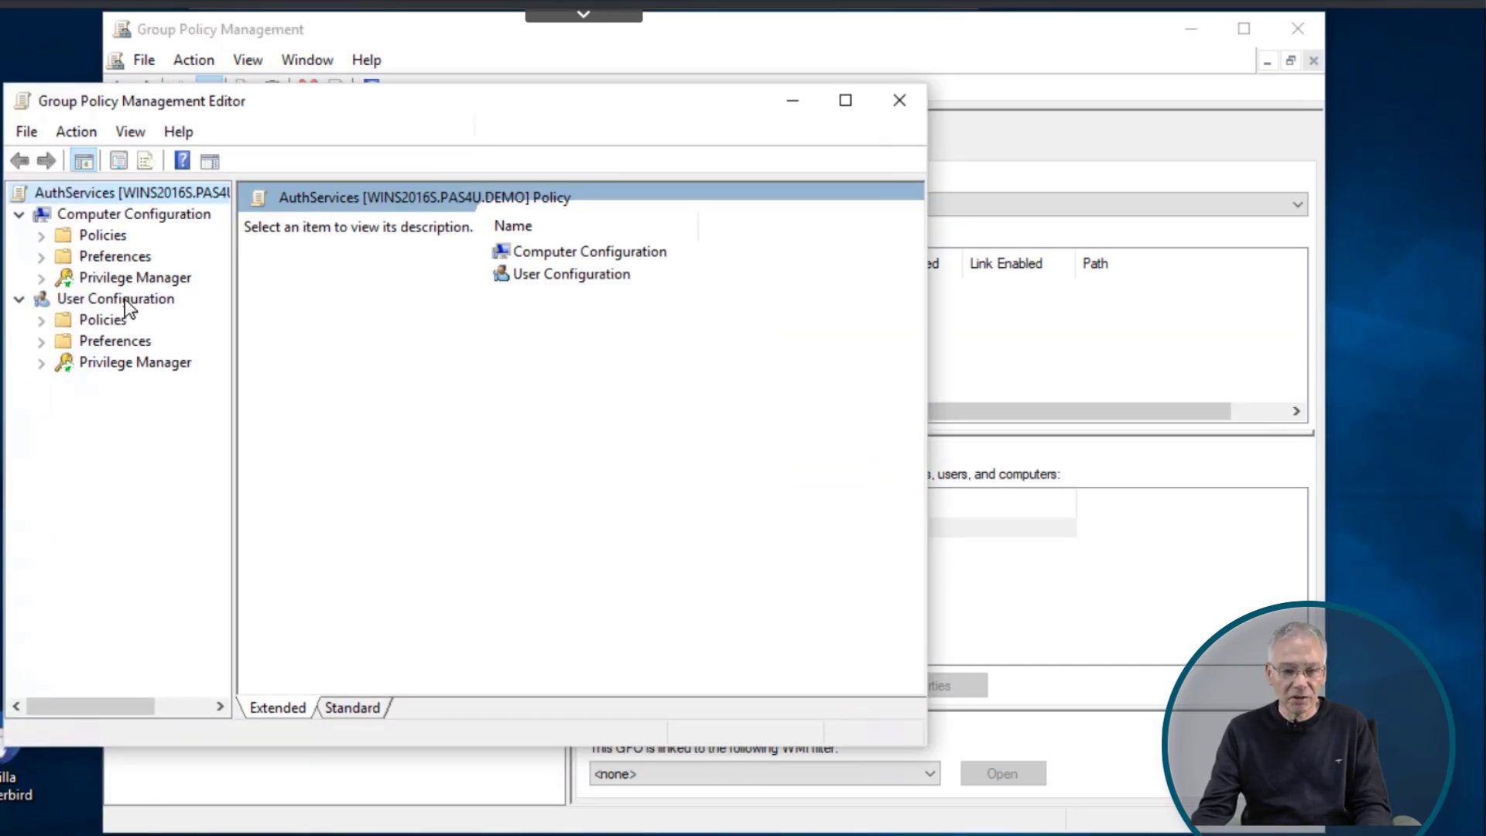
left_click(41, 235)
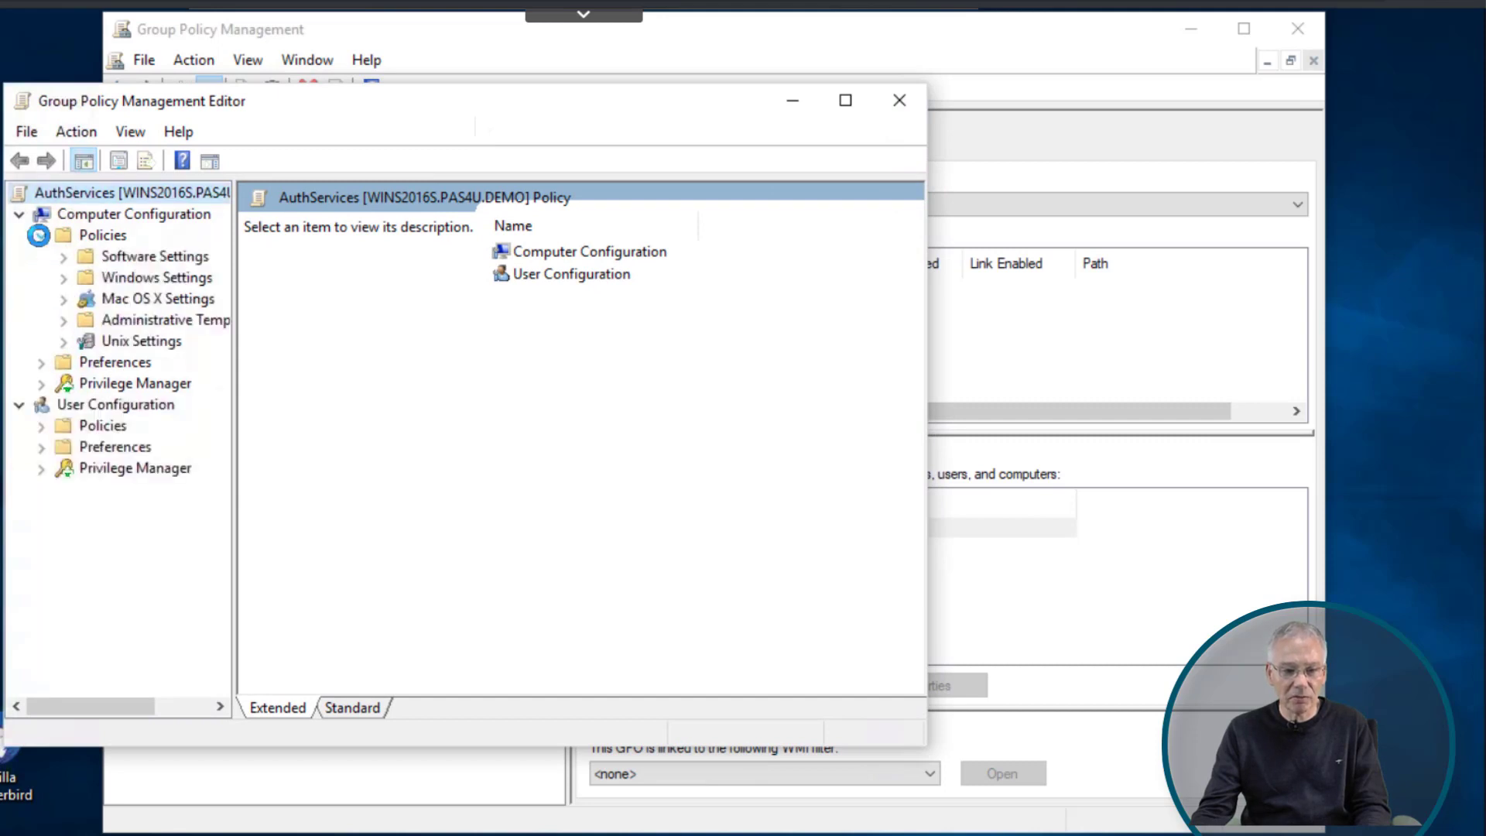
left_click(140, 342)
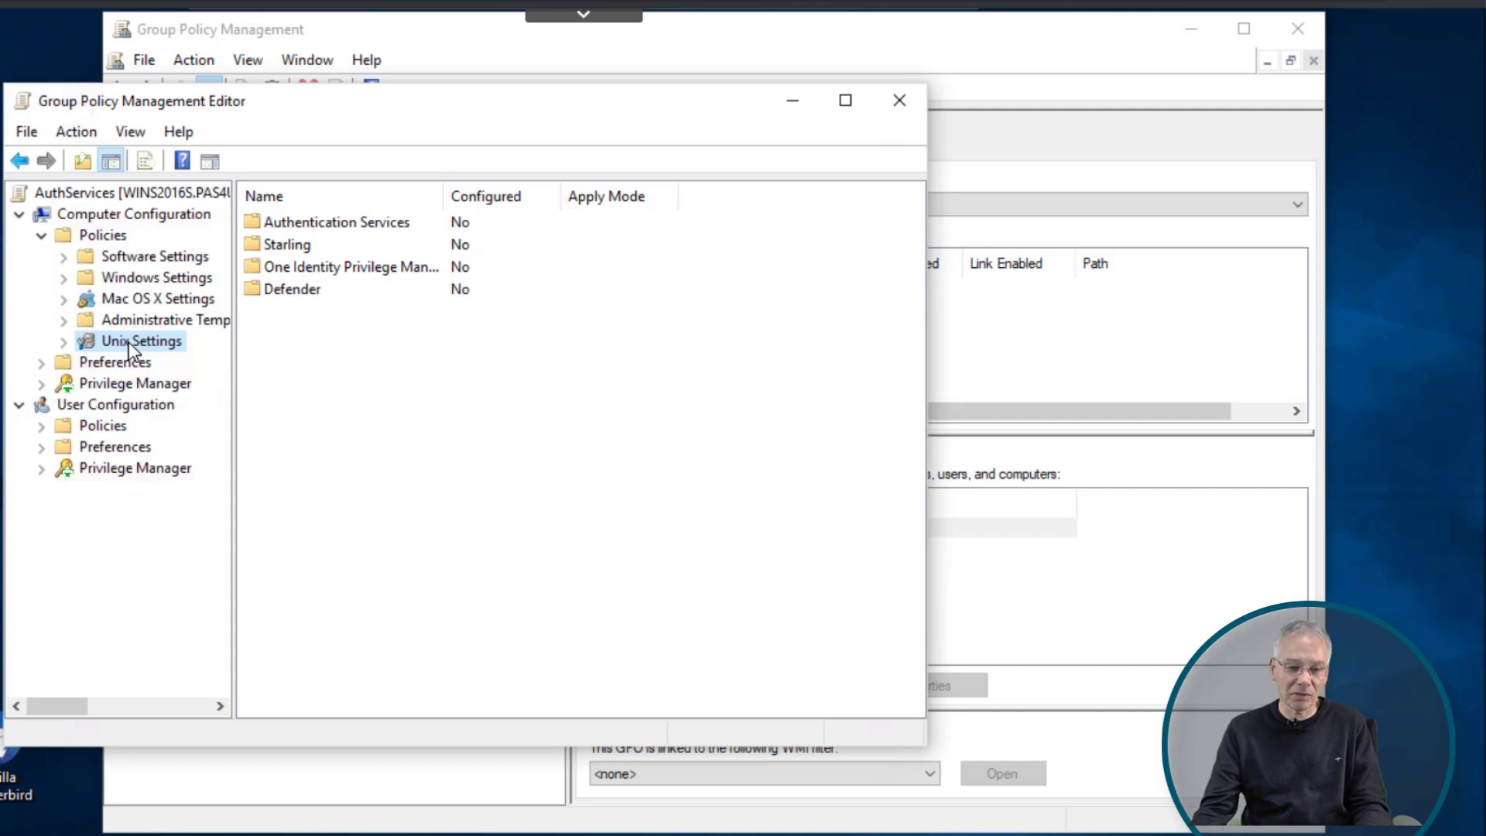
- Expand Unix Settings > Authentication Services and list Client Configuration items such as Sudo, Samba, Syslog, Licensing
left_click(73, 342)
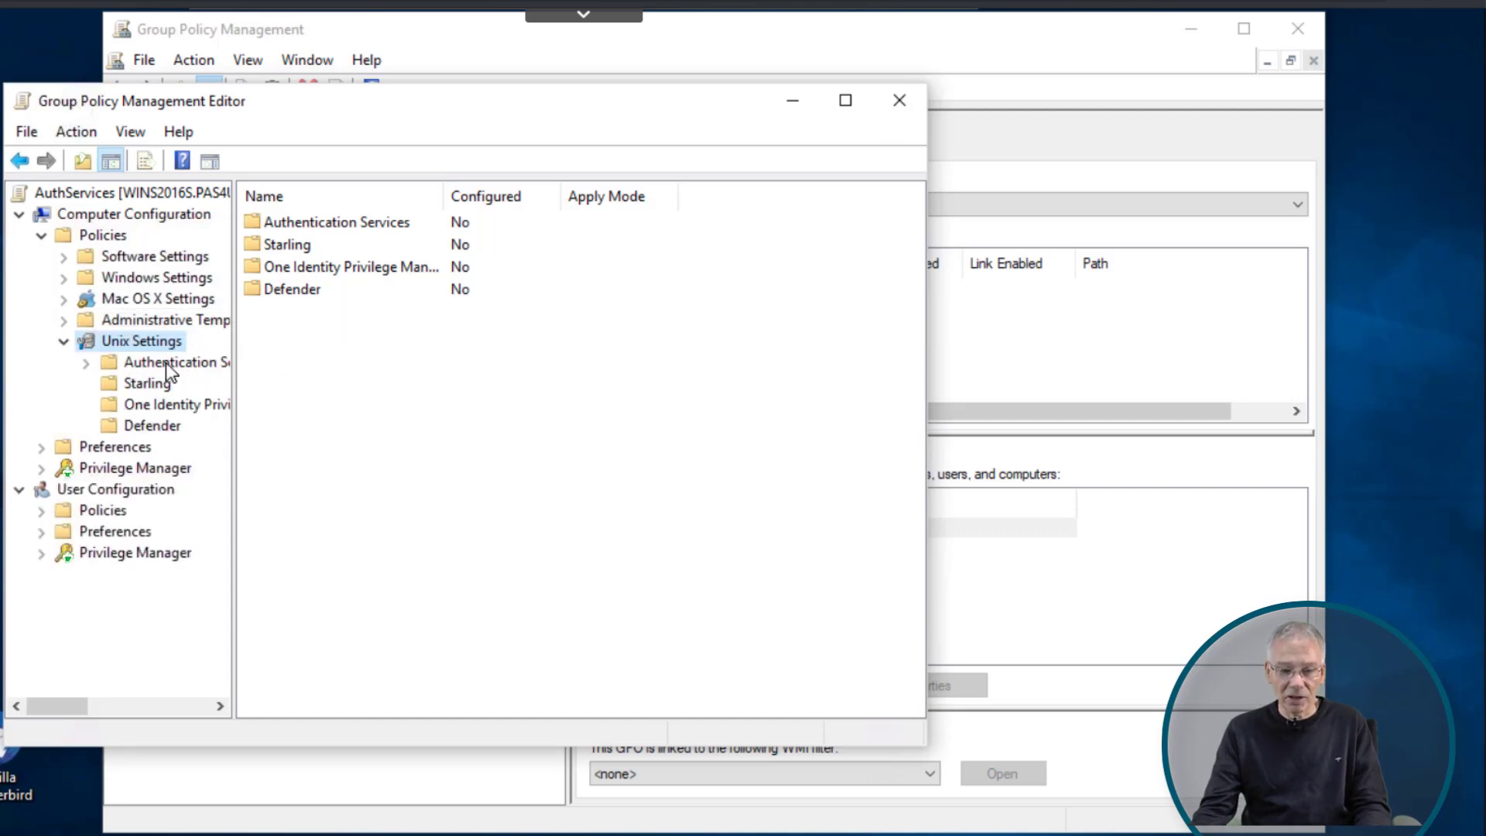
left_click(125, 363)
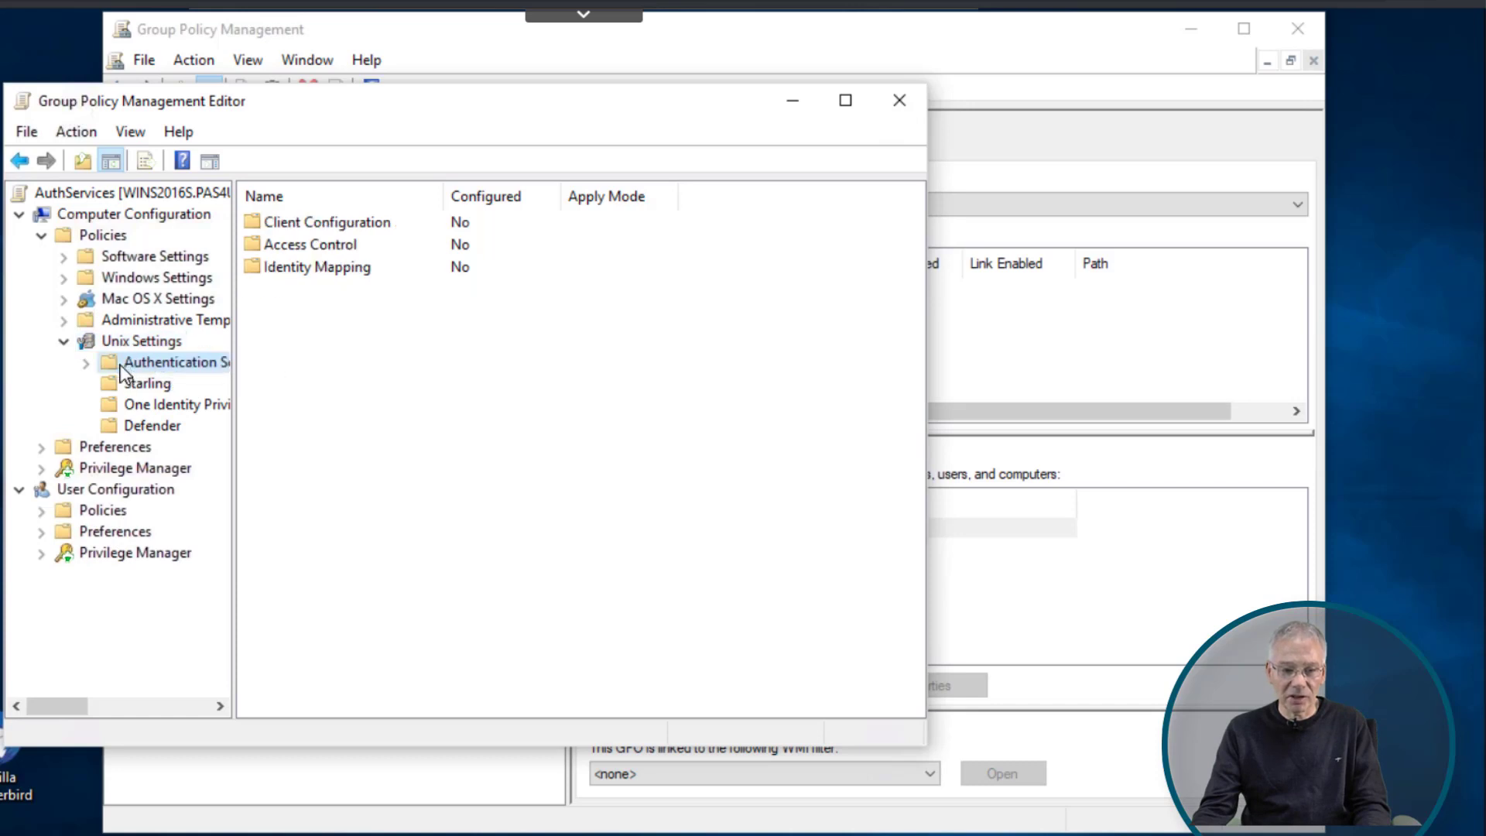
left_click(86, 362)
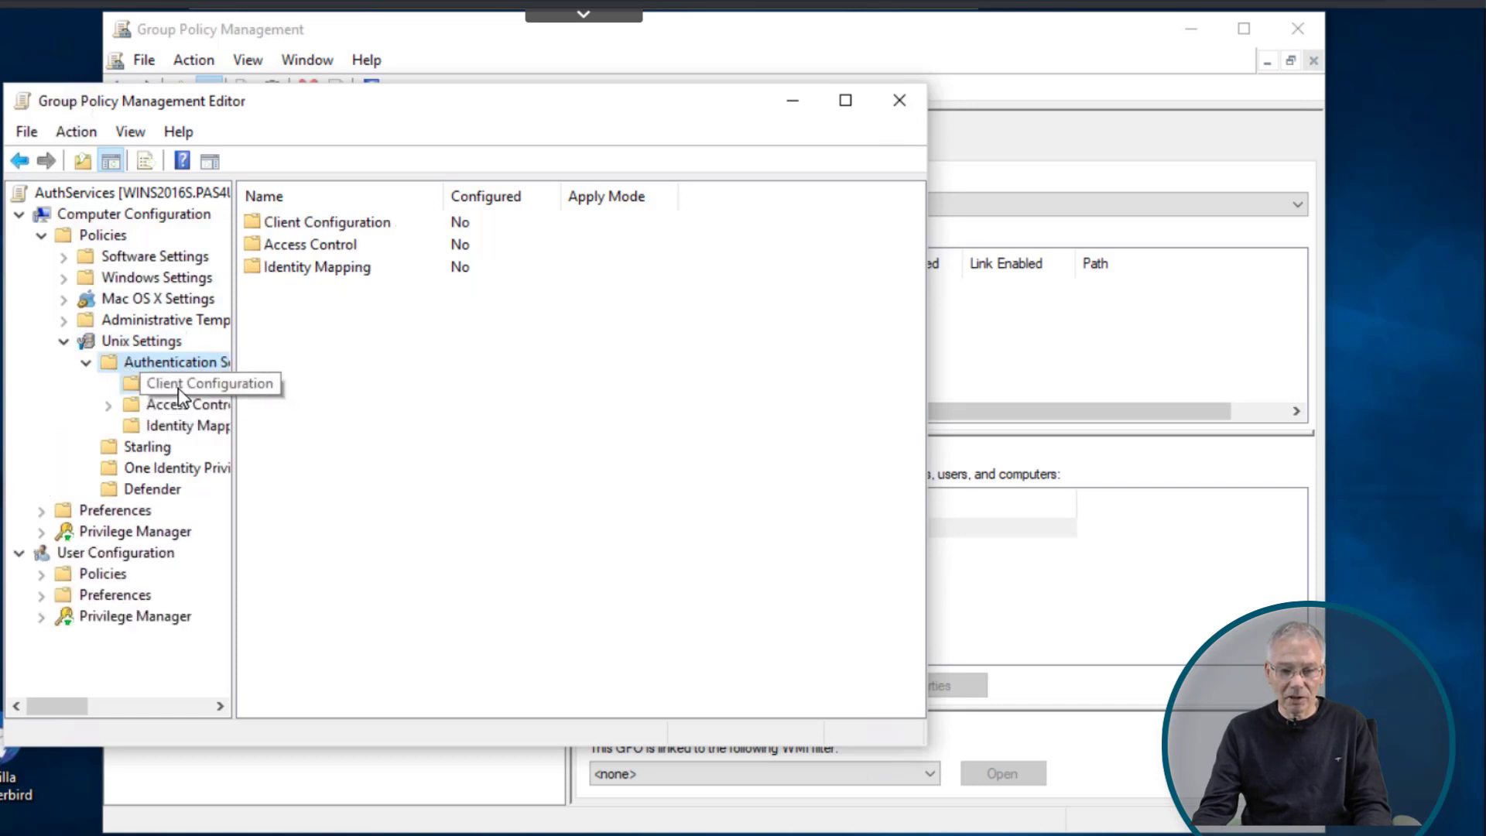
left_click(178, 385)
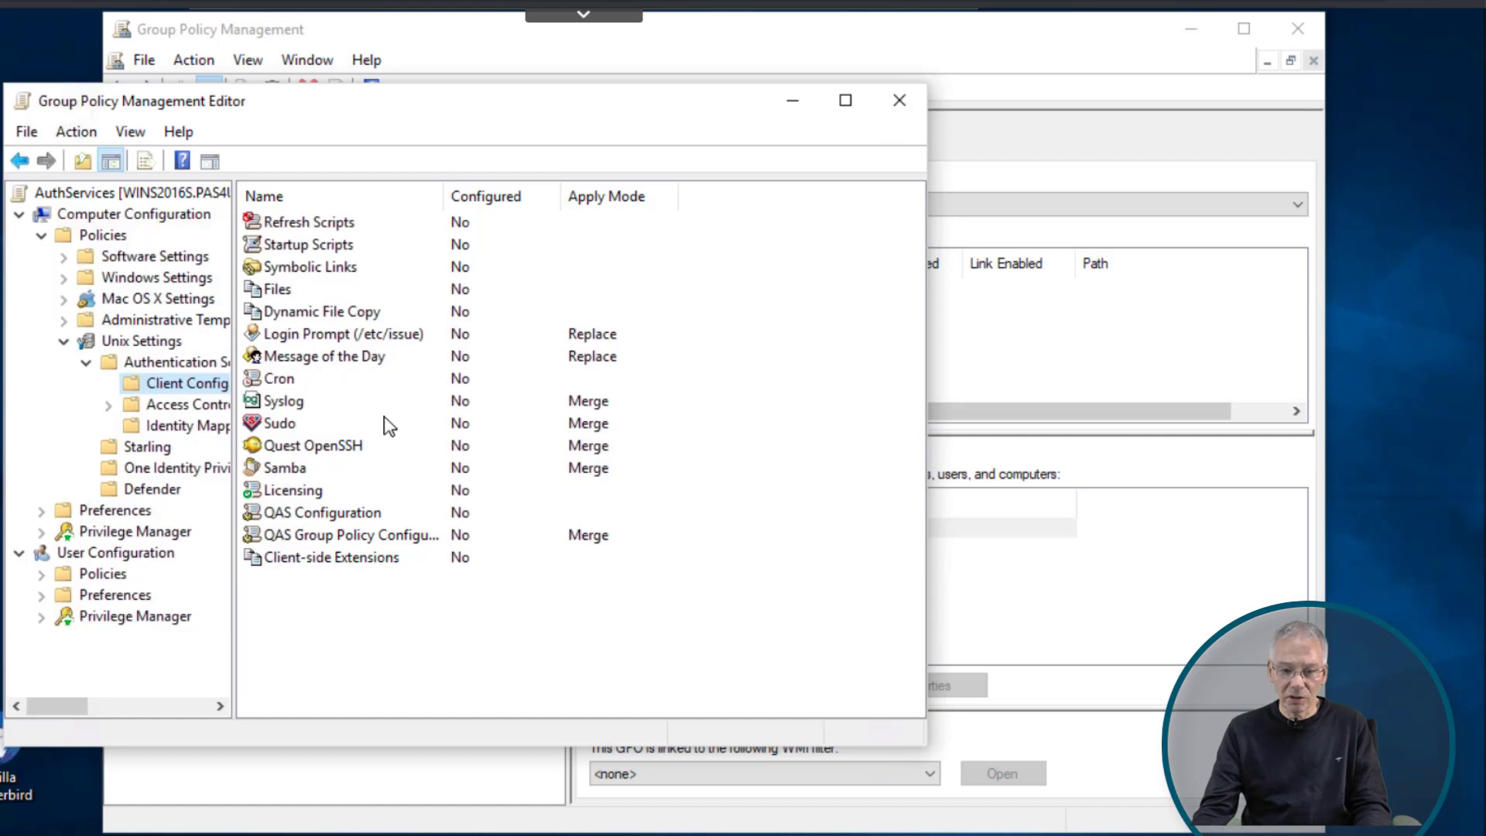
- In Message of the Day properties, enter '***' then '*** Welcome to' as the first lines
left_click(356, 358)
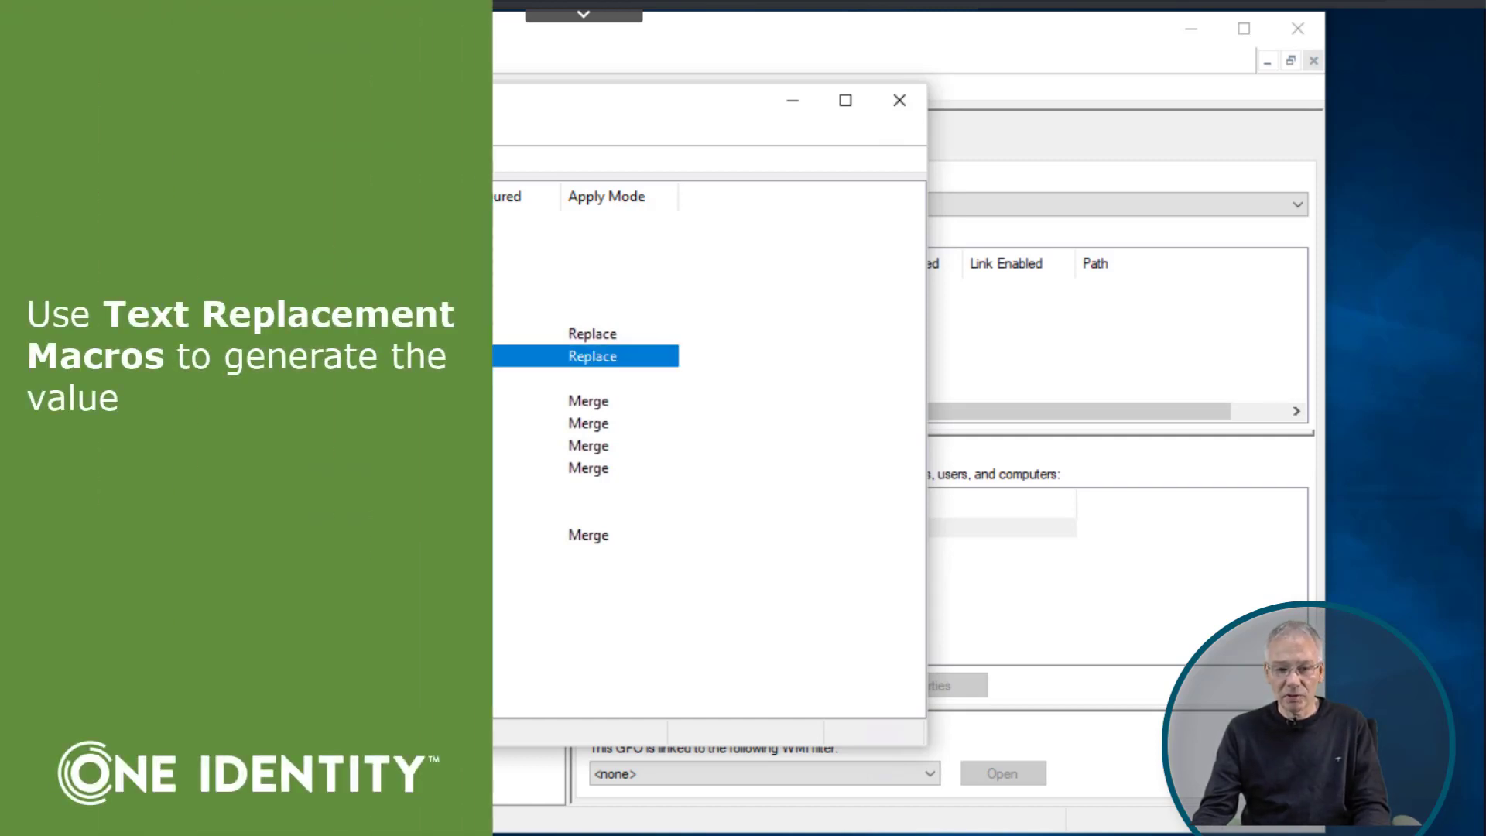
key("Return")
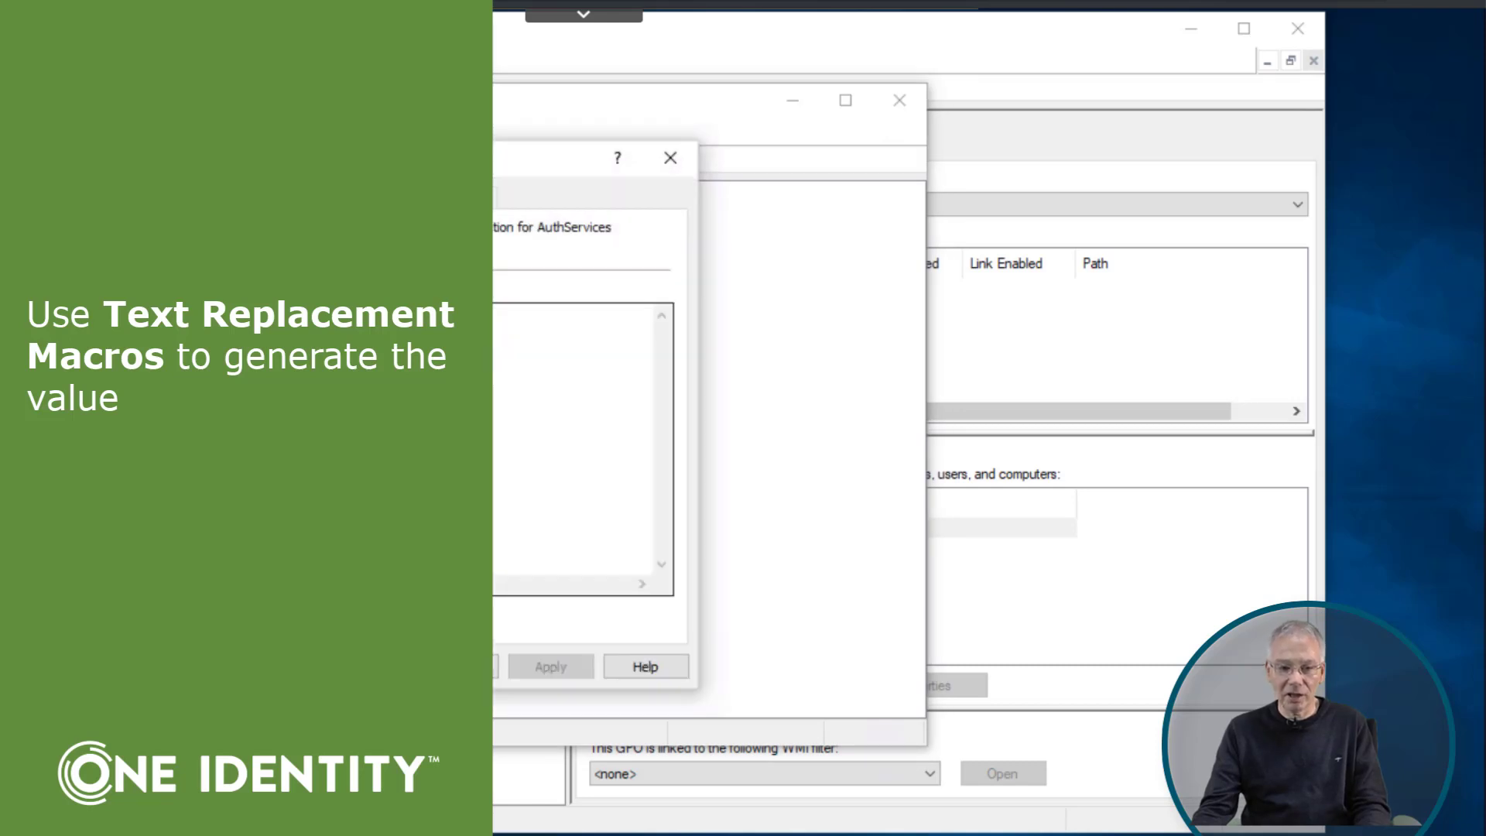
left_click(580, 449)
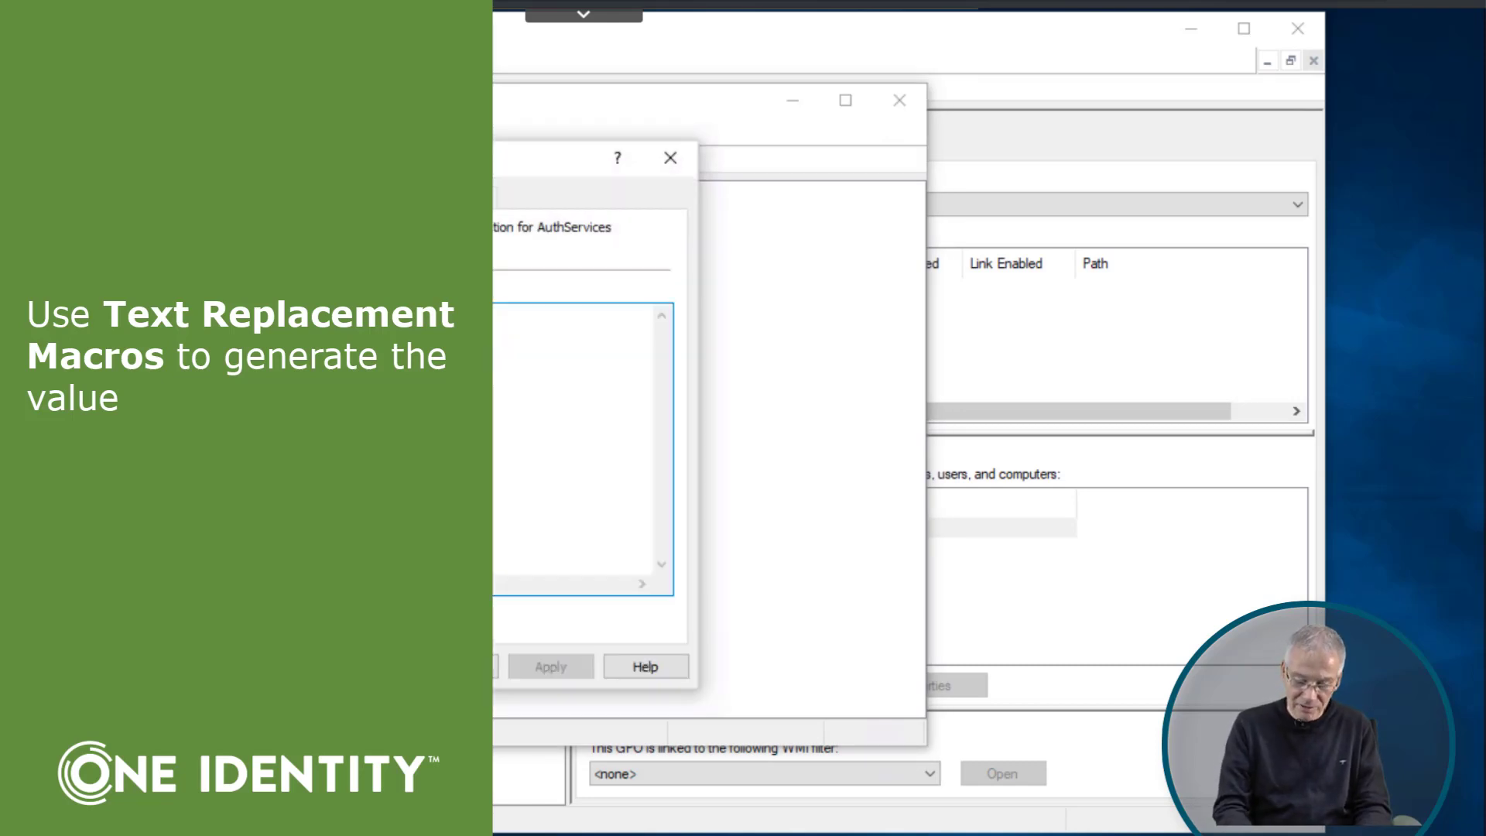
type("***")
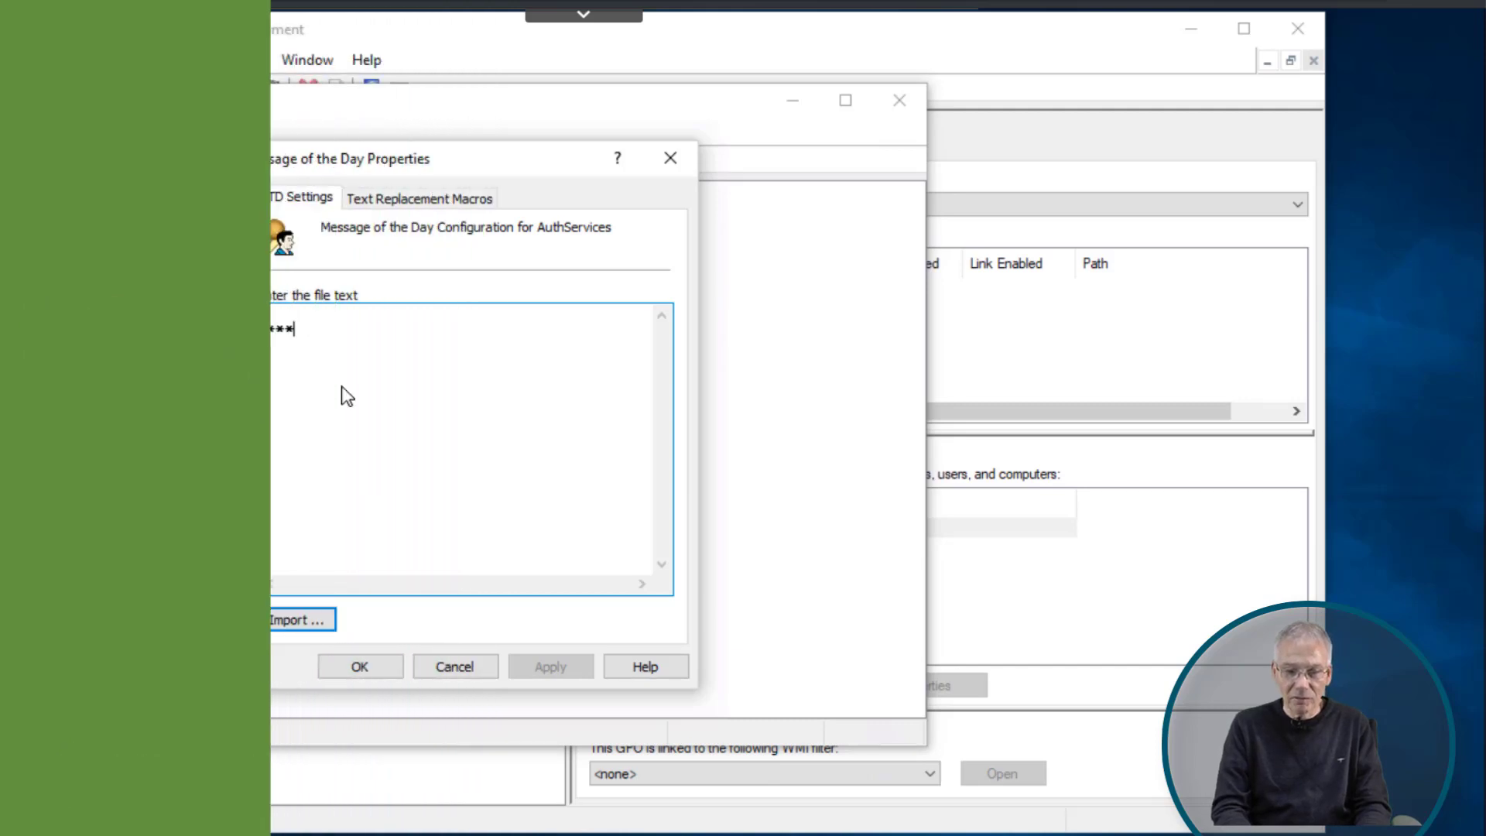
key("Return")
type("***")
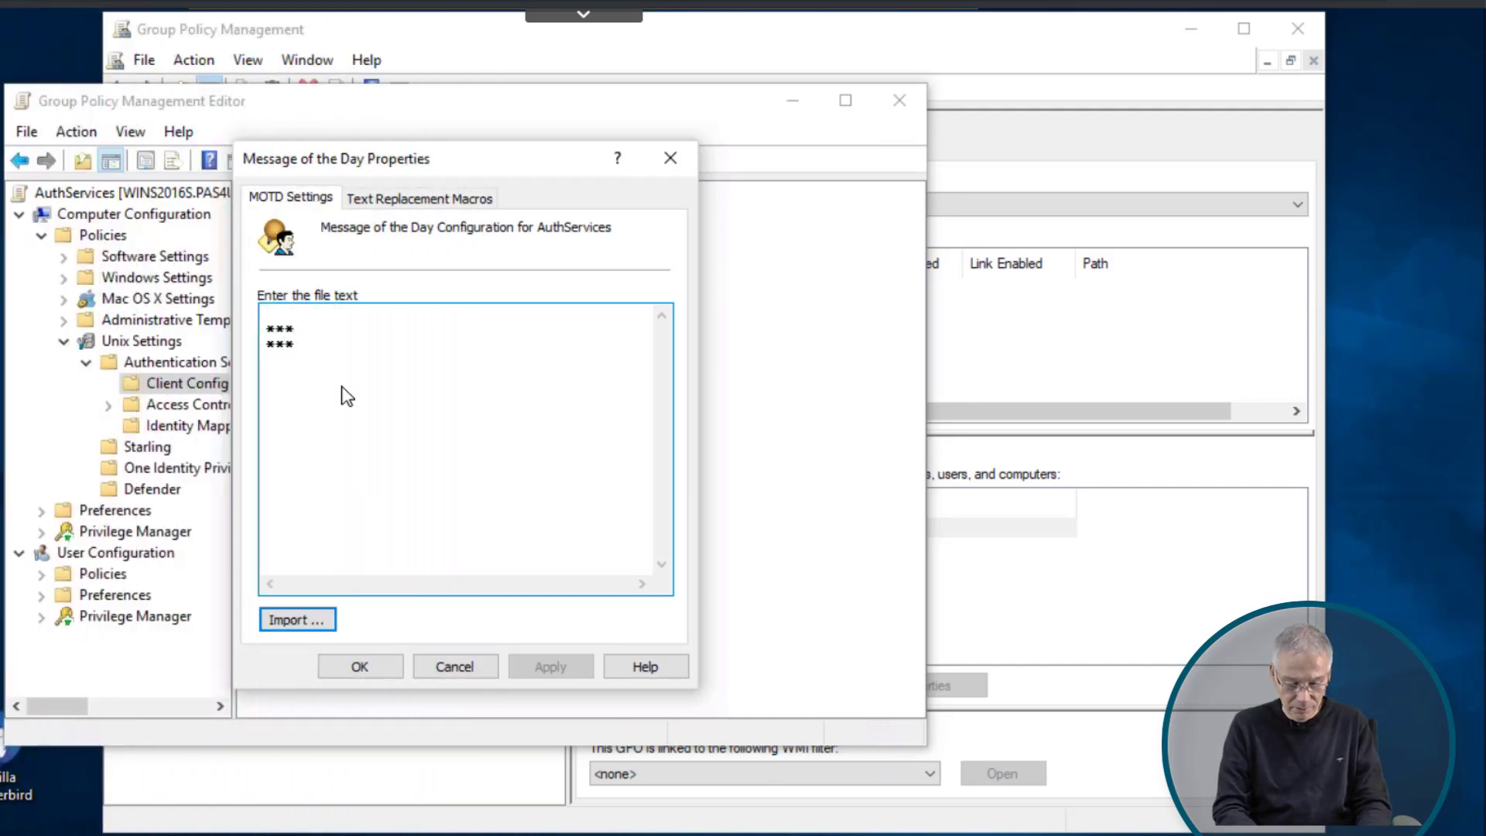
type(" Welcome to")
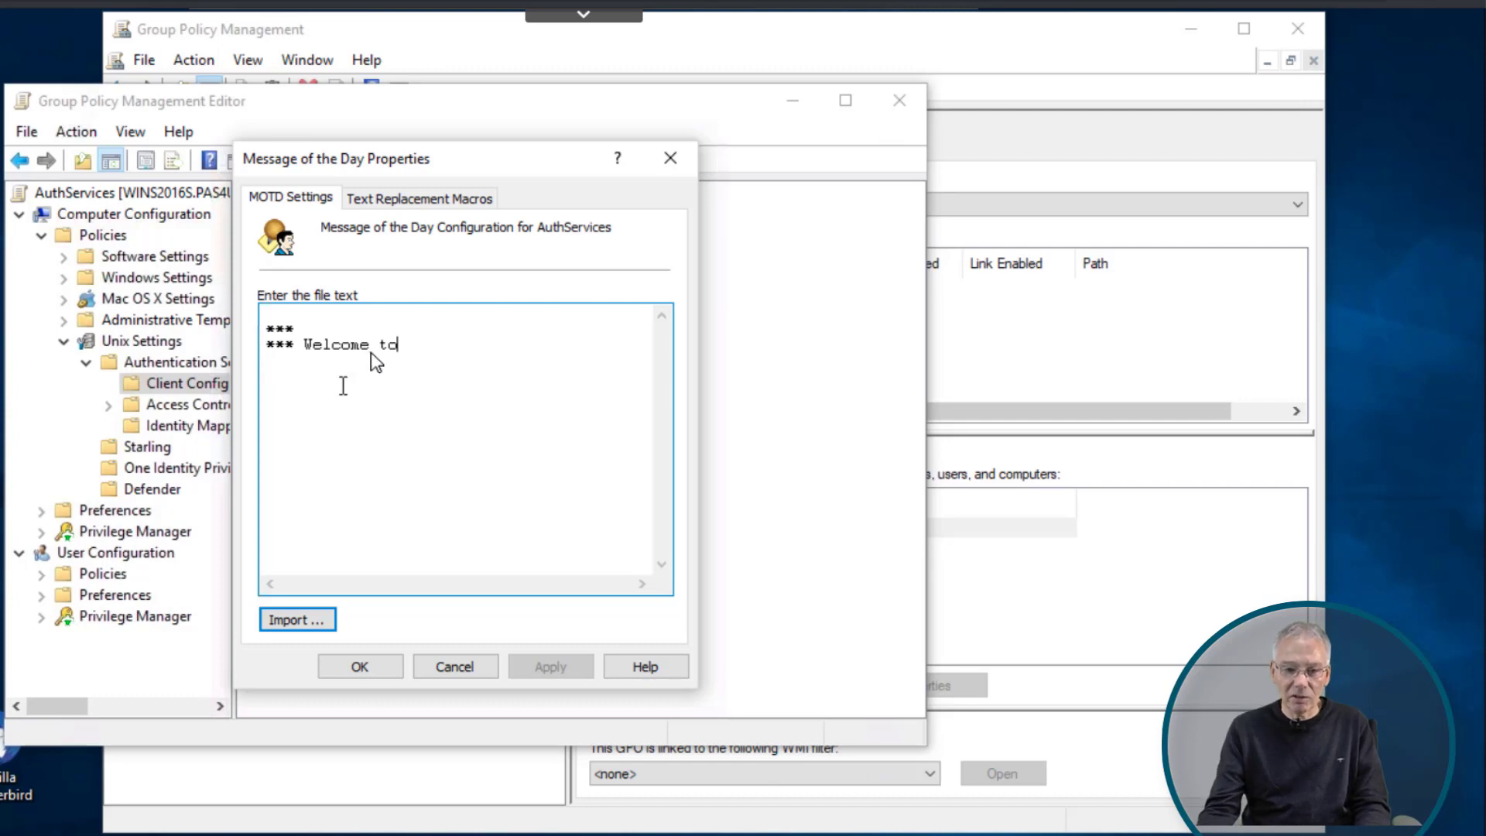
- Add a text replacement macro mapping $HOSTNAME to the command result of /bin/hostname
left_click(403, 203)
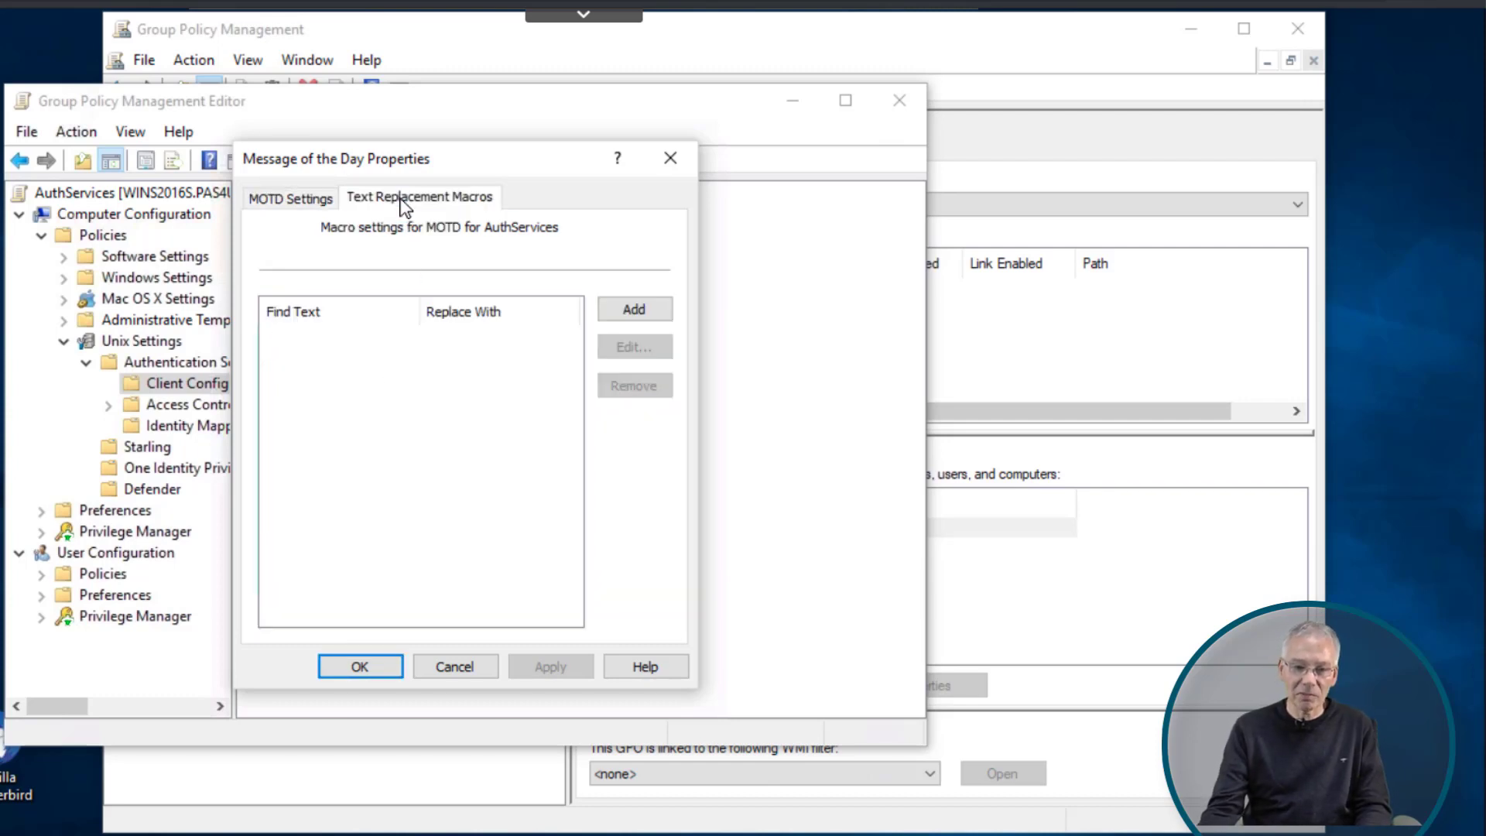
left_click(645, 314)
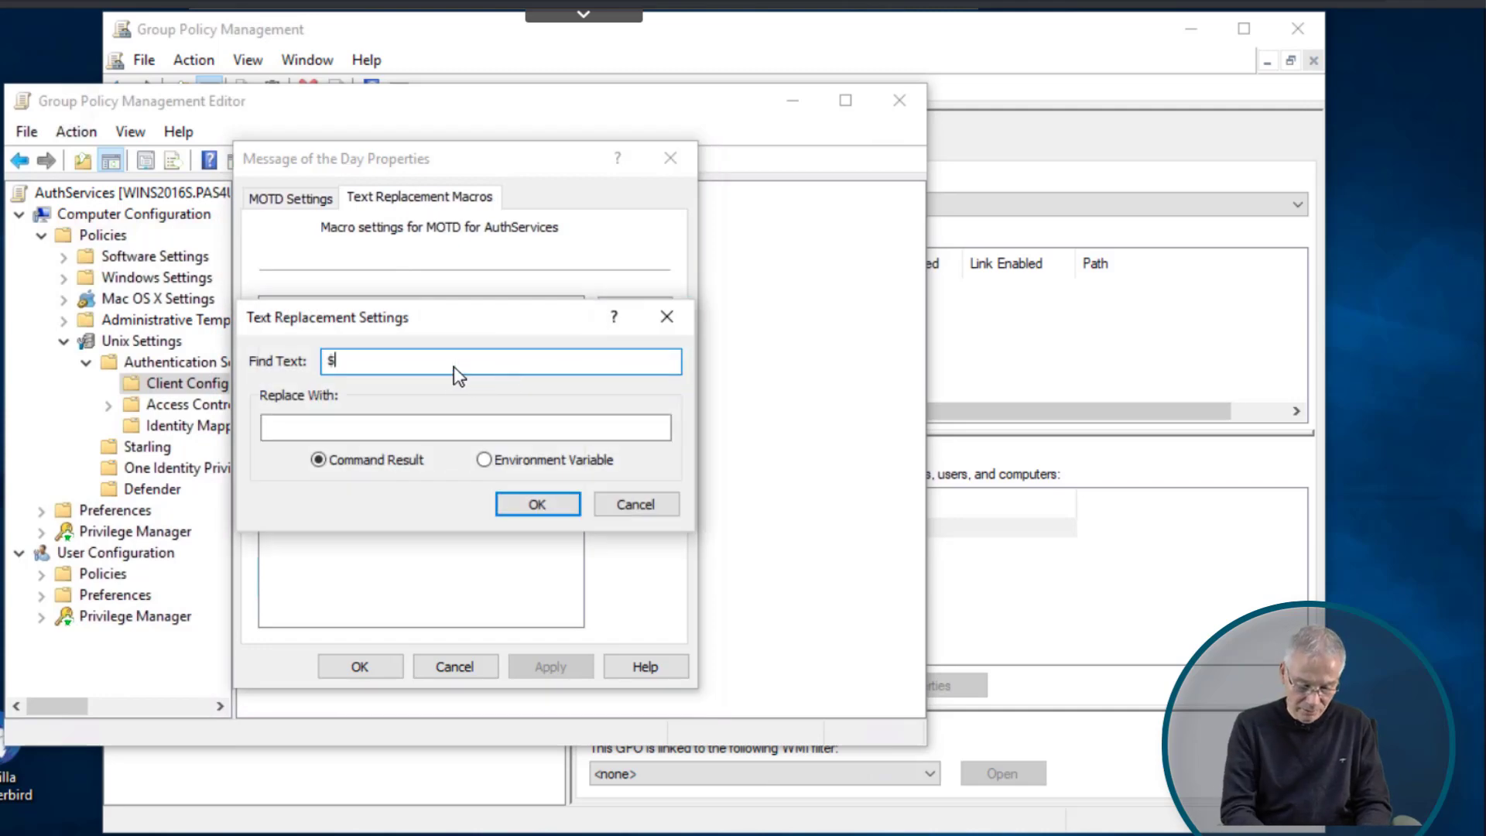
type("$HOSTNAME")
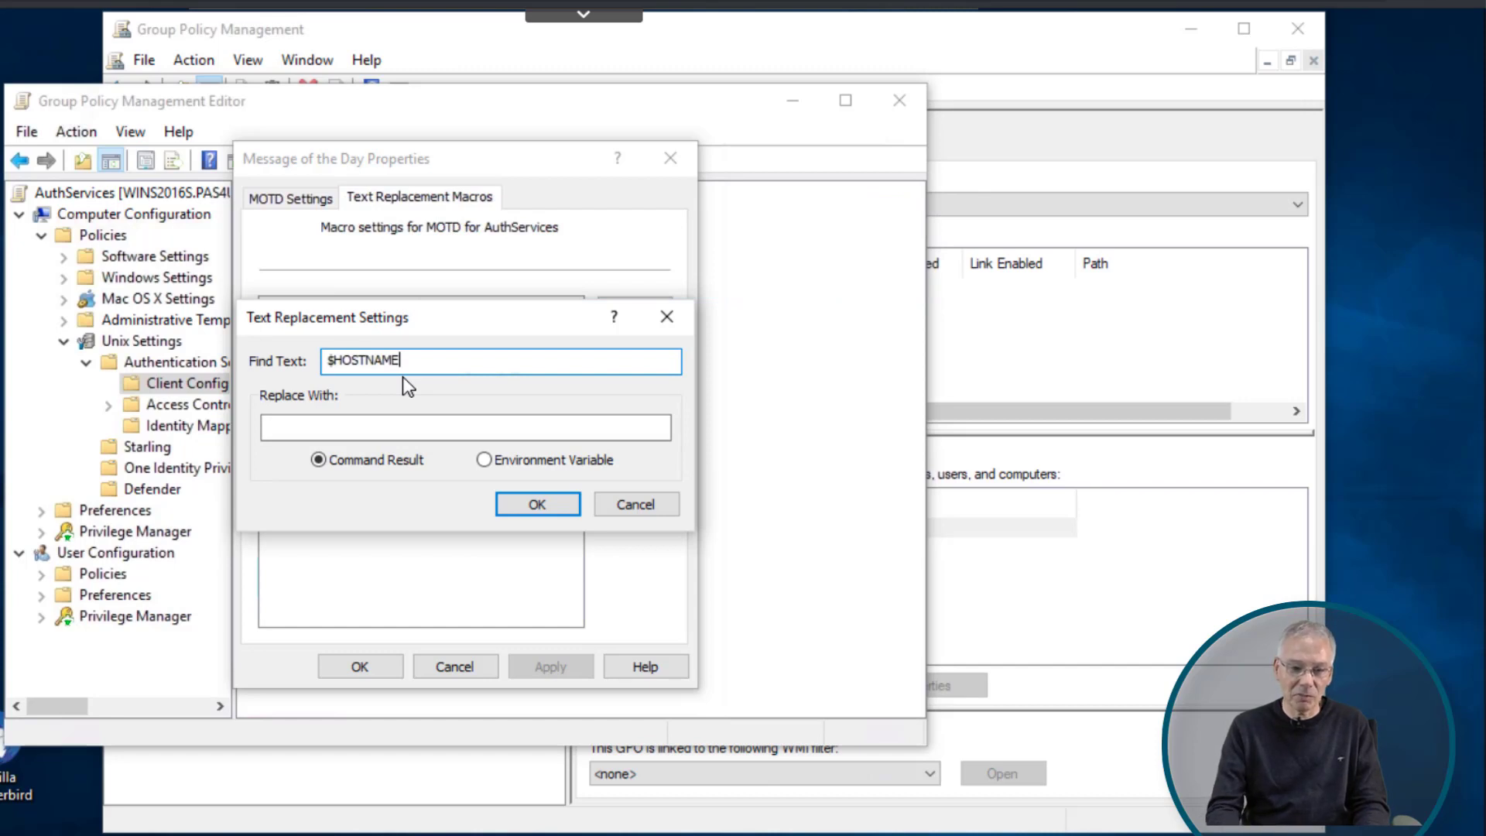
left_click(360, 425)
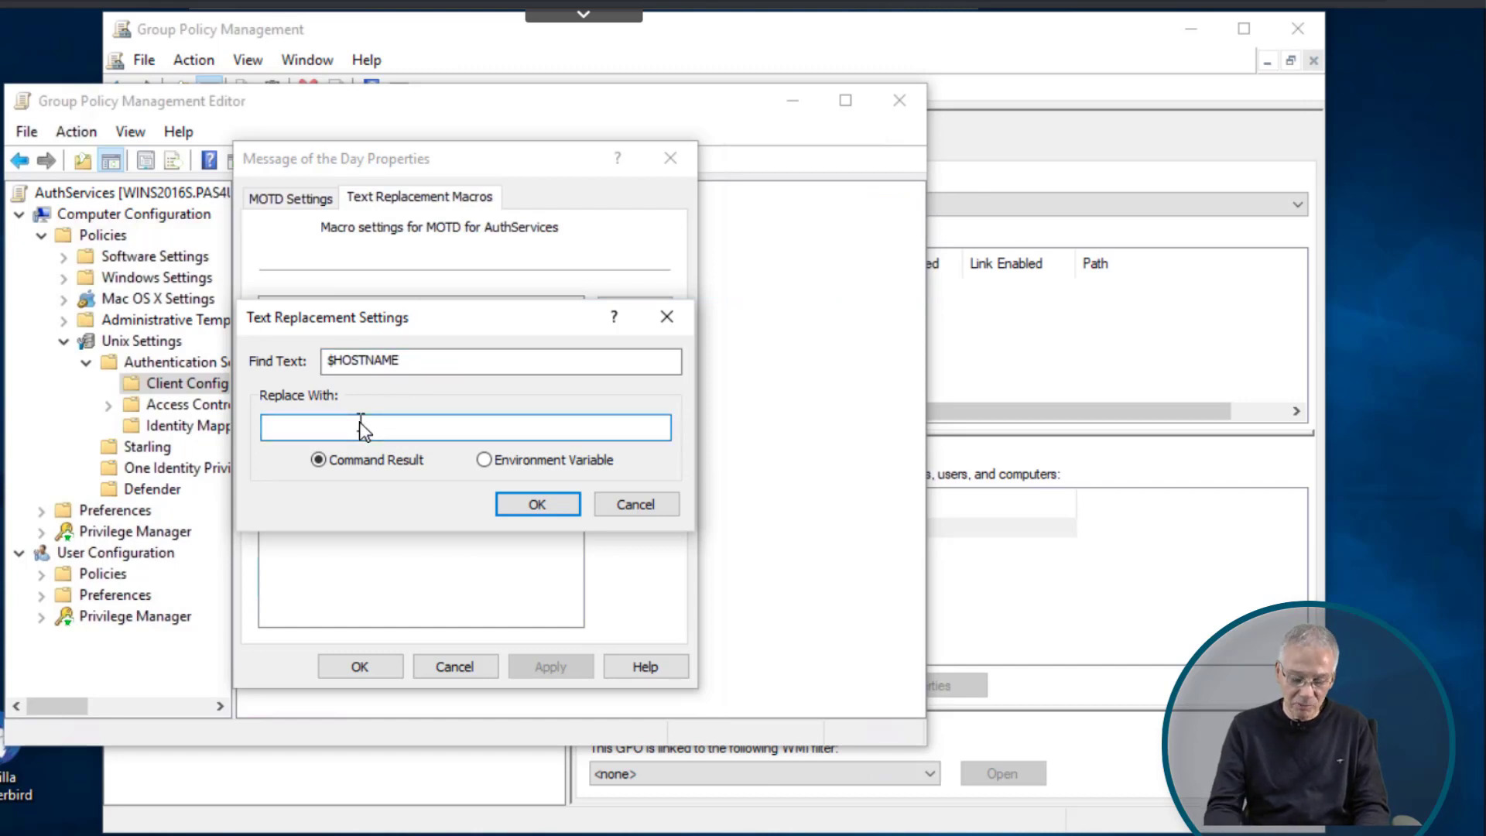
type("/bin/hoista")
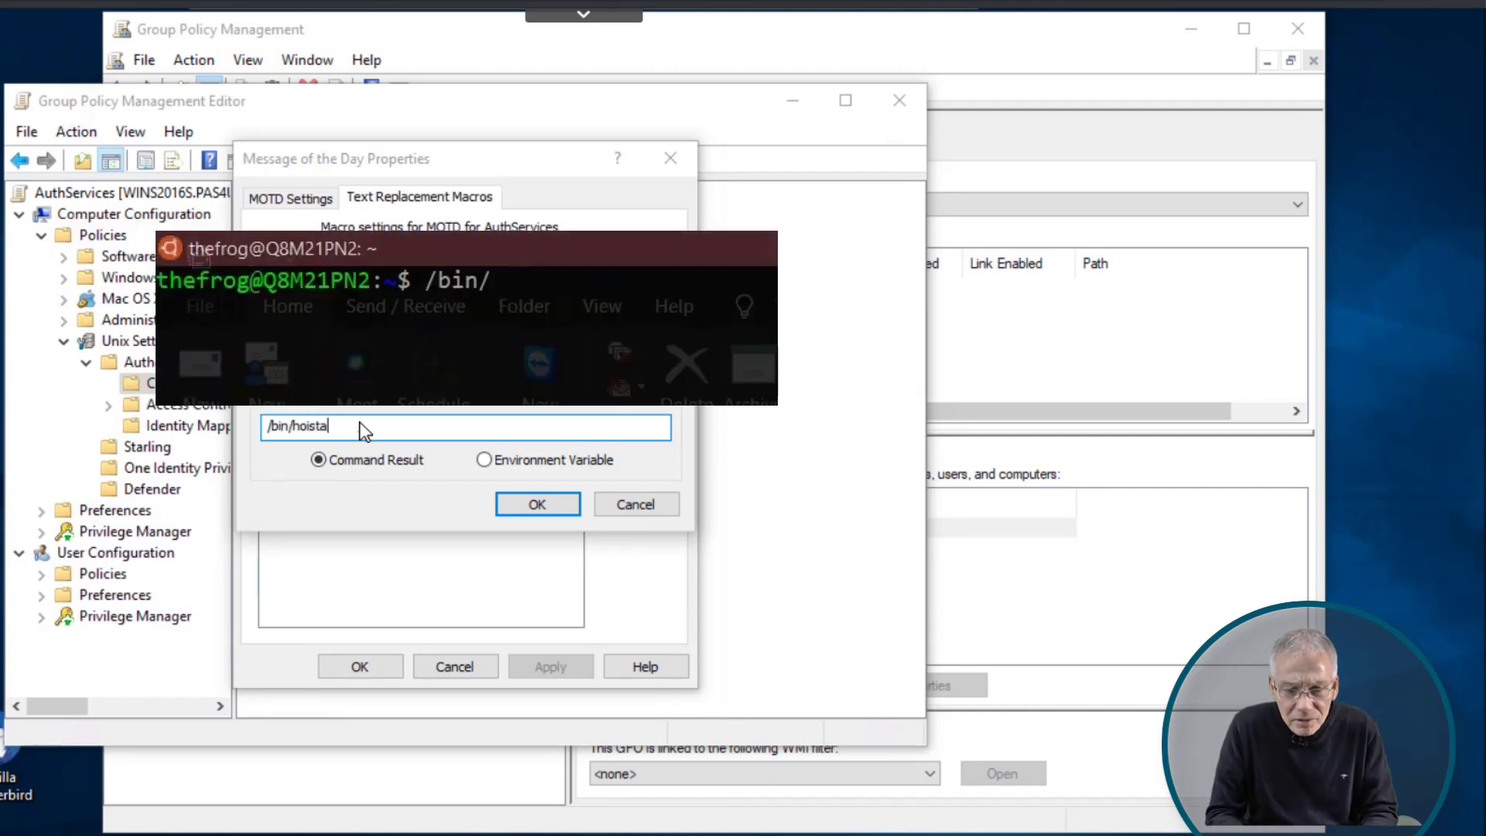
key("BackSpace")
key("BackSpace")
key("BackSpace")
key("BackSpace")
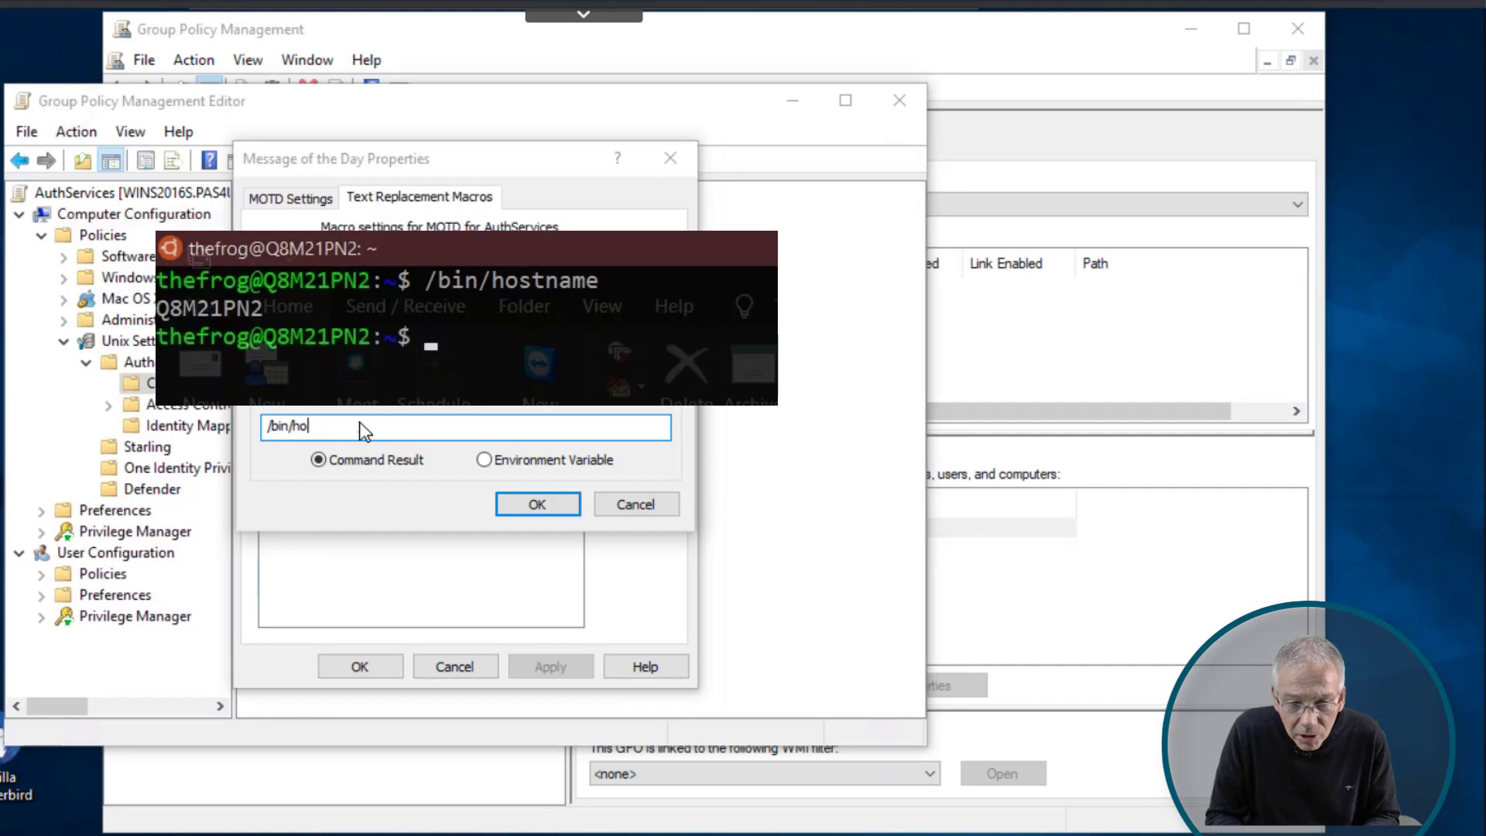
type("stname")
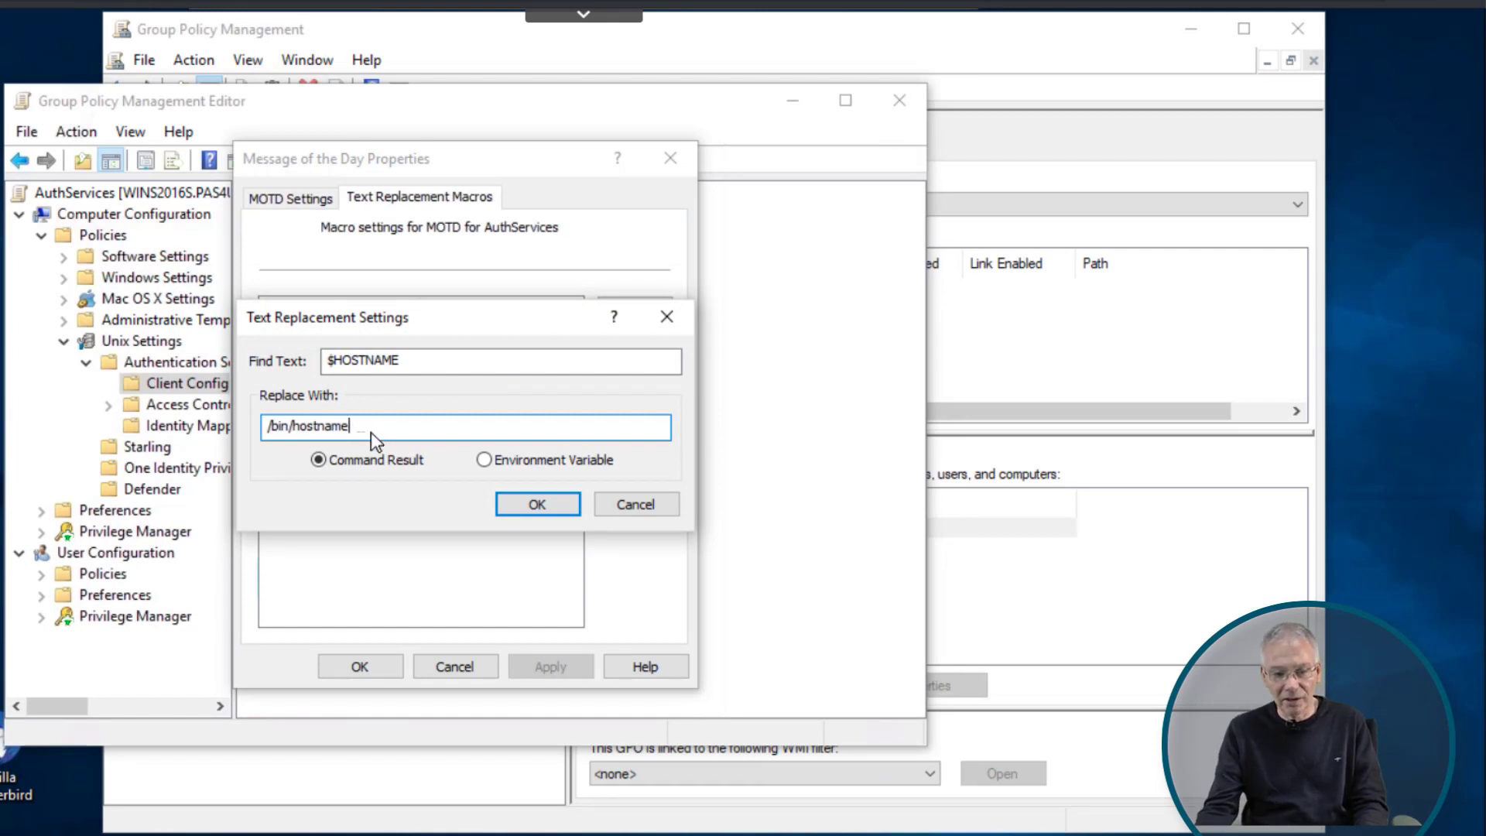
- Confirm the macro, end the message with '*** Welcome to $HOSTNAME' and '***', and save it
left_click(542, 507)
left_click(299, 203)
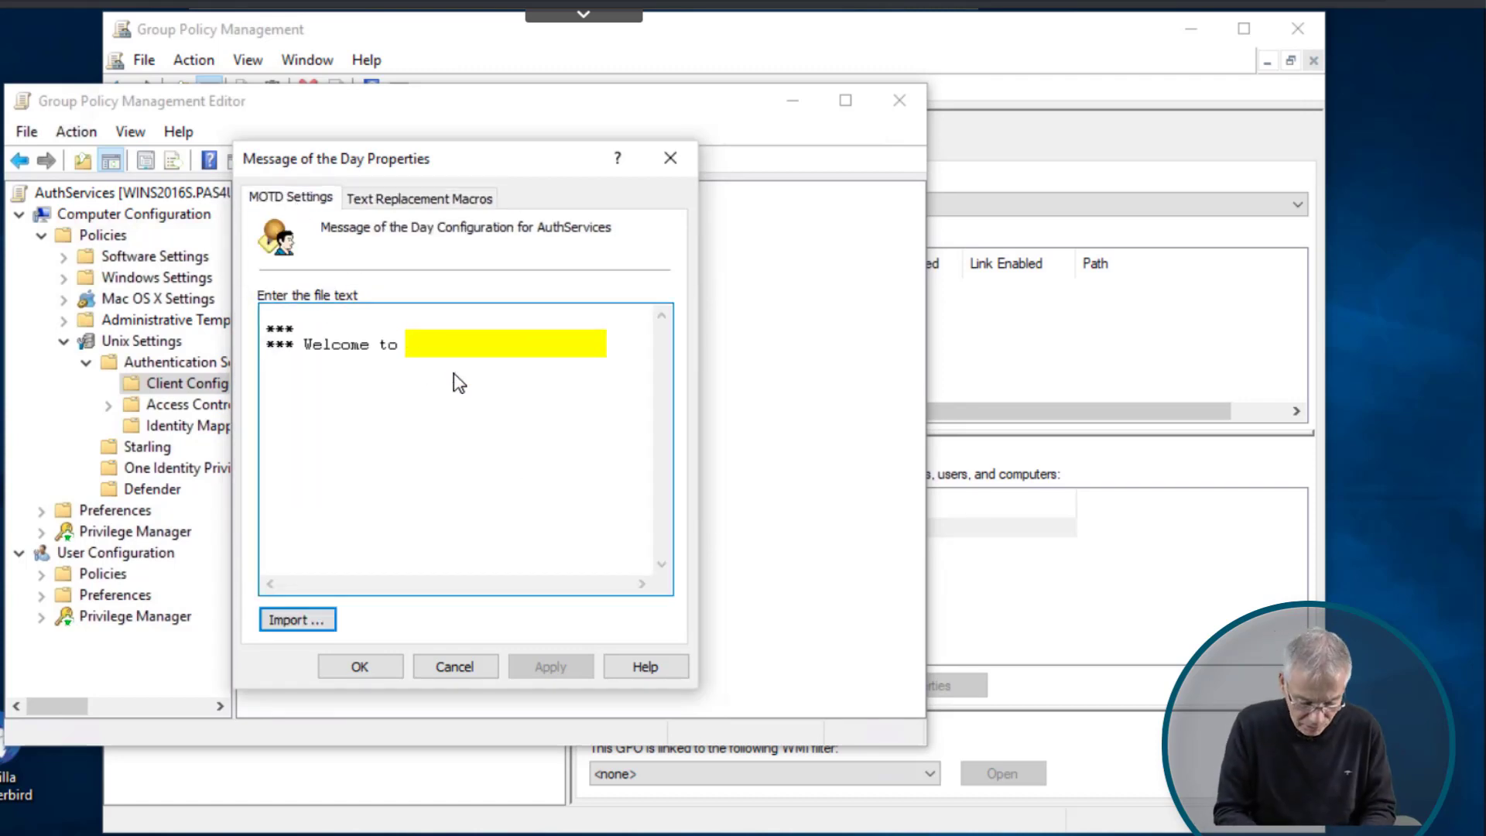
type("$HOME")
key("Return")
type("***")
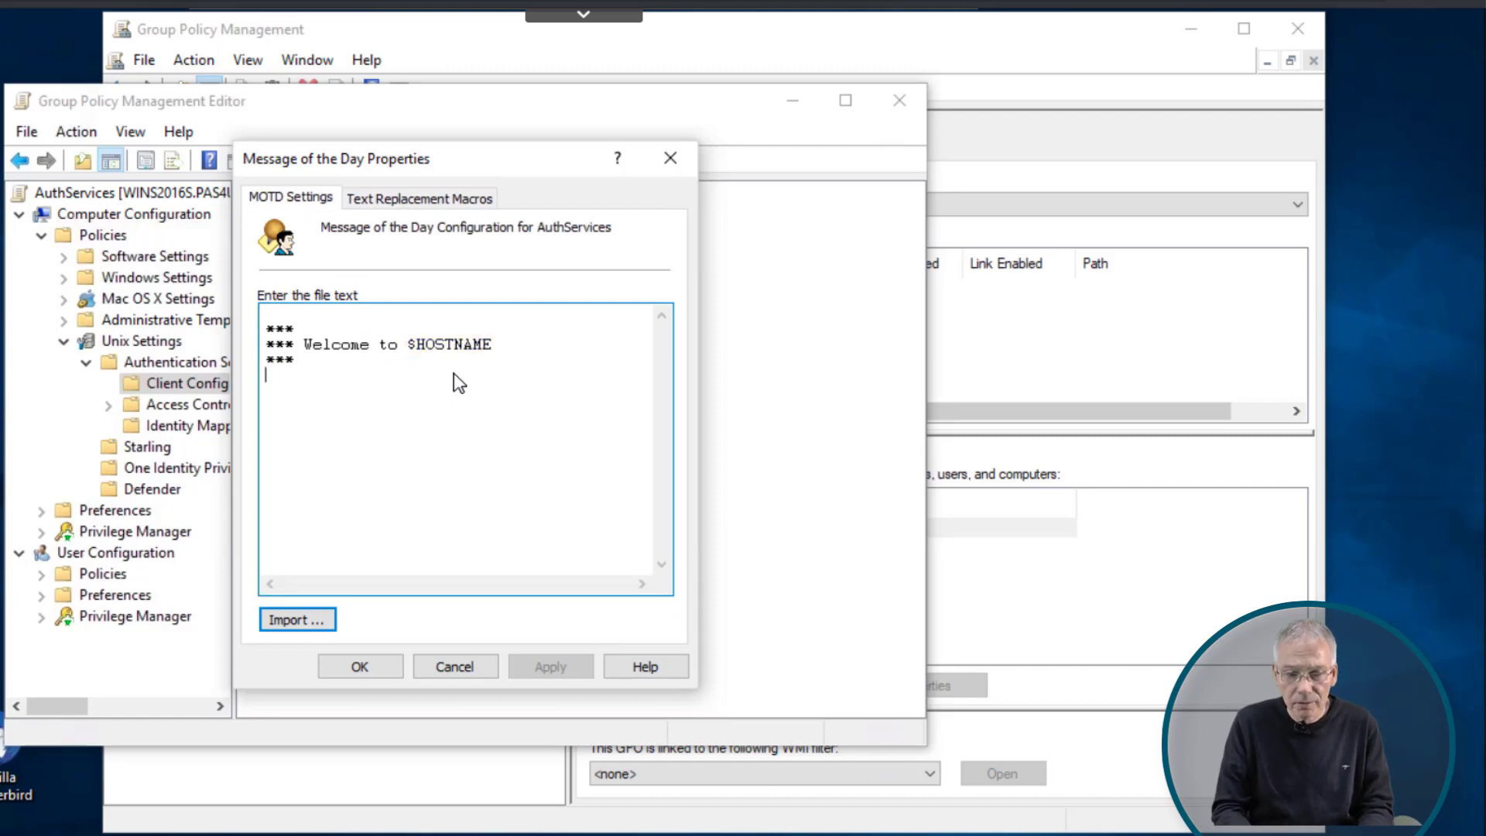
key("Return")
key("Return")
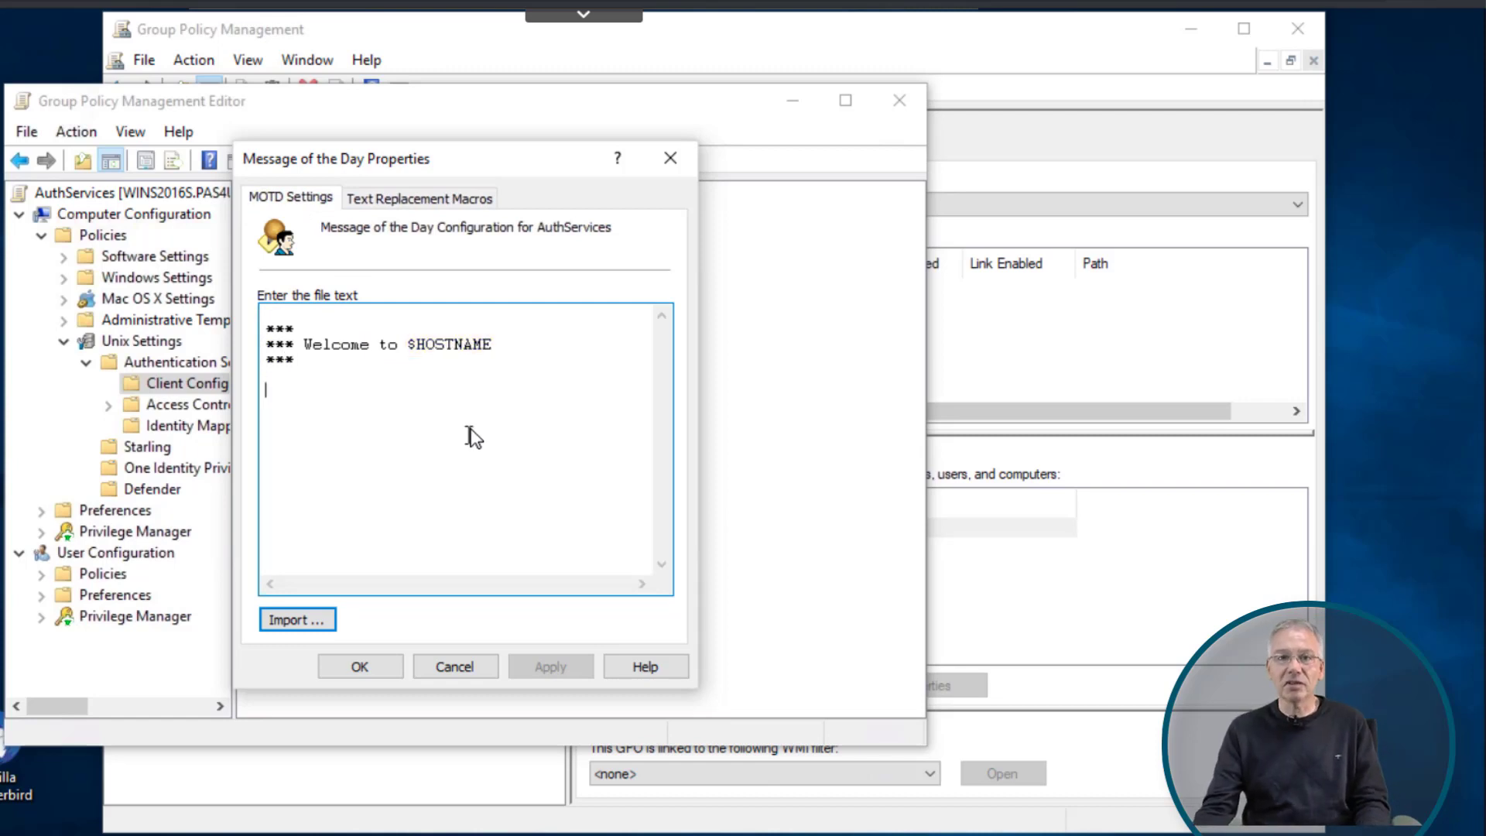
left_click(383, 667)
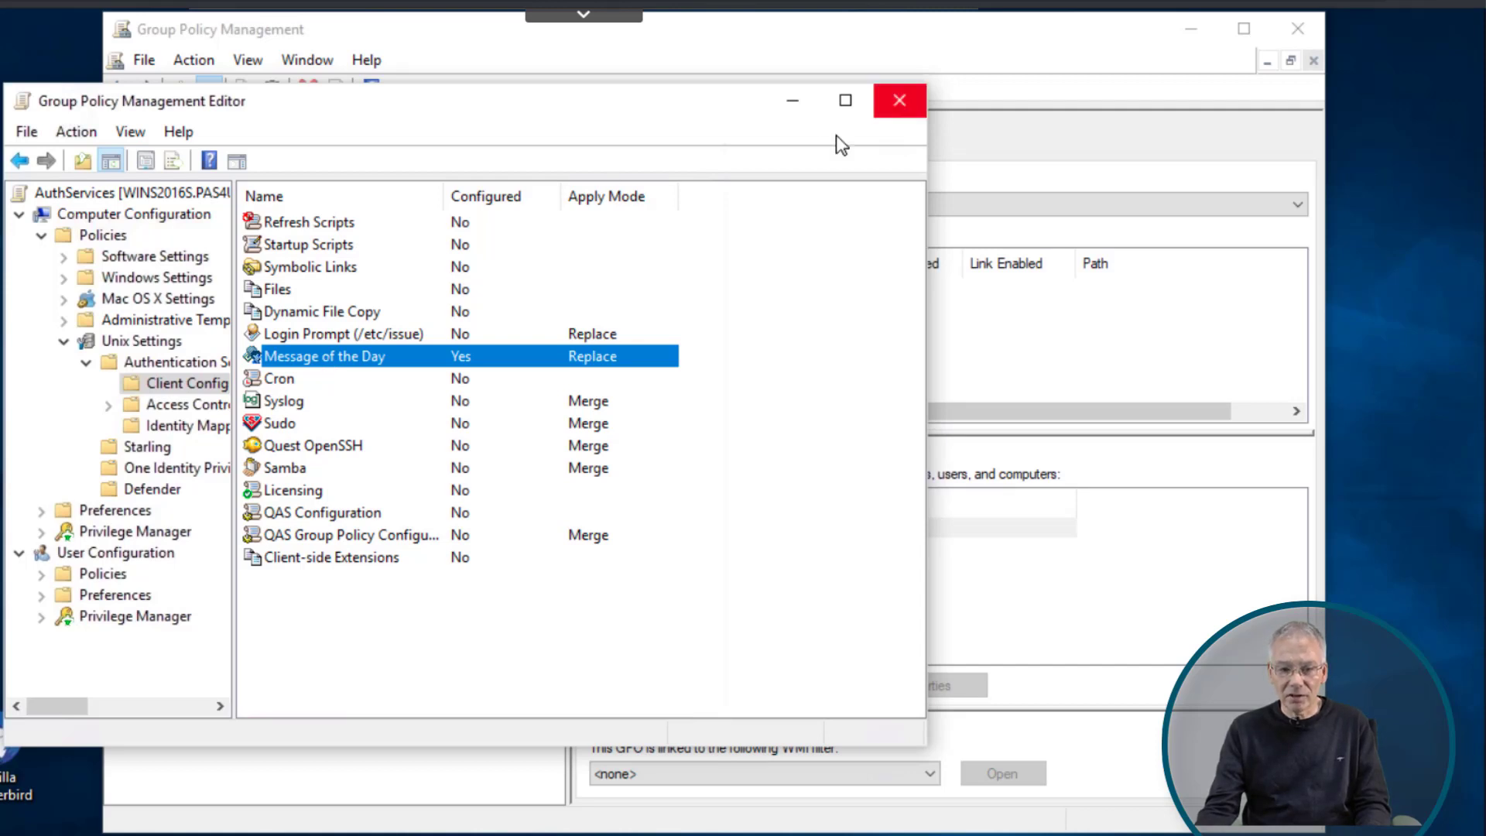
- Close the editor and link AuthServices to pas4u.demo via Link an Existing GPO
left_click(901, 100)
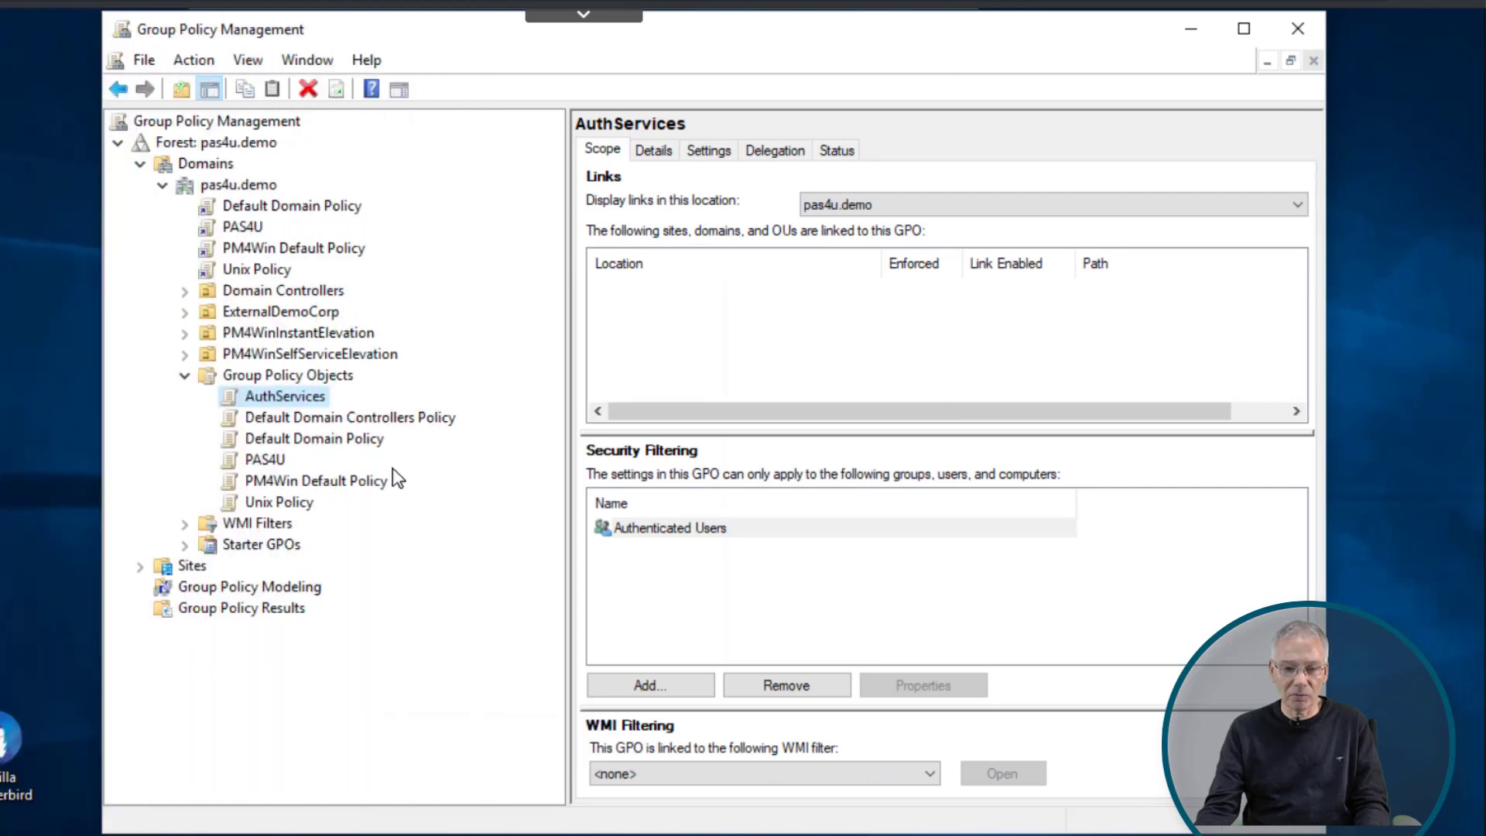
left_click(234, 186)
right_click(230, 187)
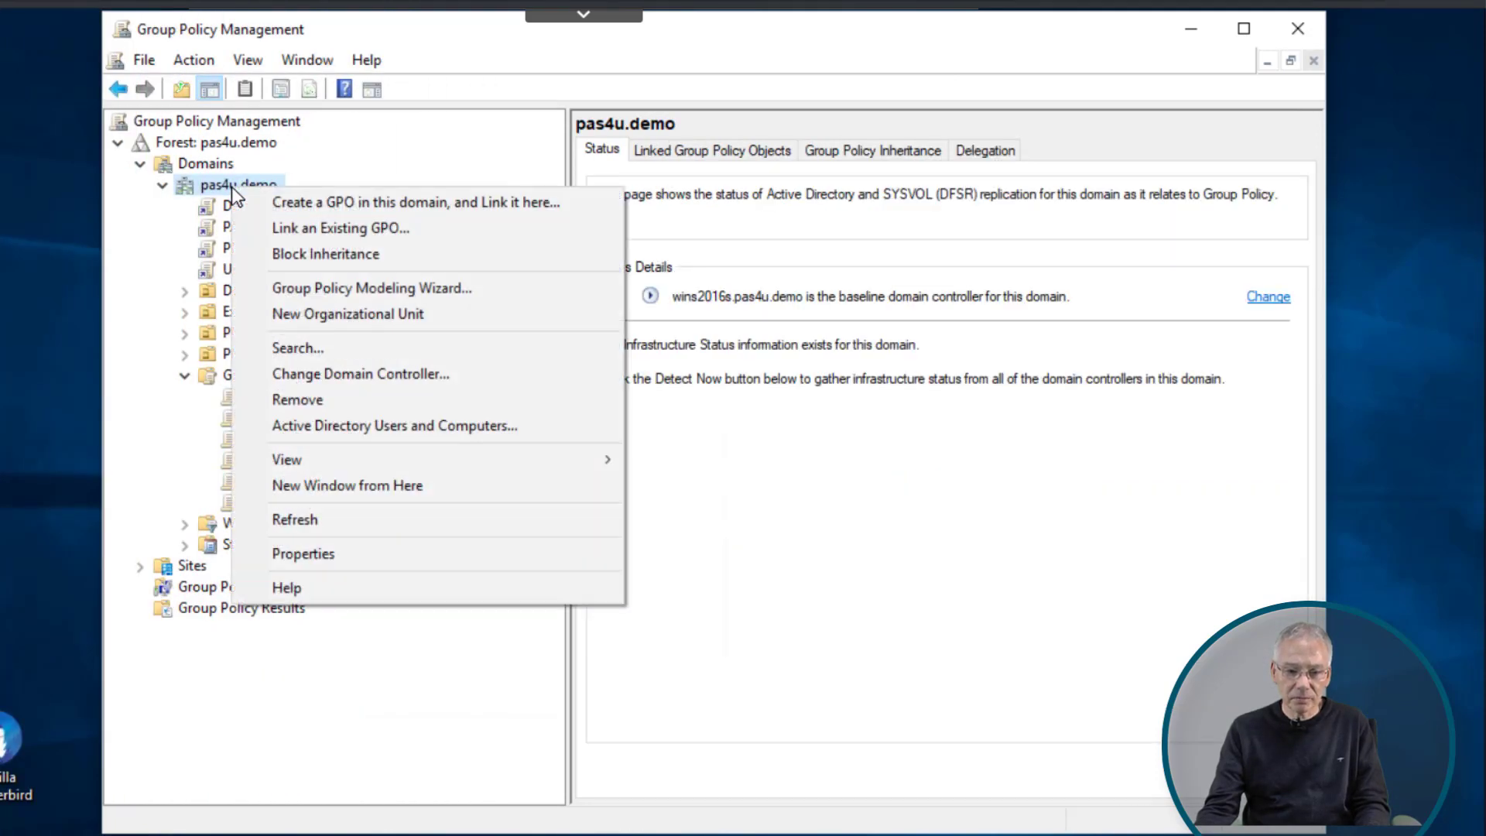
left_click(380, 234)
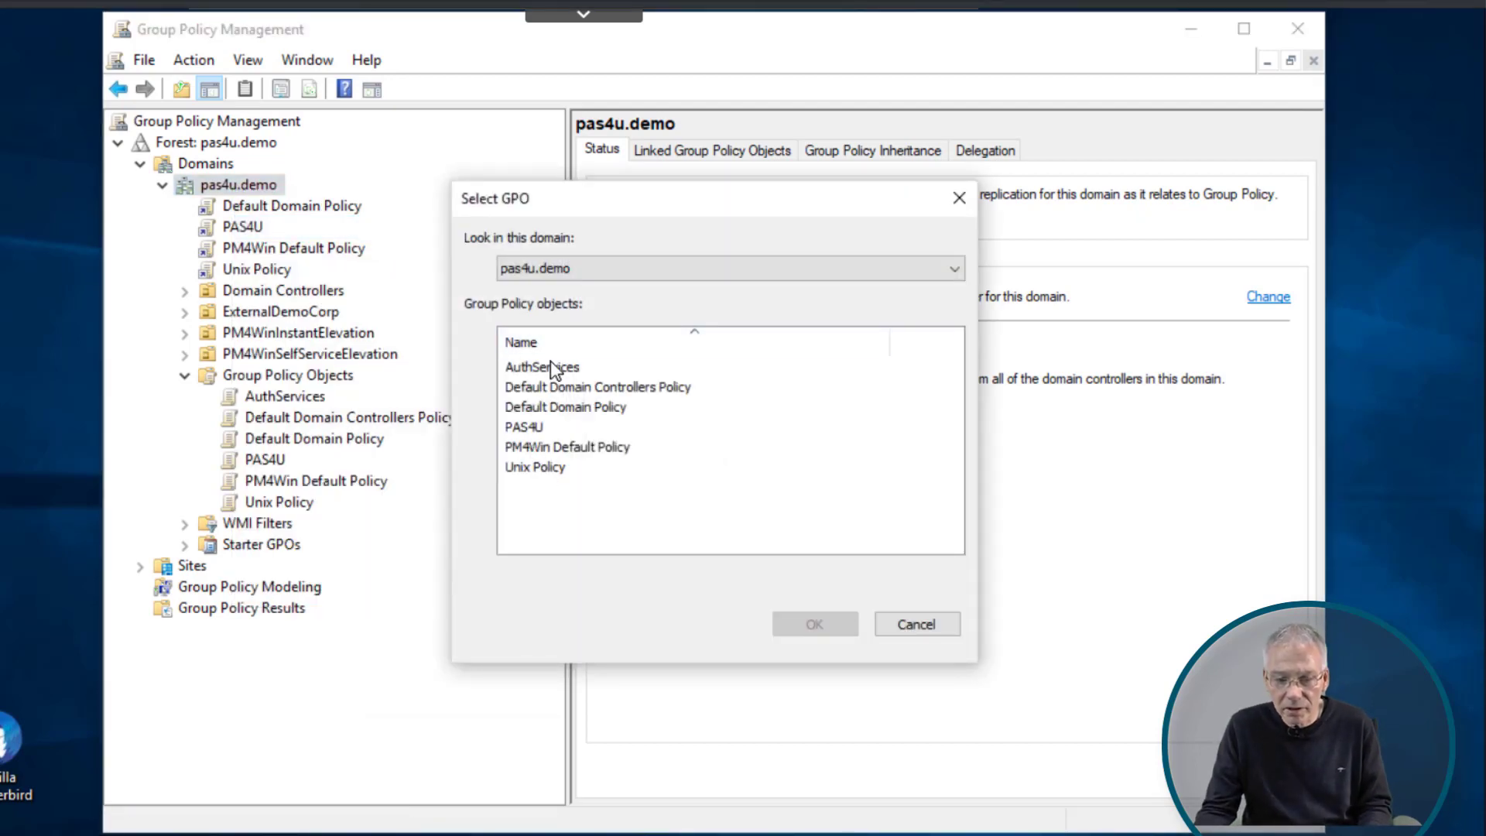
left_click(551, 367)
left_click(814, 624)
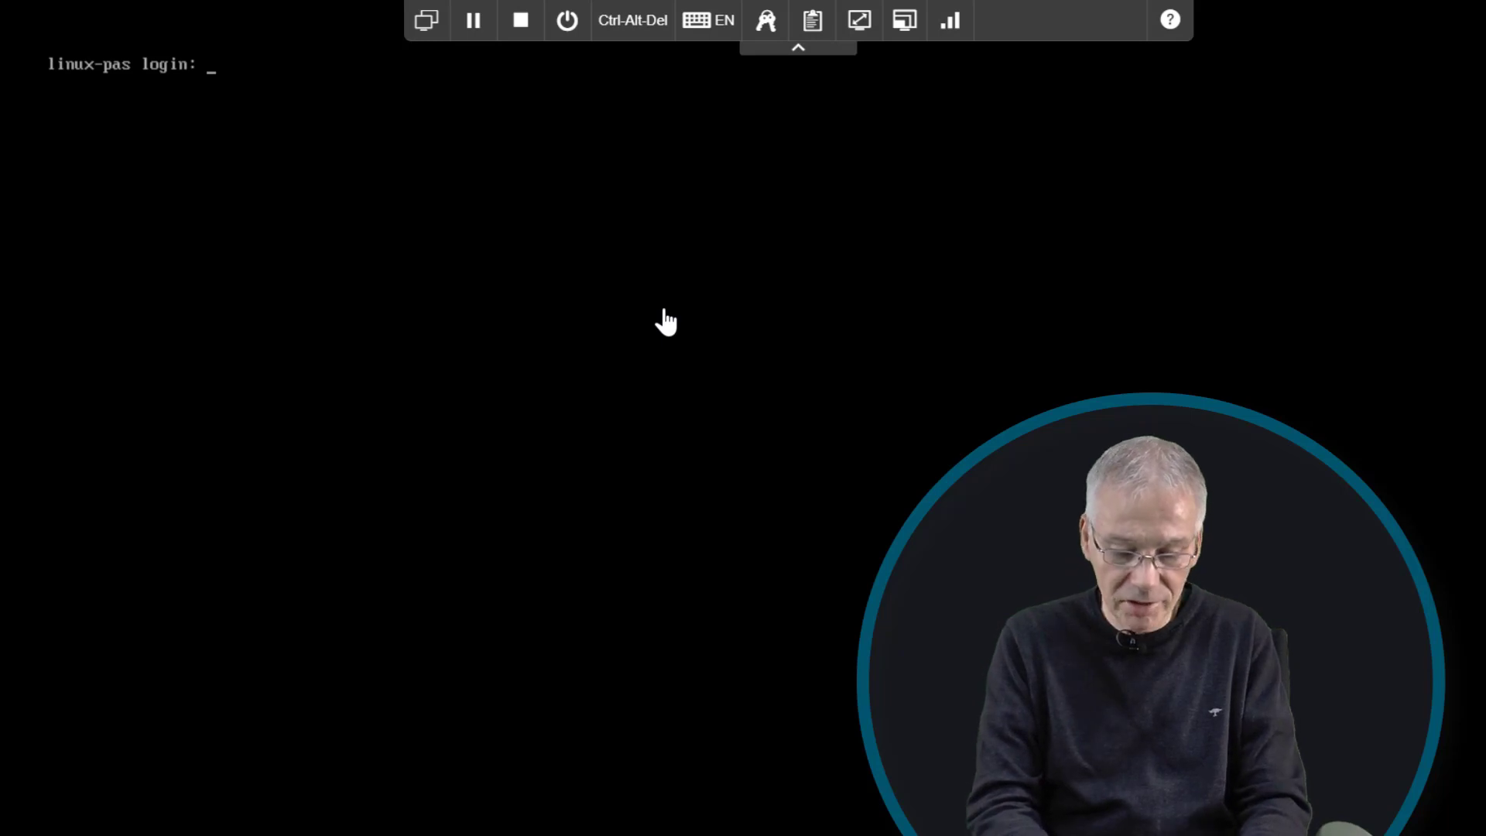
- Log in to the linux-pas console as root with its password, showing the welcome banner
type("root")
key("Return")
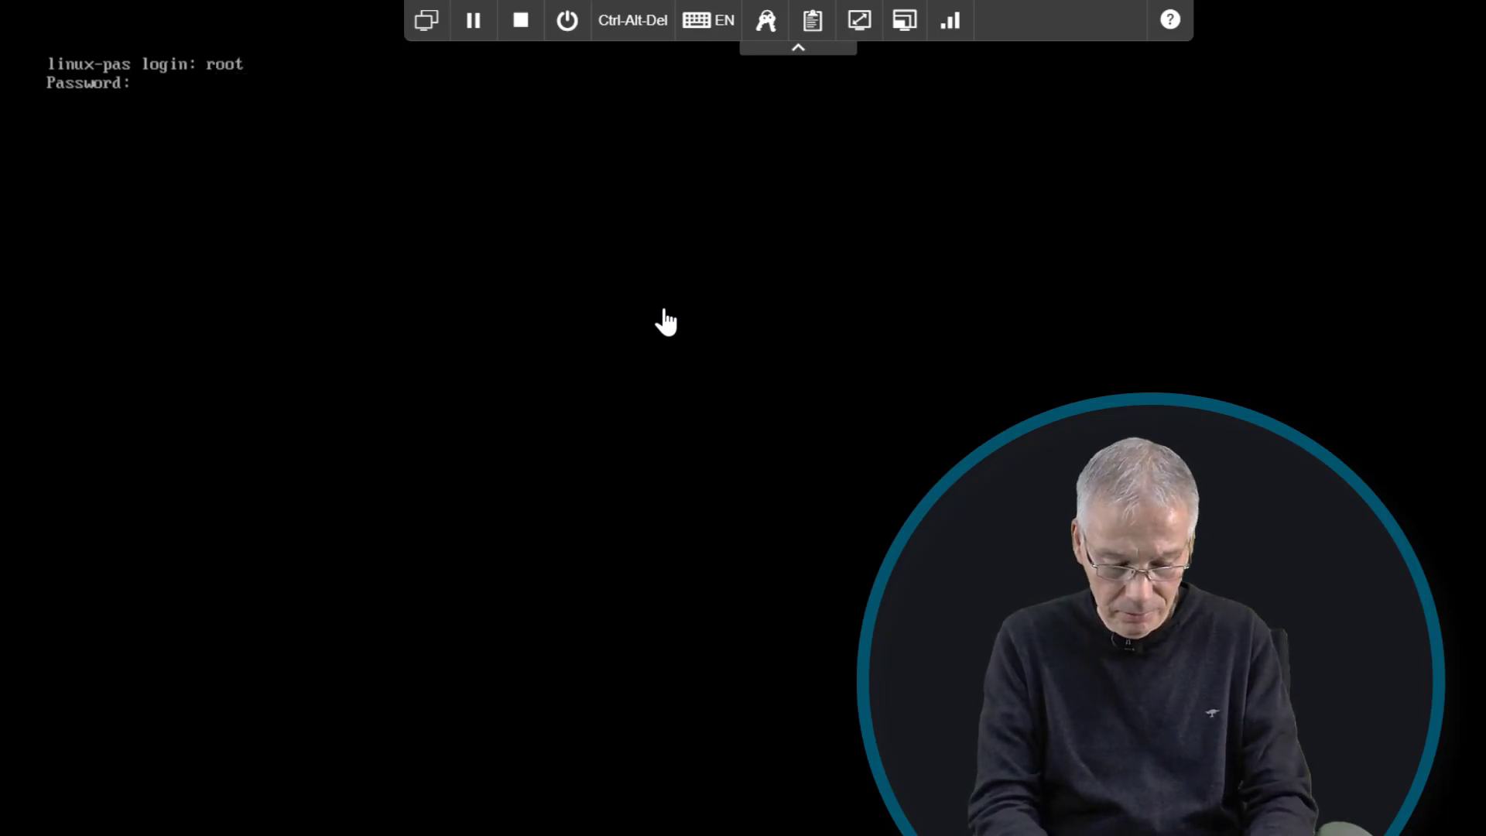
key("Return")
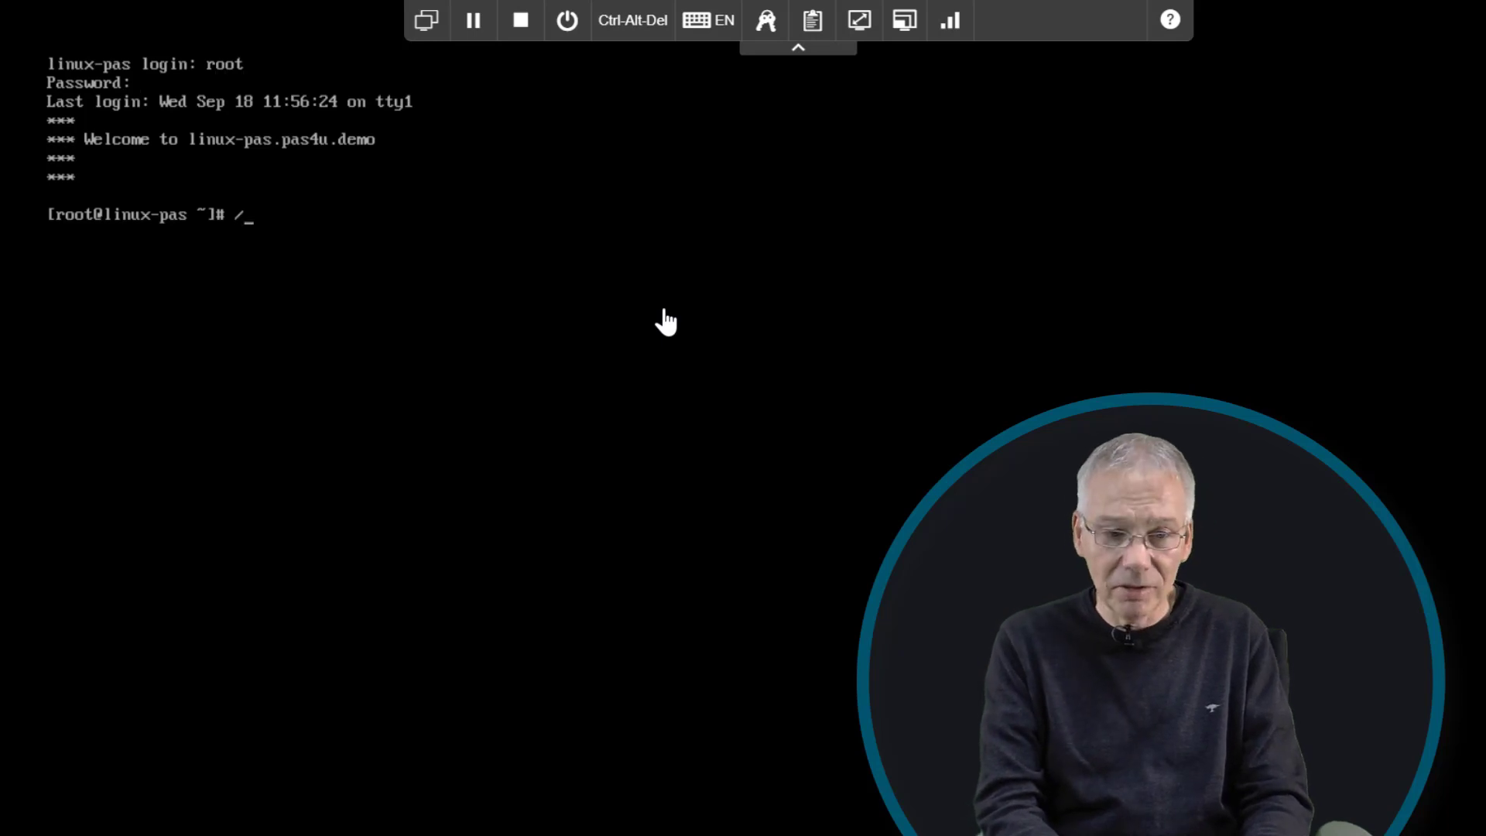
- Run /opt/quest/bin/vgptool apply to refresh group policy on linux-pas
type("opt")
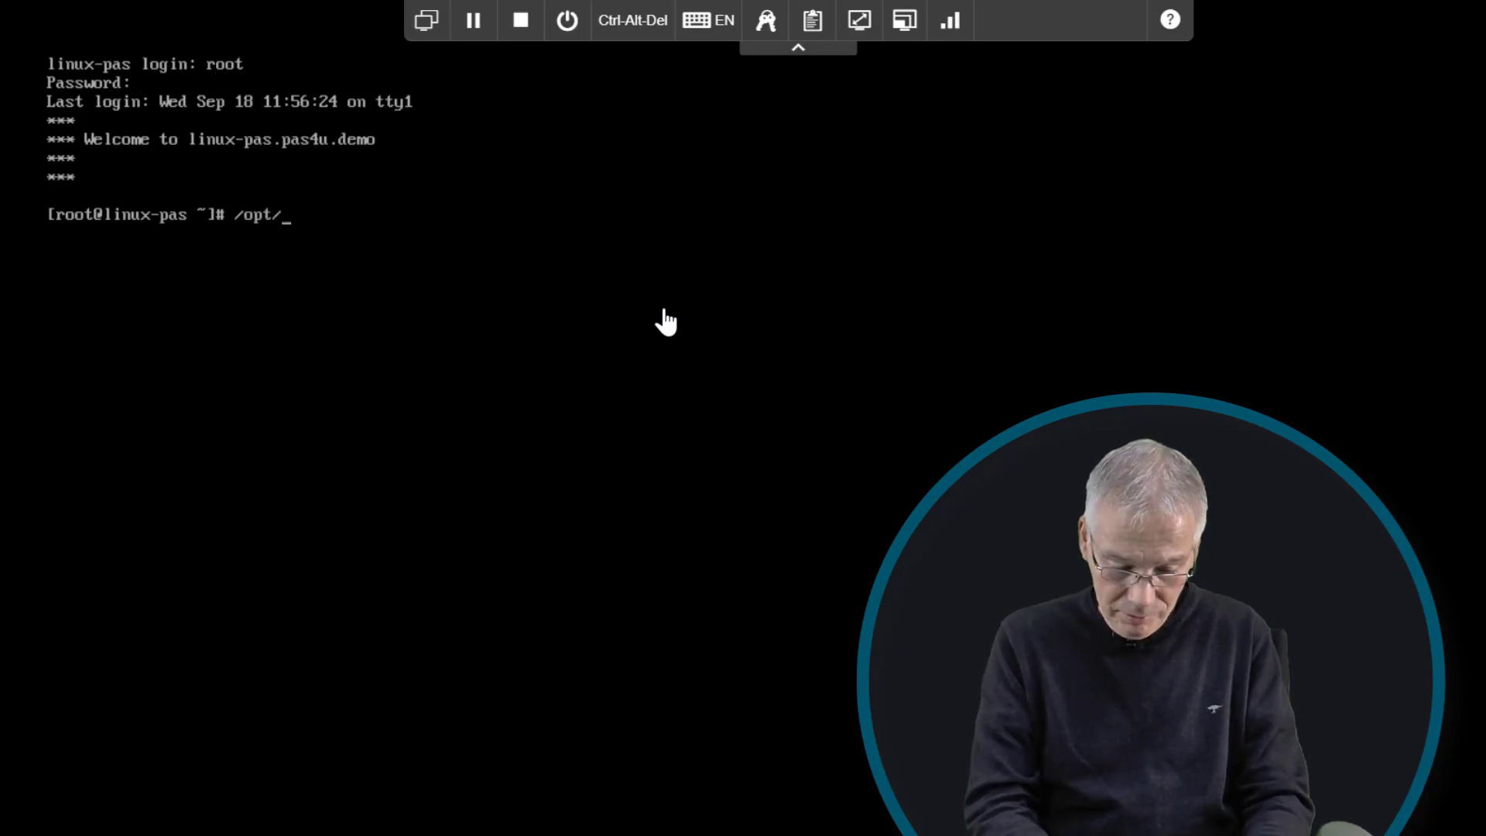
type("/quest/b")
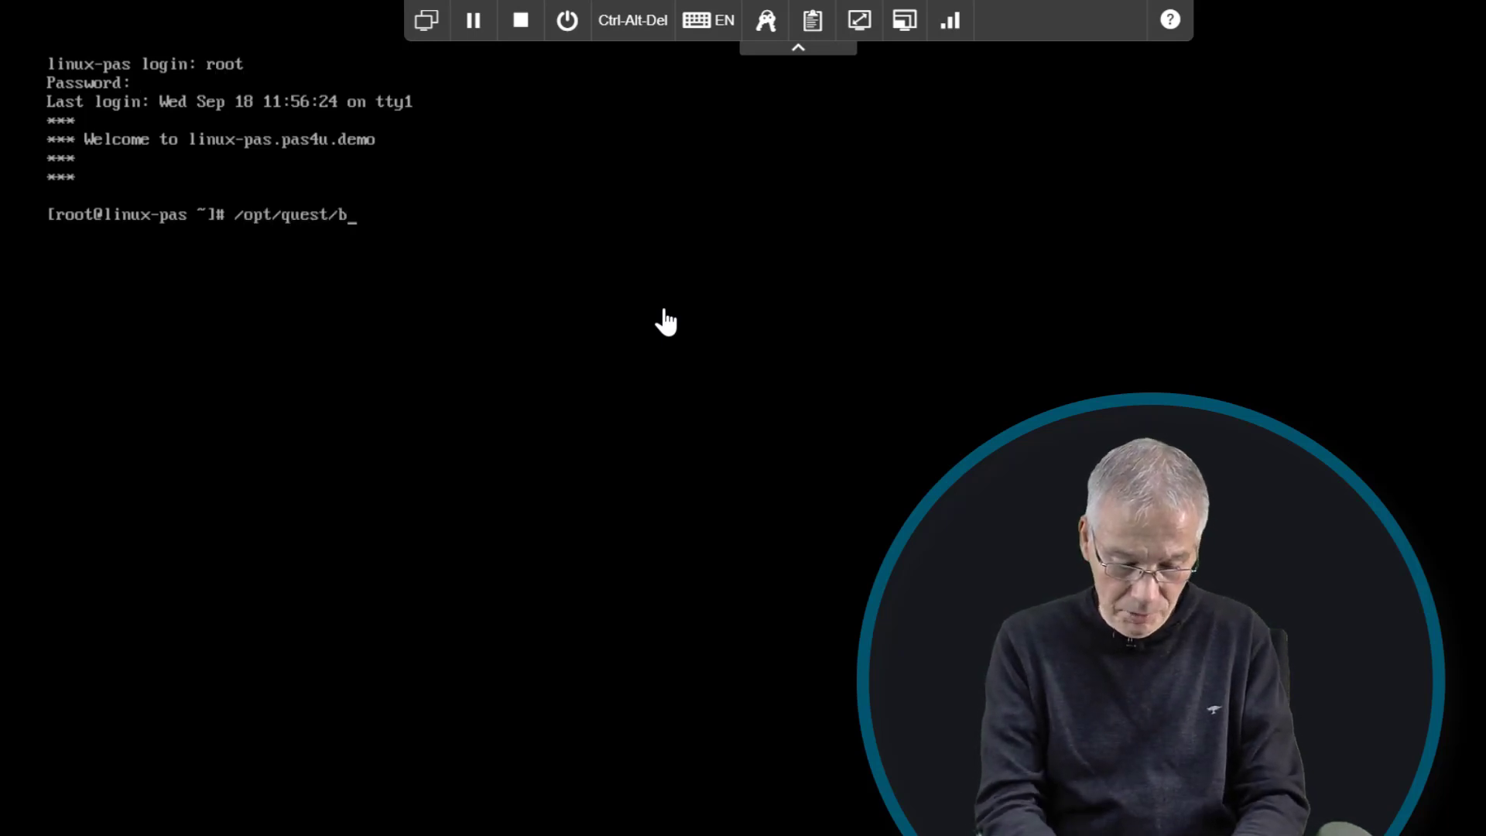
type("in/vgptool")
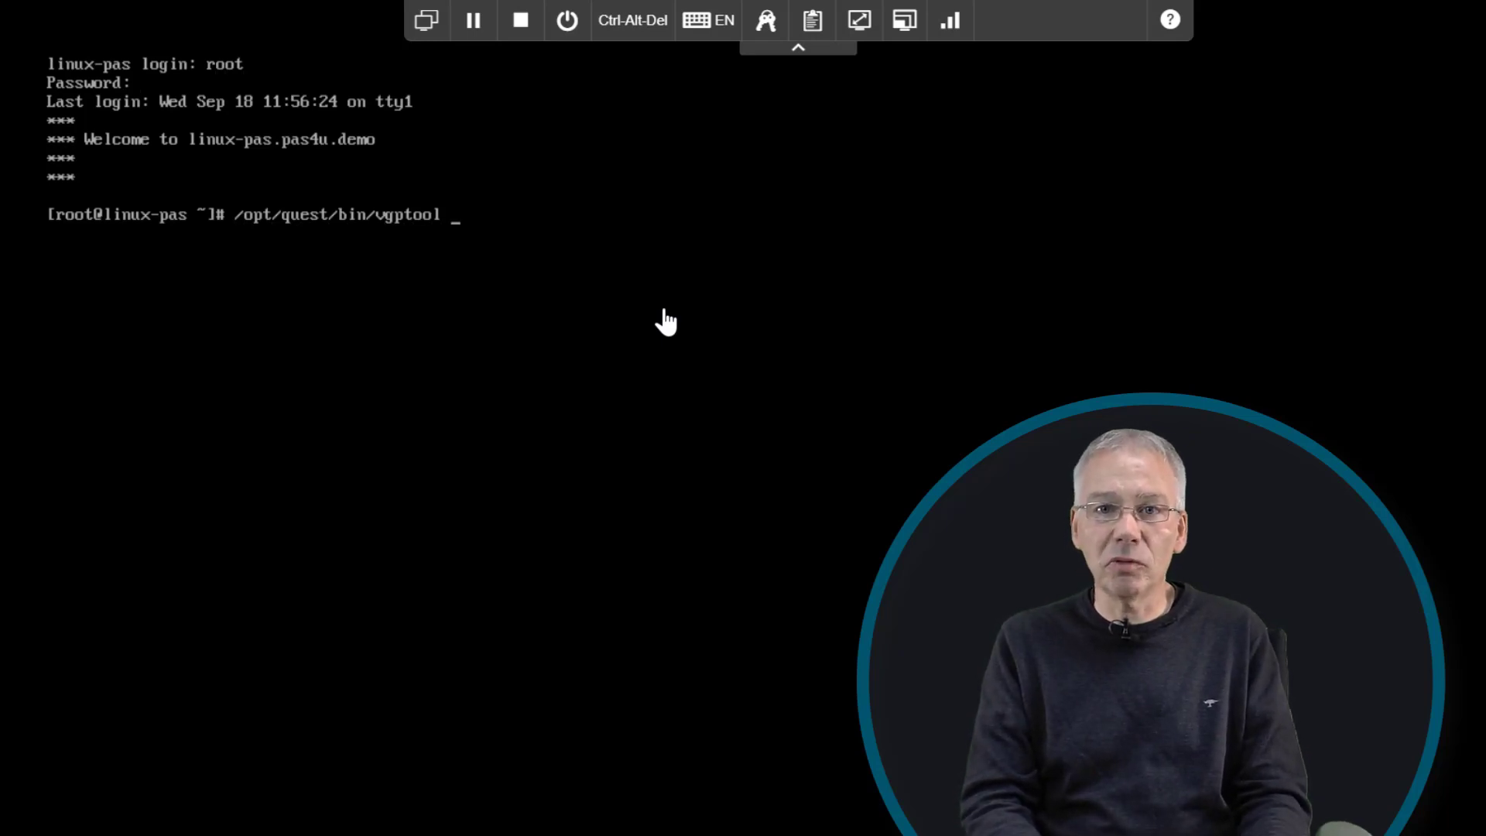
type("apply")
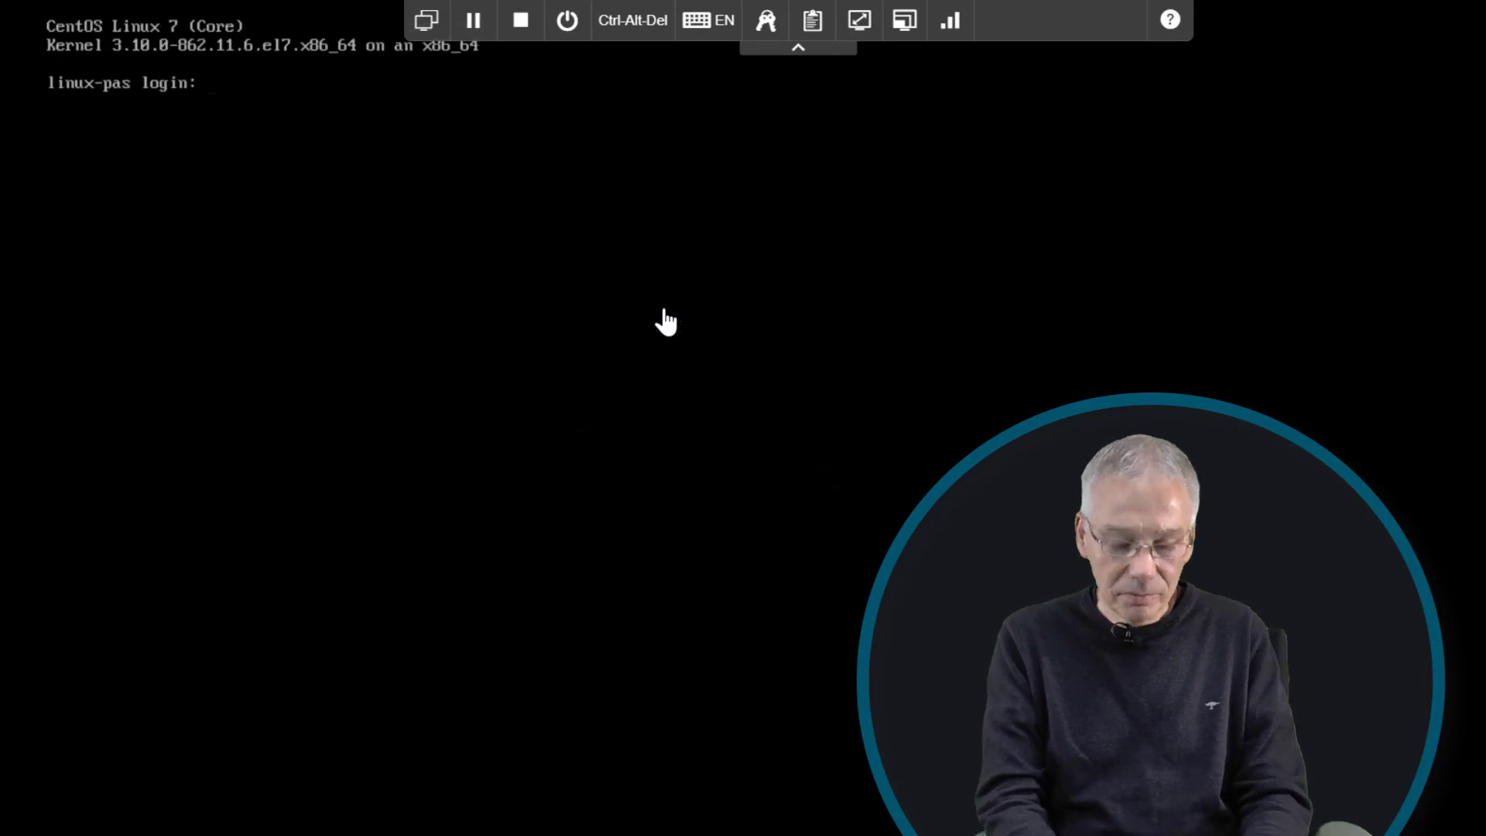
- Log in to the console as the demo domain user with its password to check the banner
type("authedemo")
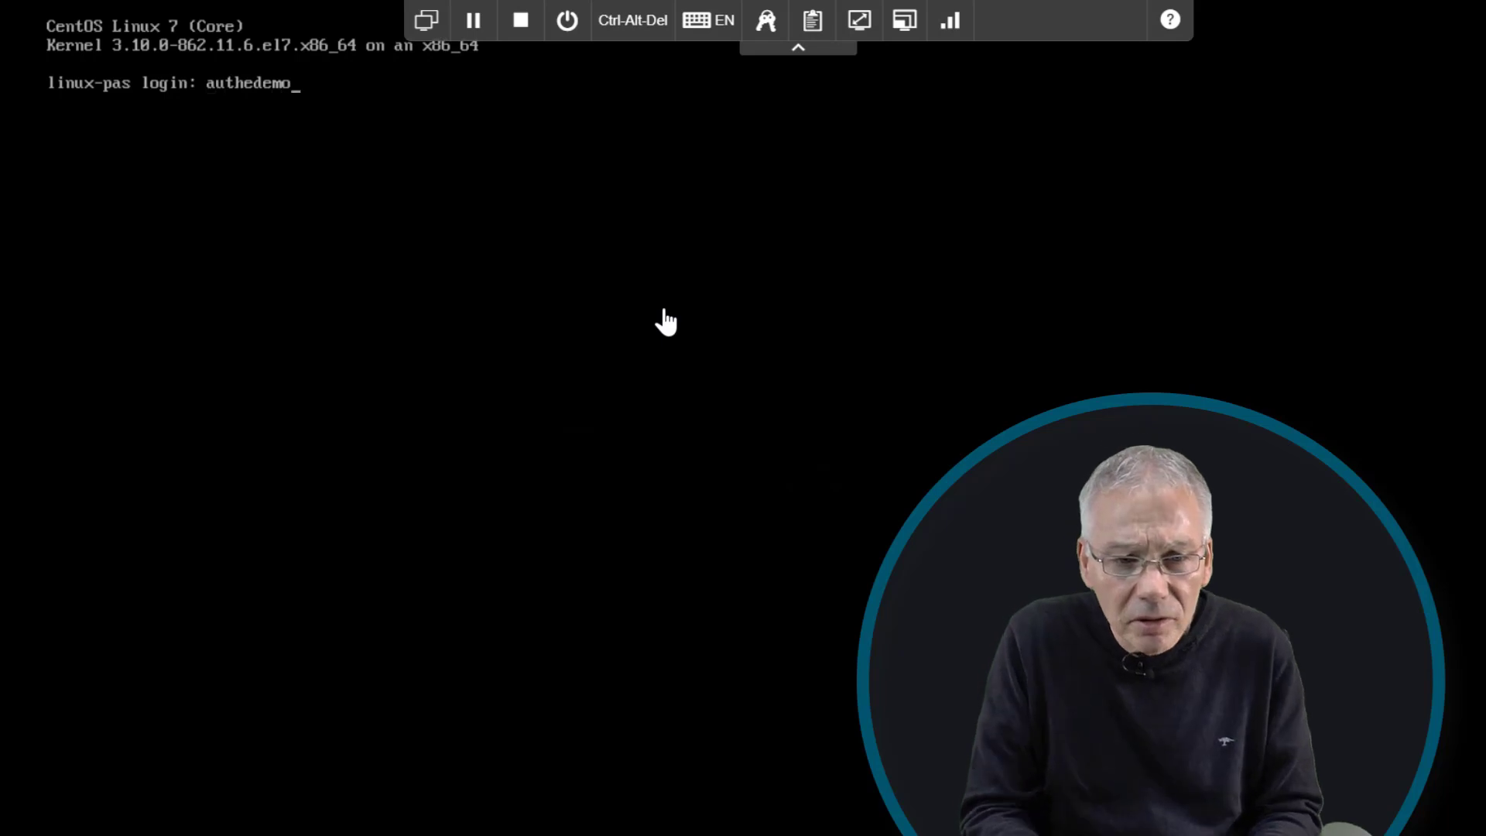
key("BackSpace")
key("BackSpace")
key("BackSpace")
key("BackSpace")
key("BackSpace")
key("BackSpace")
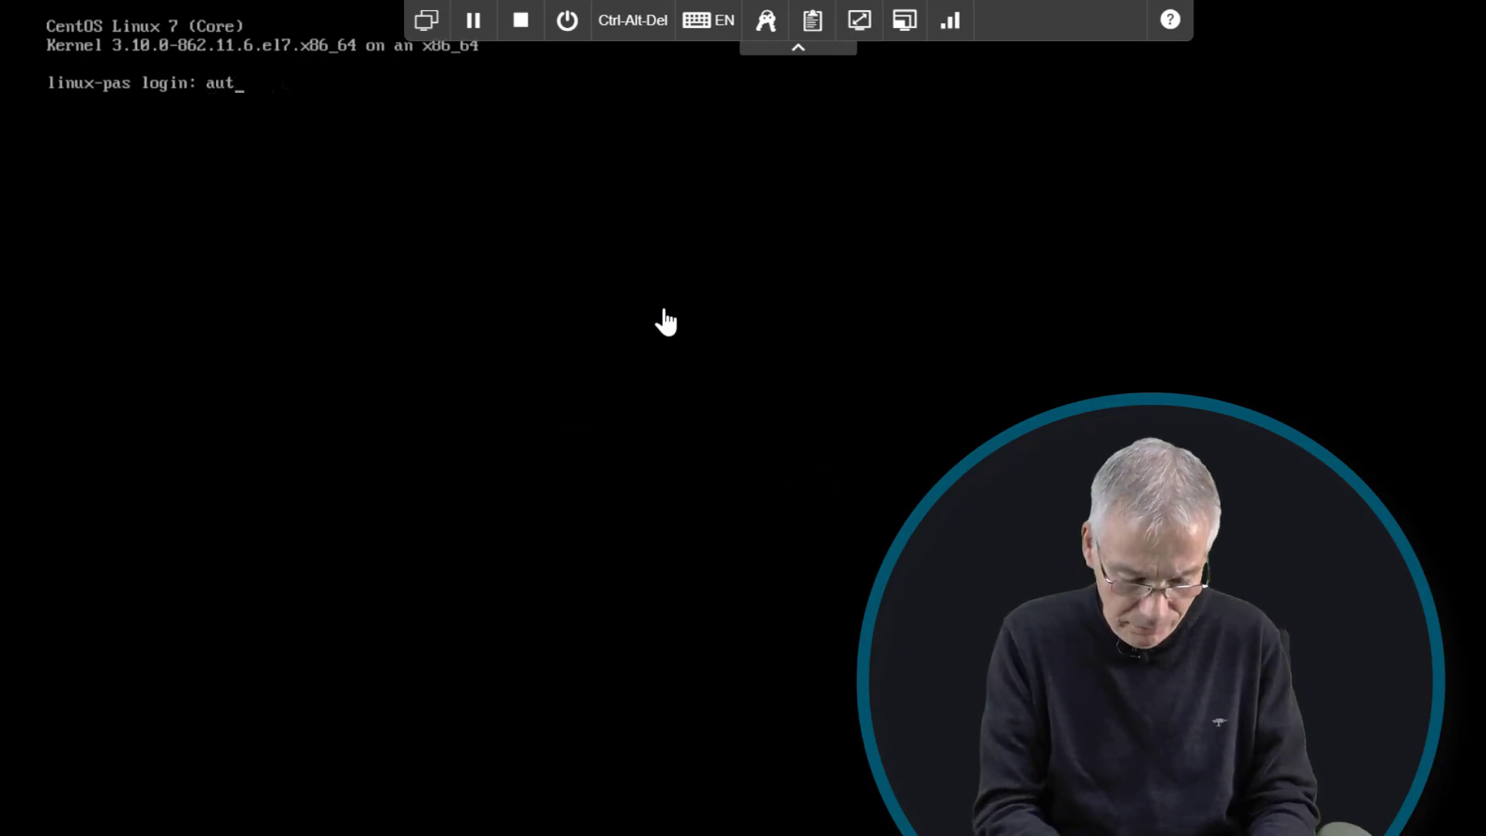
type("hdemo")
key("Return")
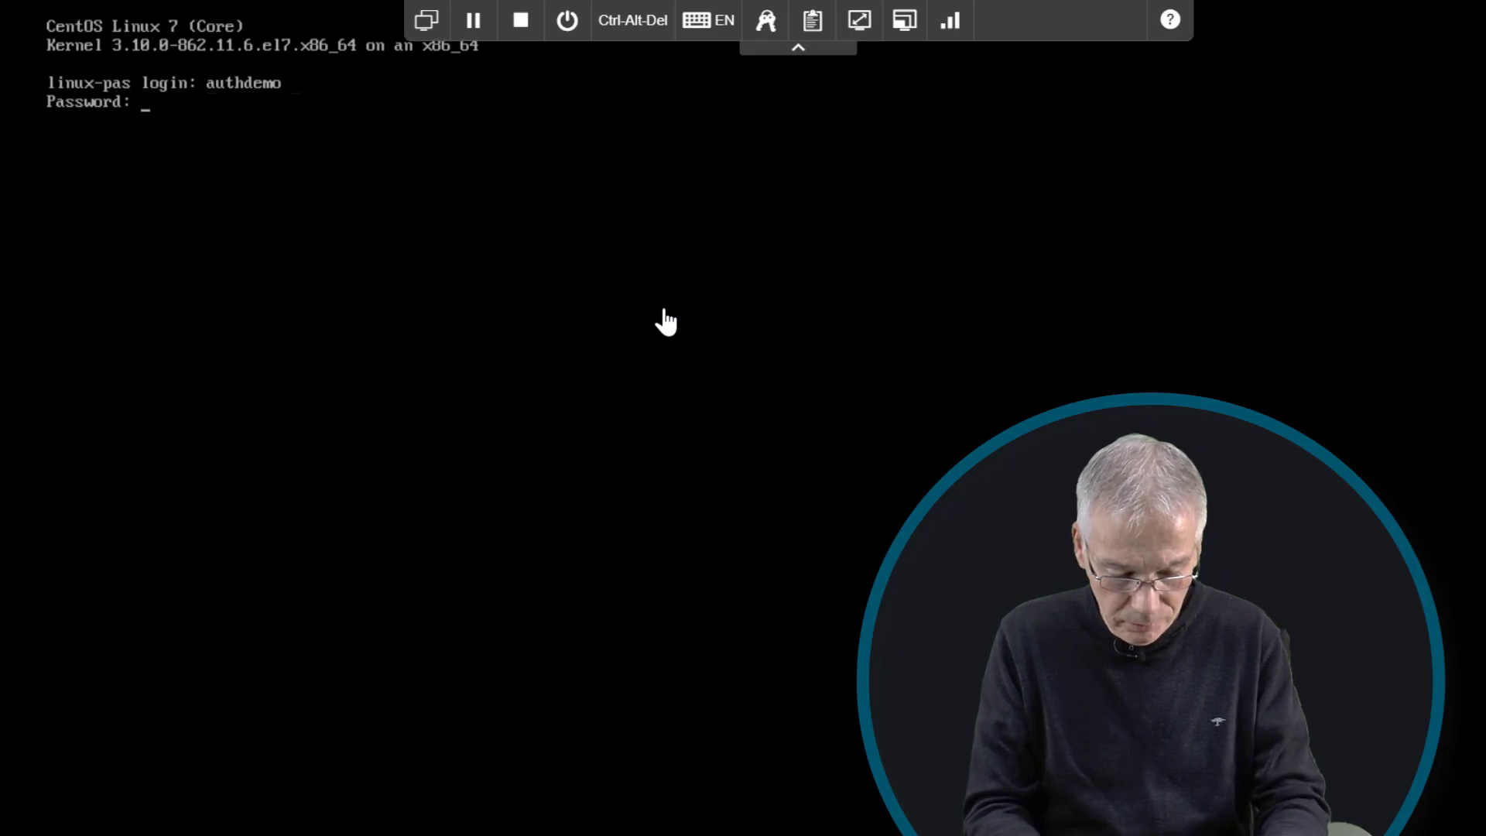
key("Return")
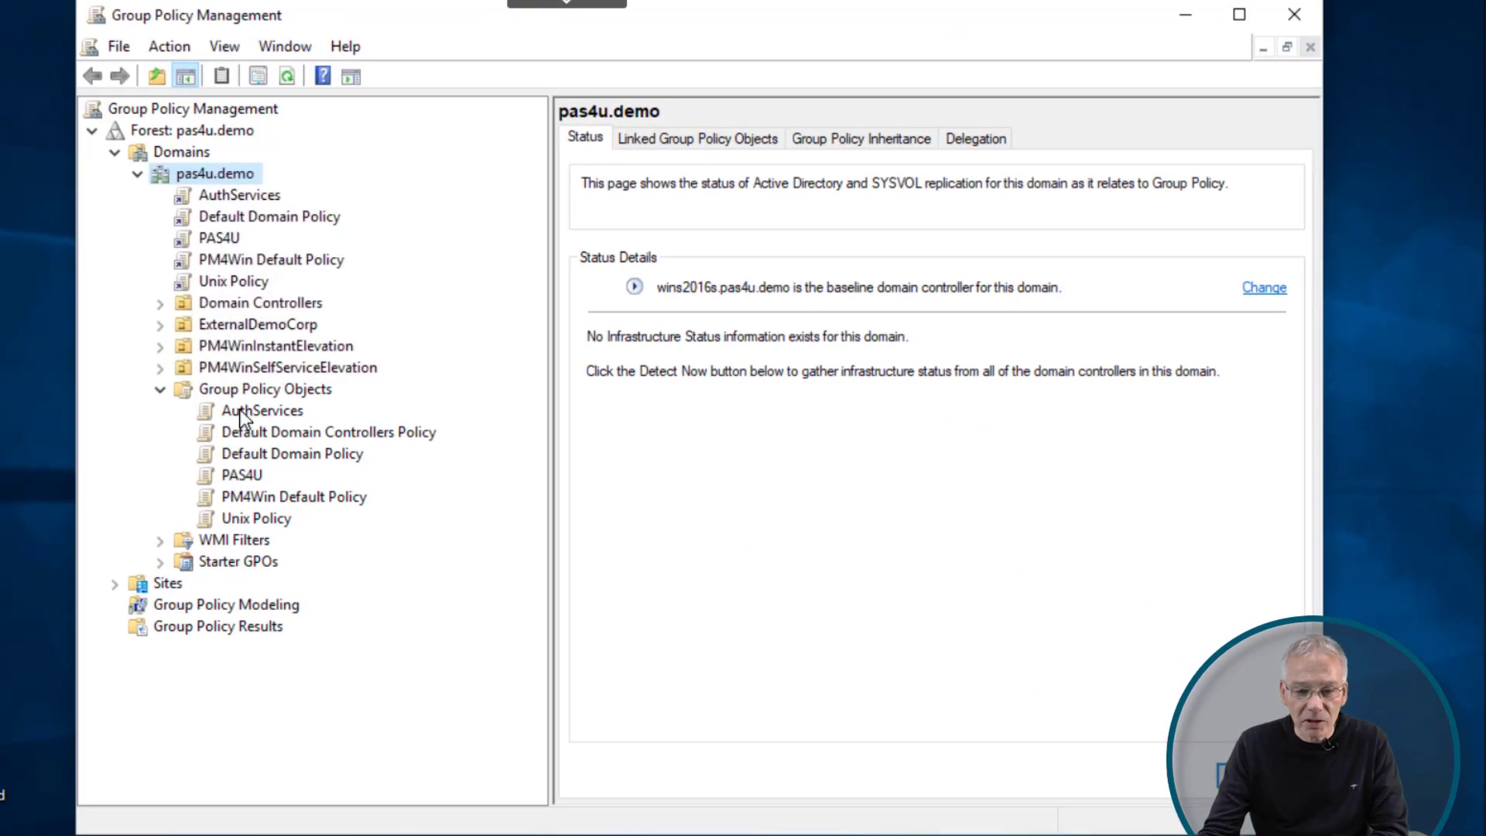
- Reopen the AuthServices GPO in the Group Policy Management Editor
left_click(240, 412)
right_click(240, 415)
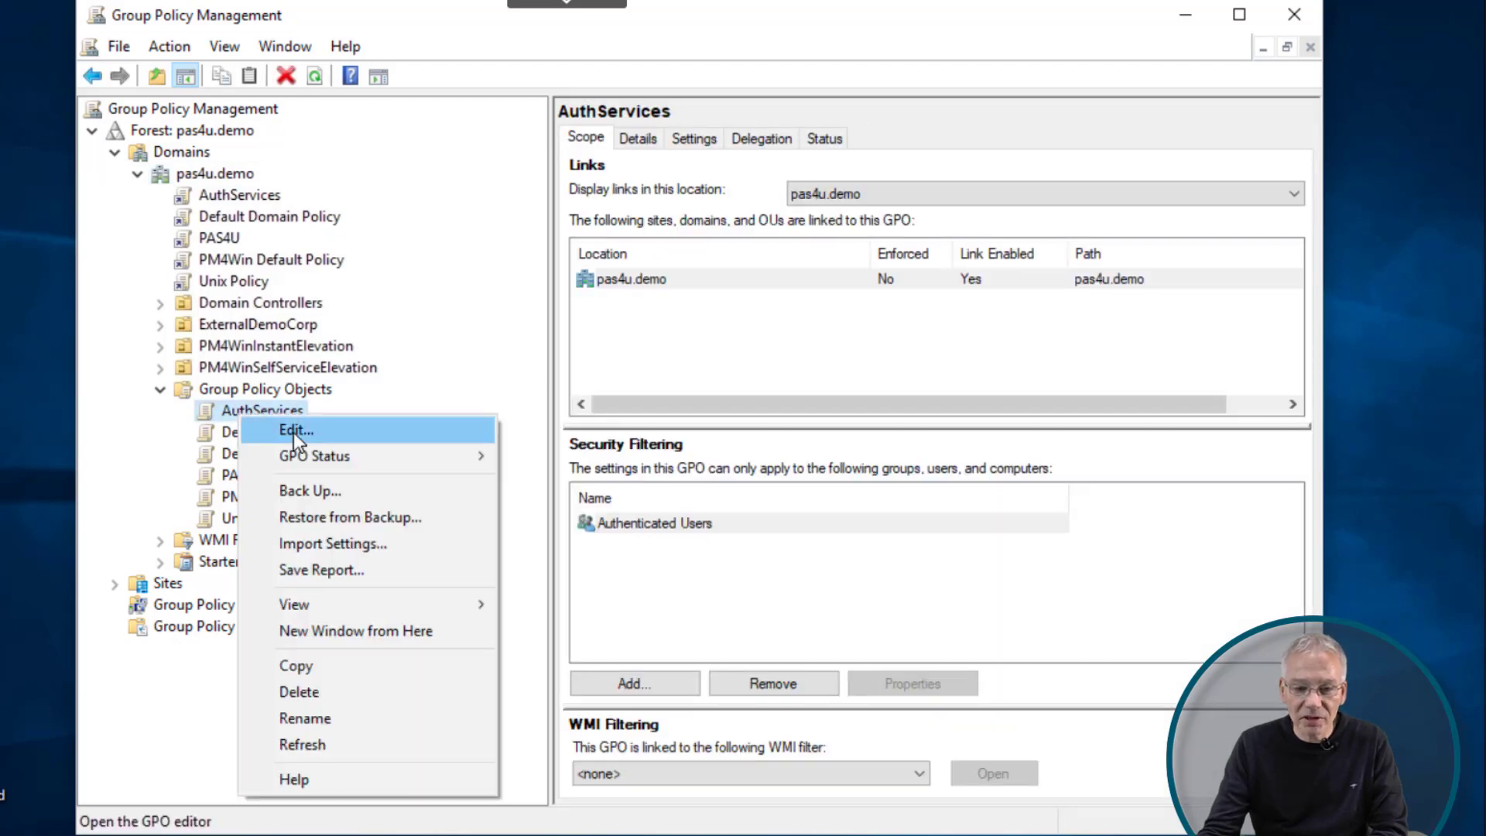
left_click(295, 433)
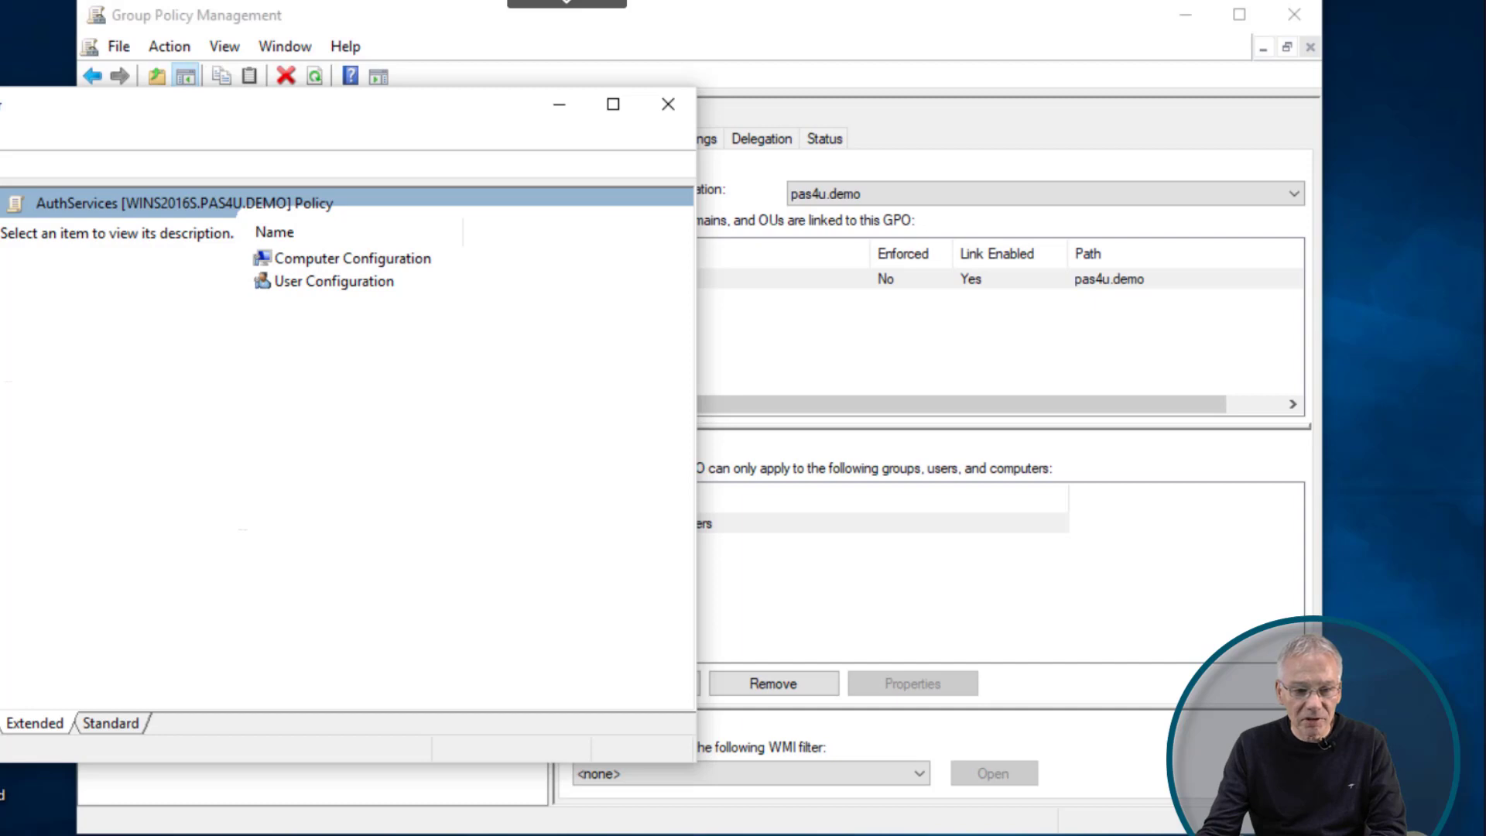
left_click_drag(38, 120, 493, 91)
- Browse Authentication Services' Access Control settings: Service Access, users.allow and users.deny
left_click(272, 322)
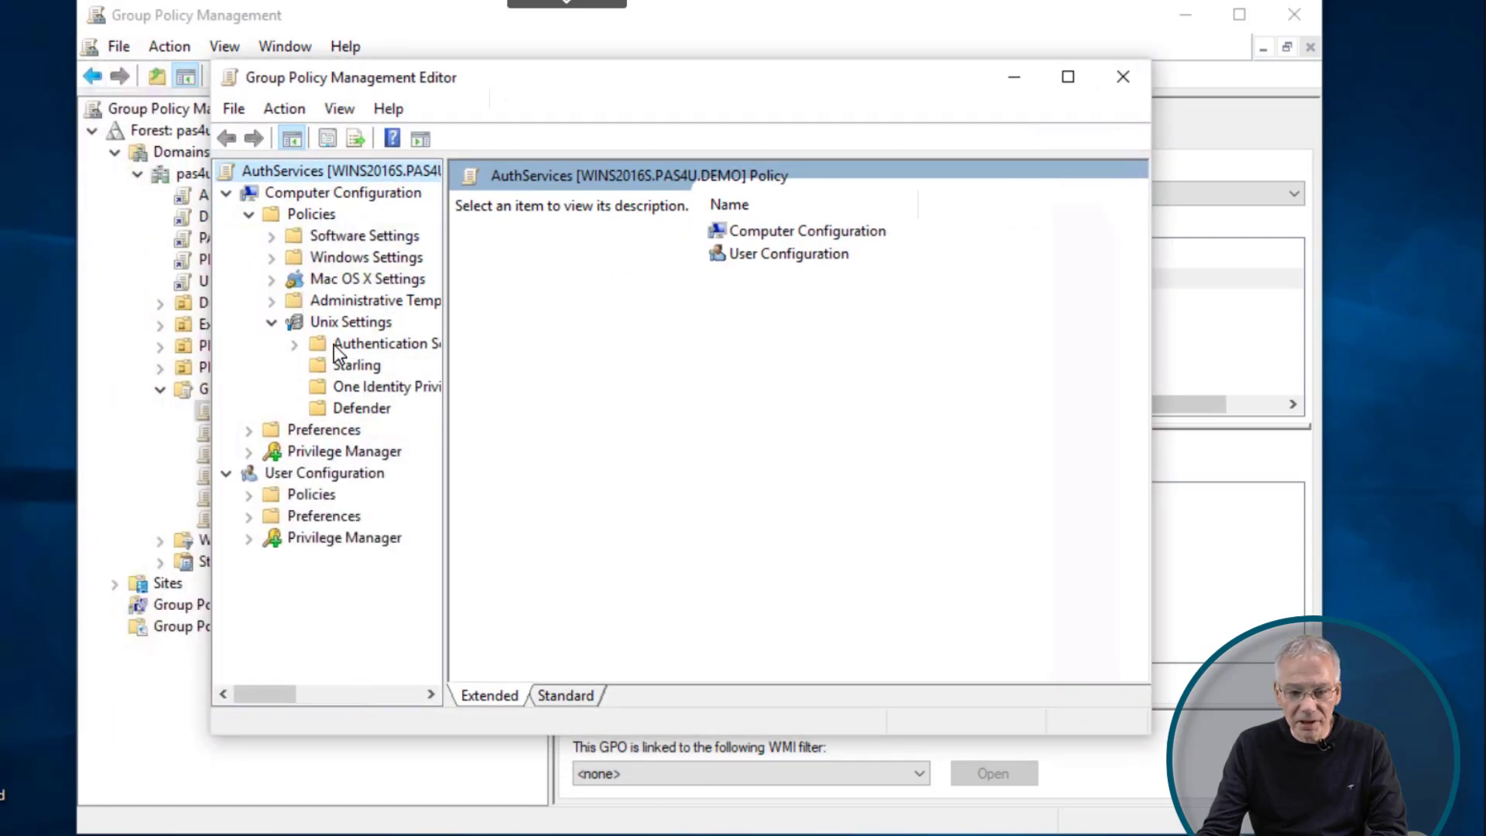
left_click(296, 345)
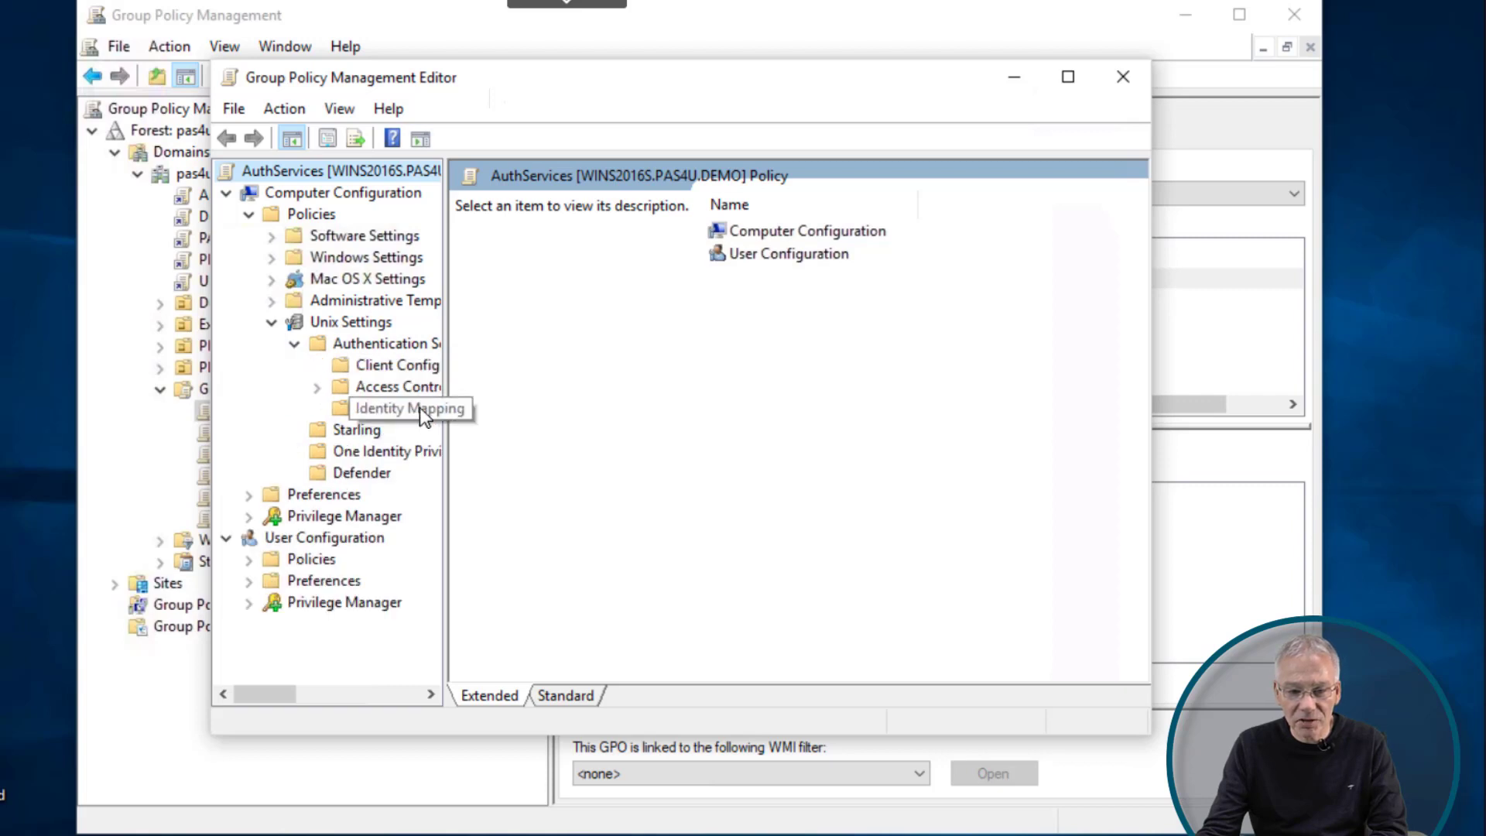
left_click(410, 391)
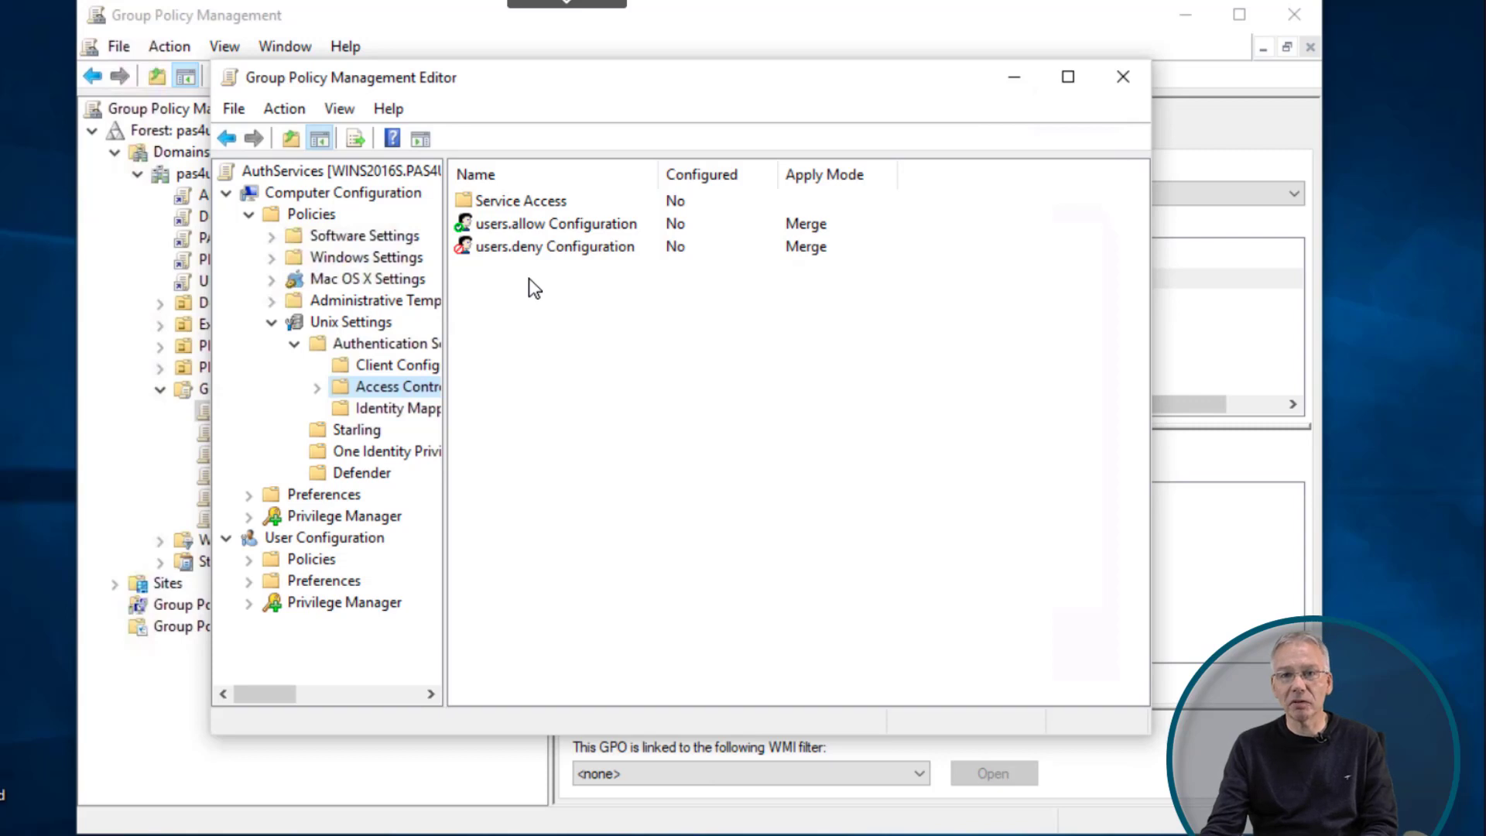
double_click(495, 203)
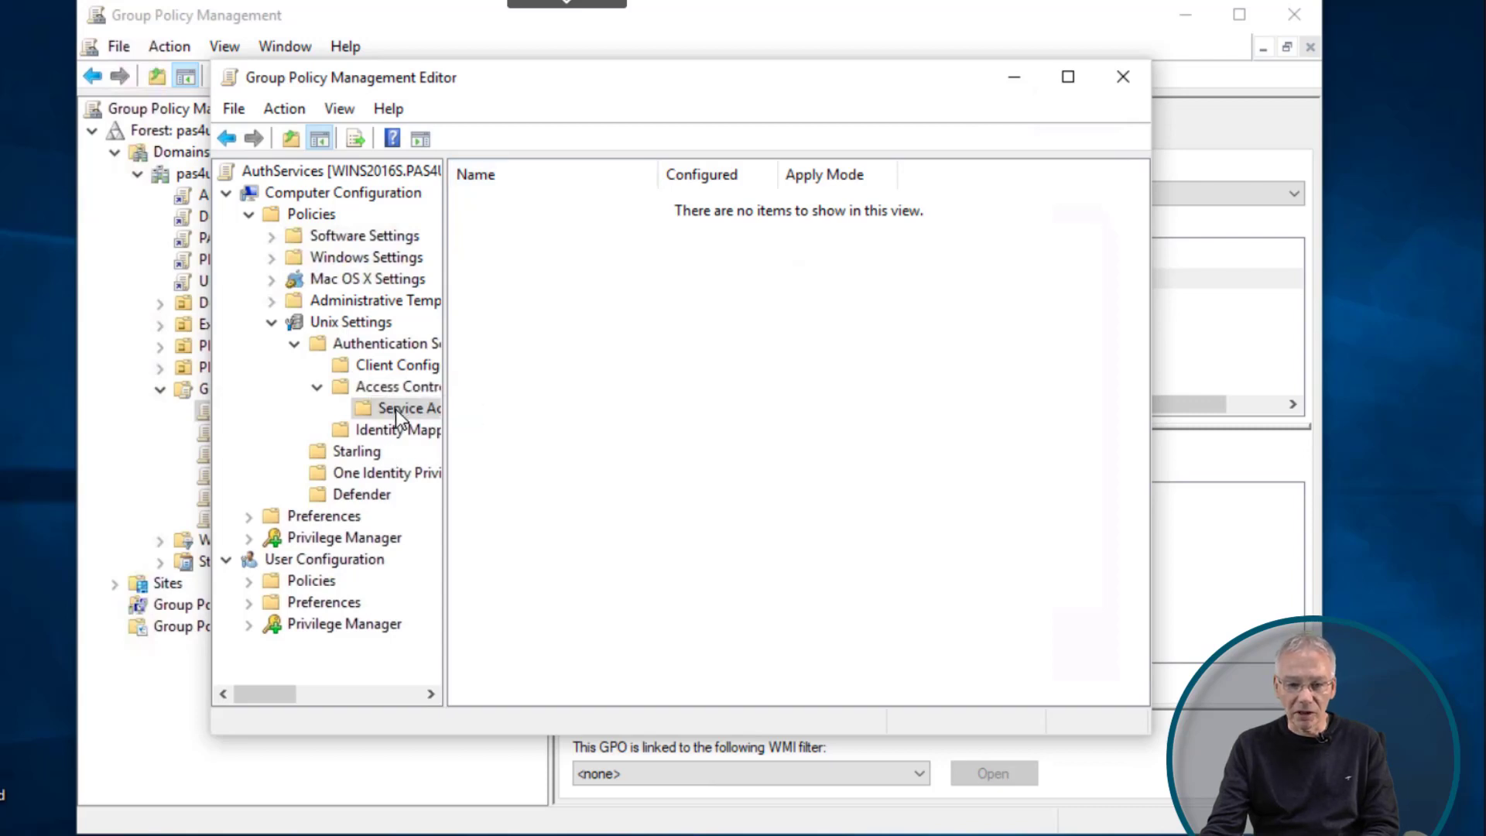
left_click(407, 387)
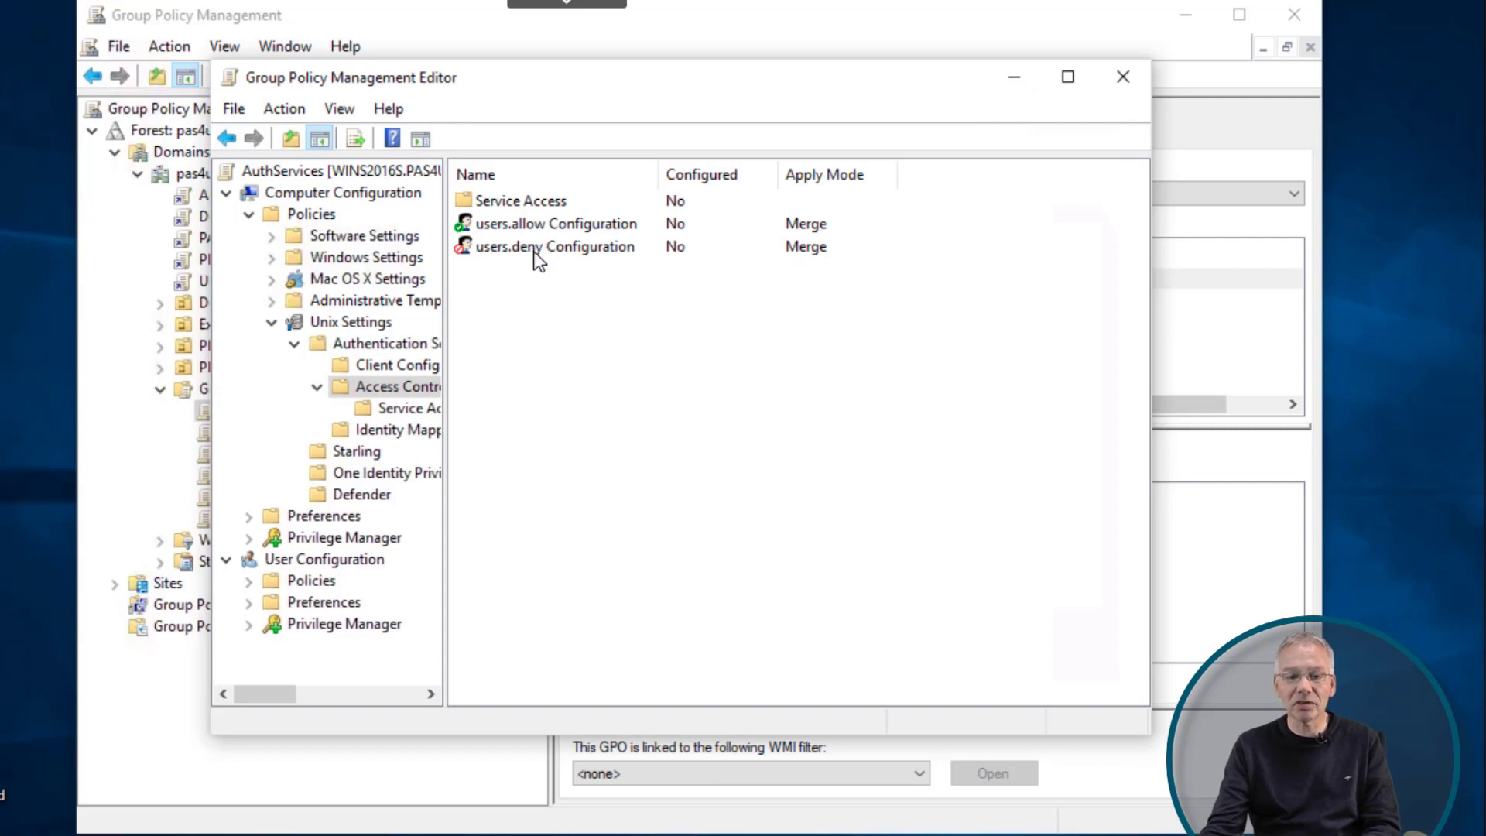
- Add pas4u.demo\authdemo to the AuthServices users.deny list and apply it with OK
double_click(534, 249)
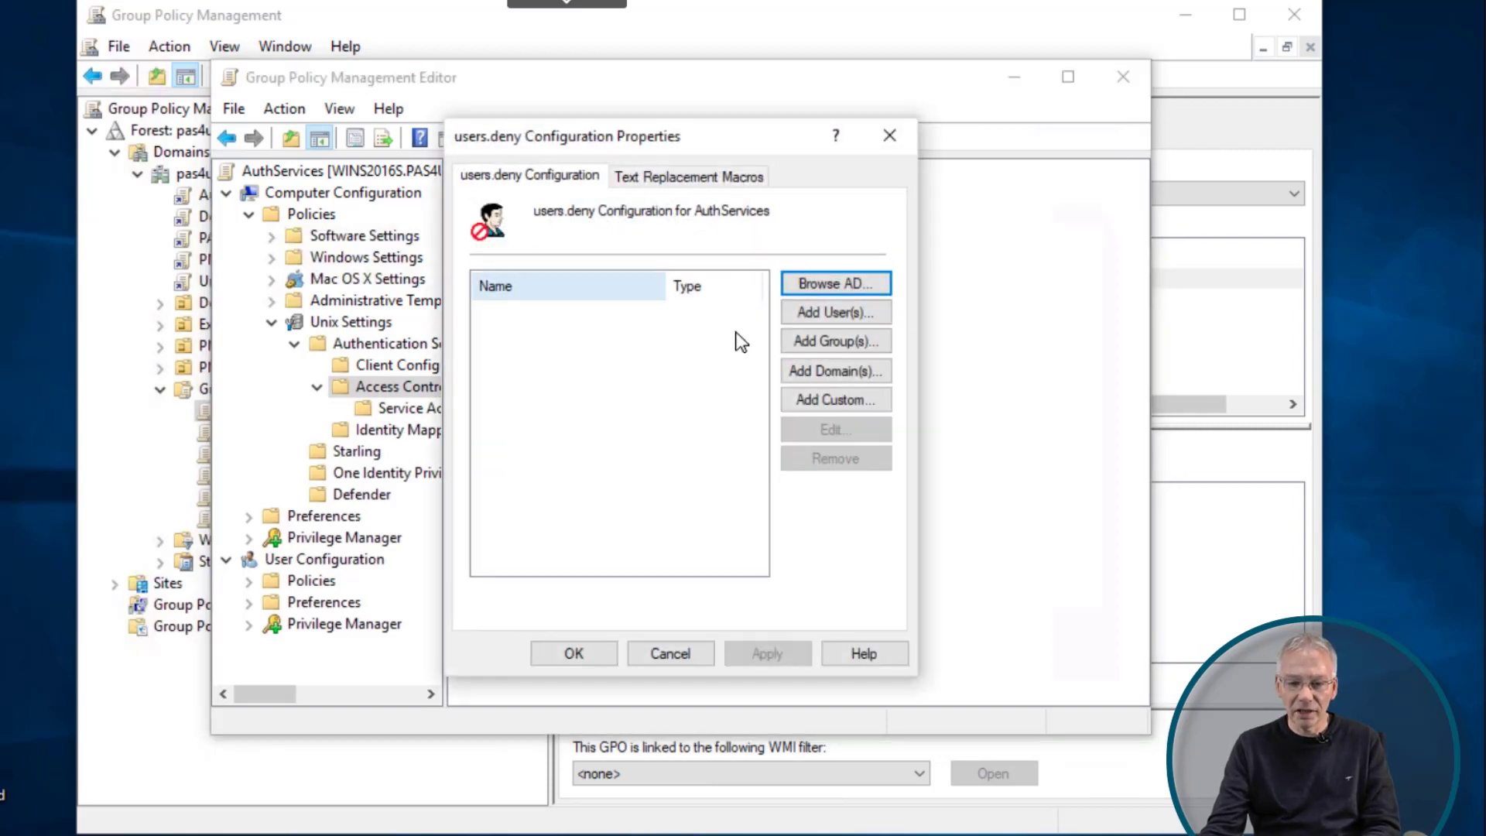
left_click(815, 315)
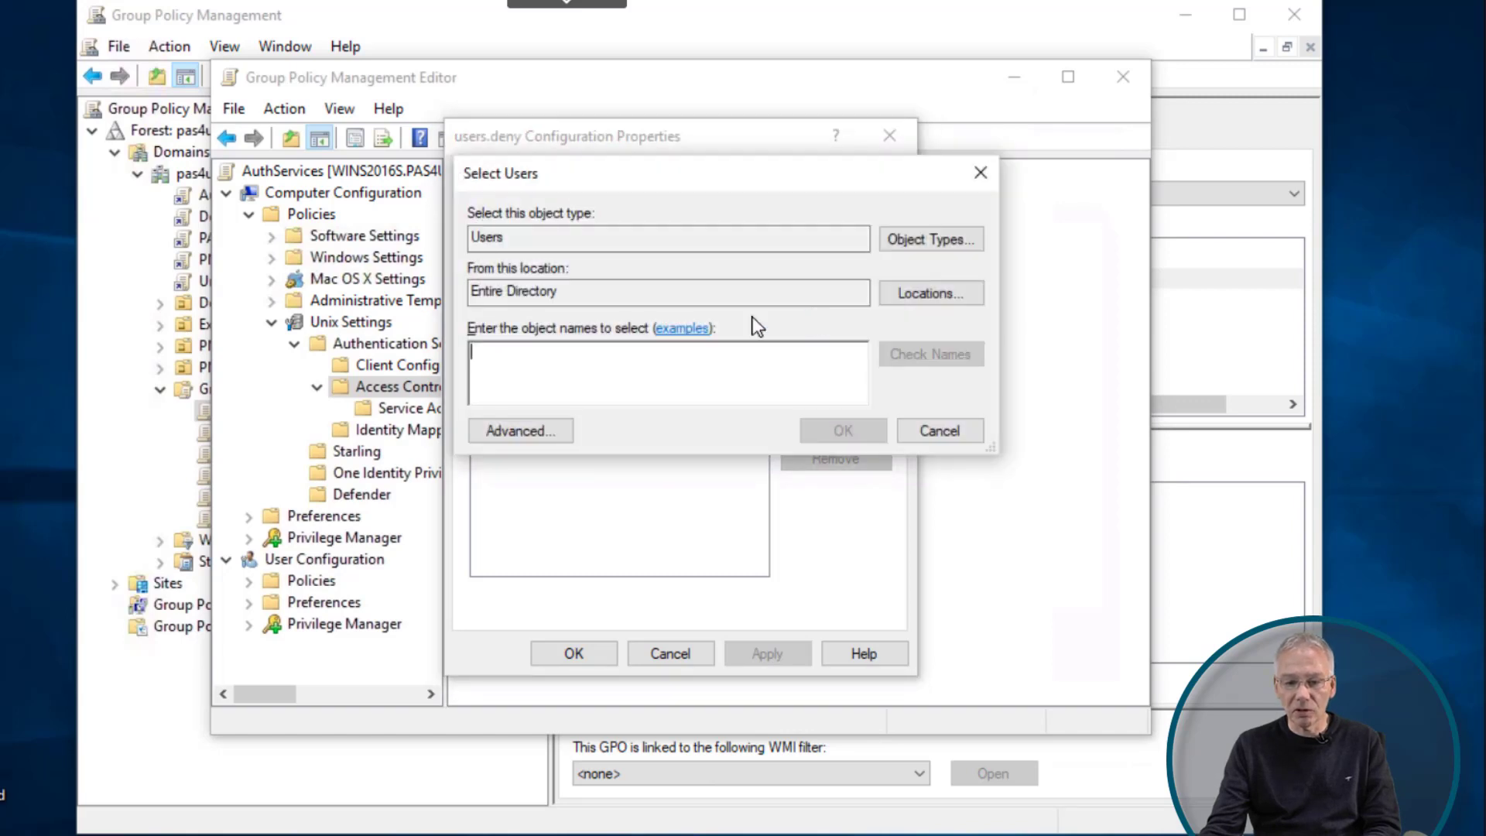
type("authuser")
left_click(935, 354)
left_click(970, 557)
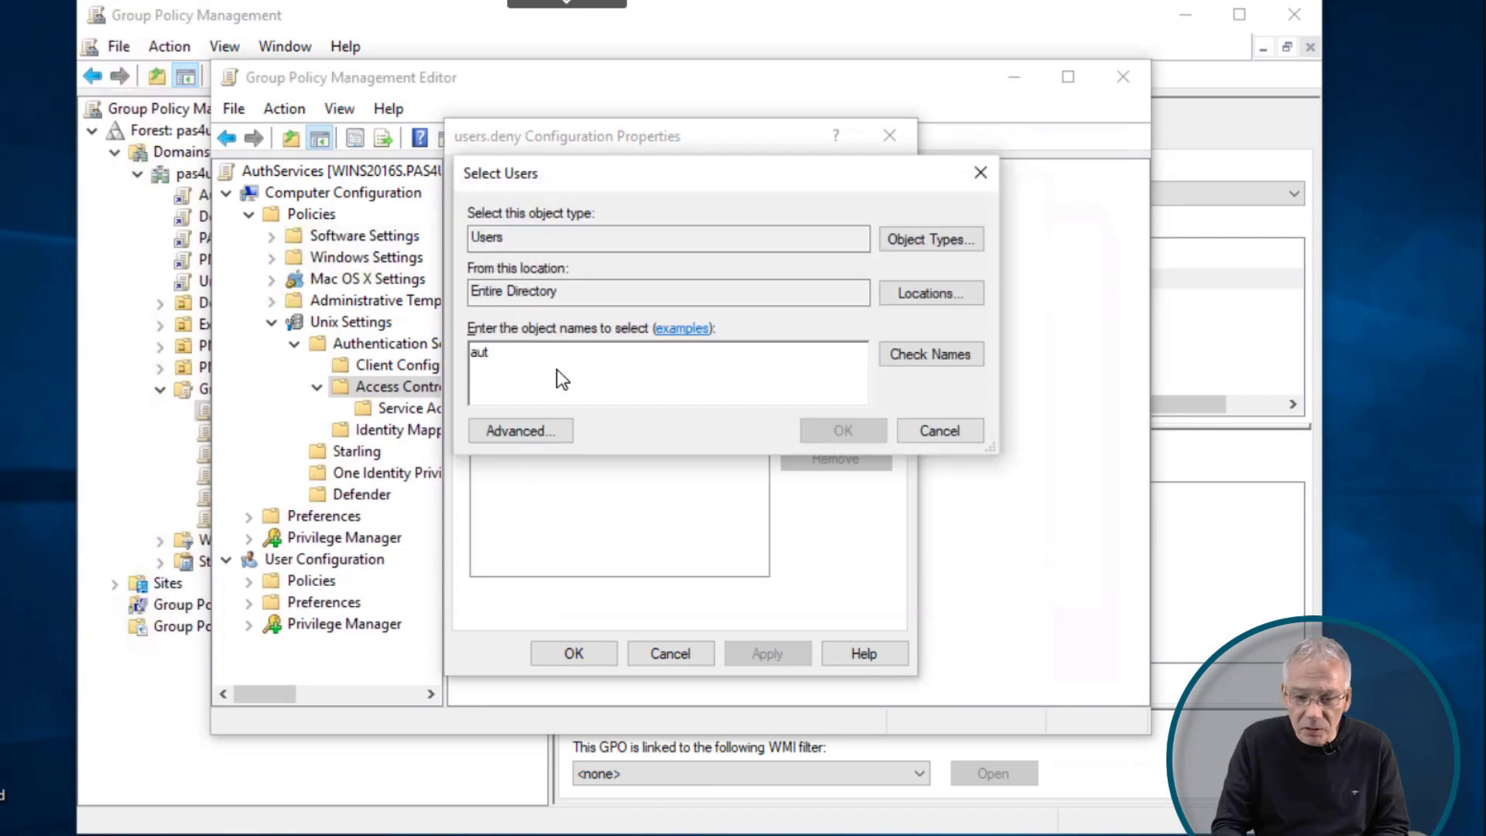
key("Return")
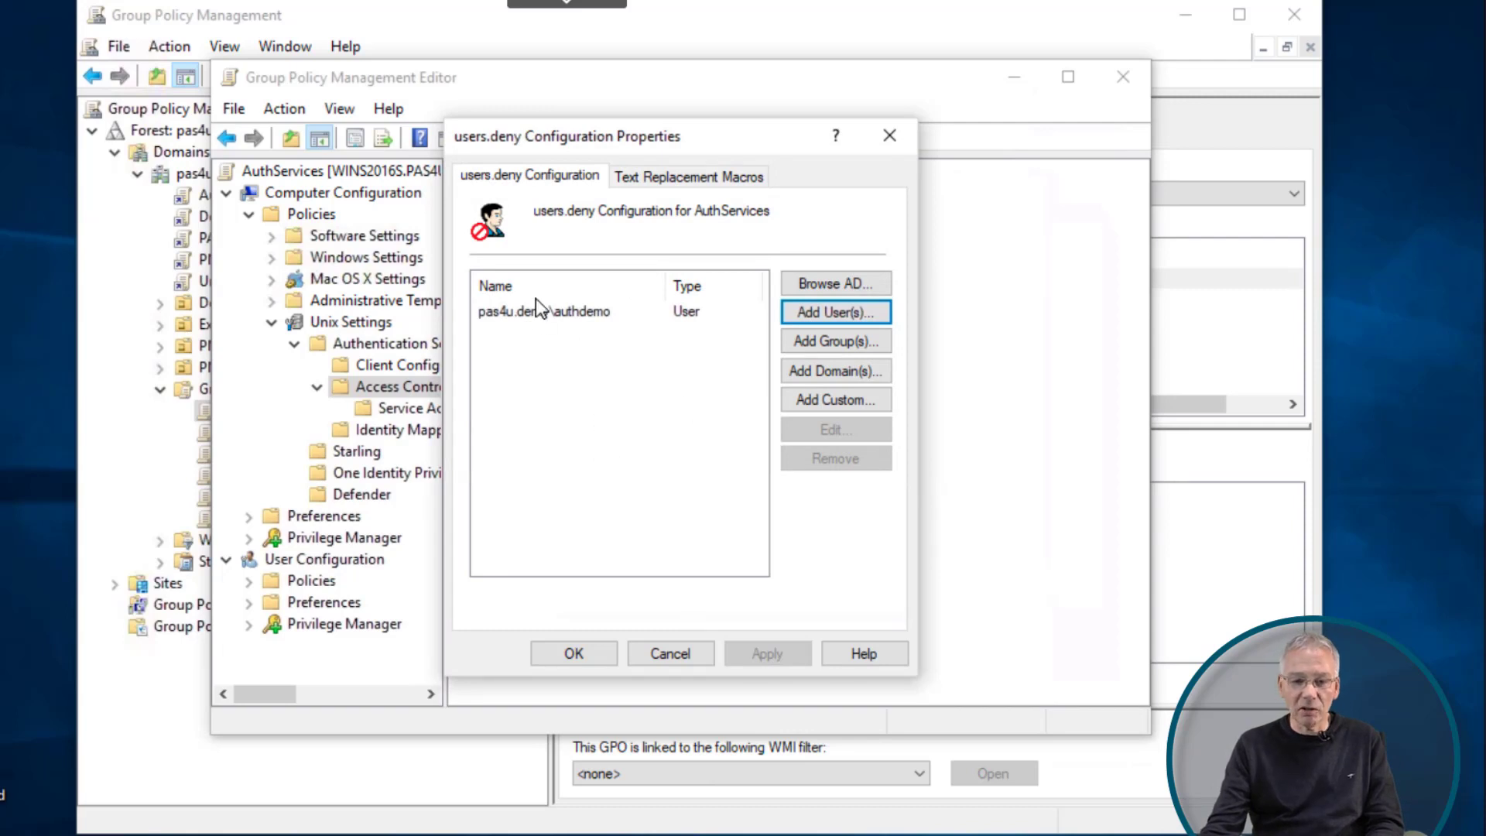
left_click(573, 653)
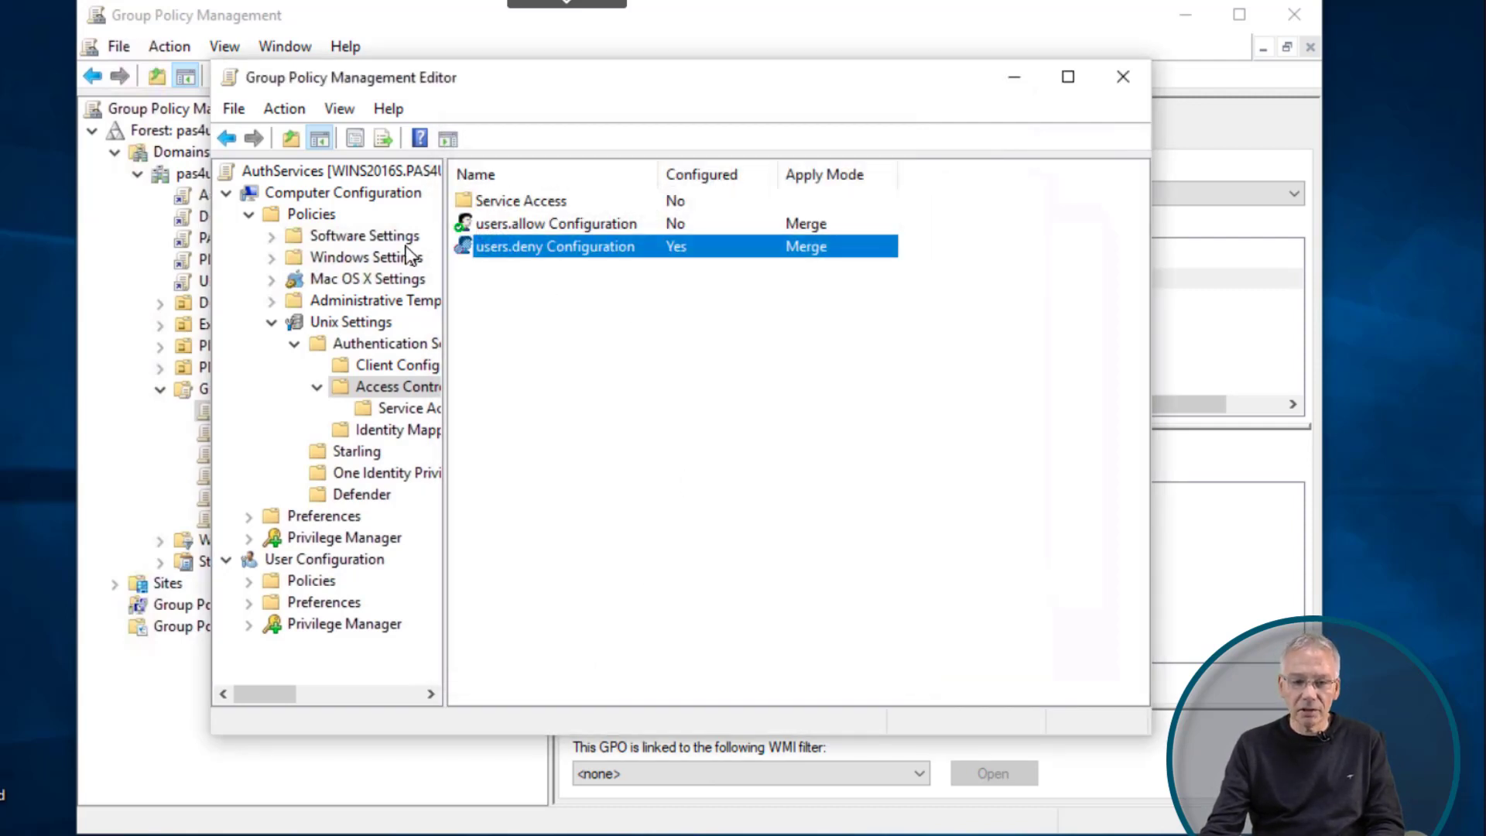
- Close the policy editor and log in to the Linux console as authdemo
left_click(1121, 80)
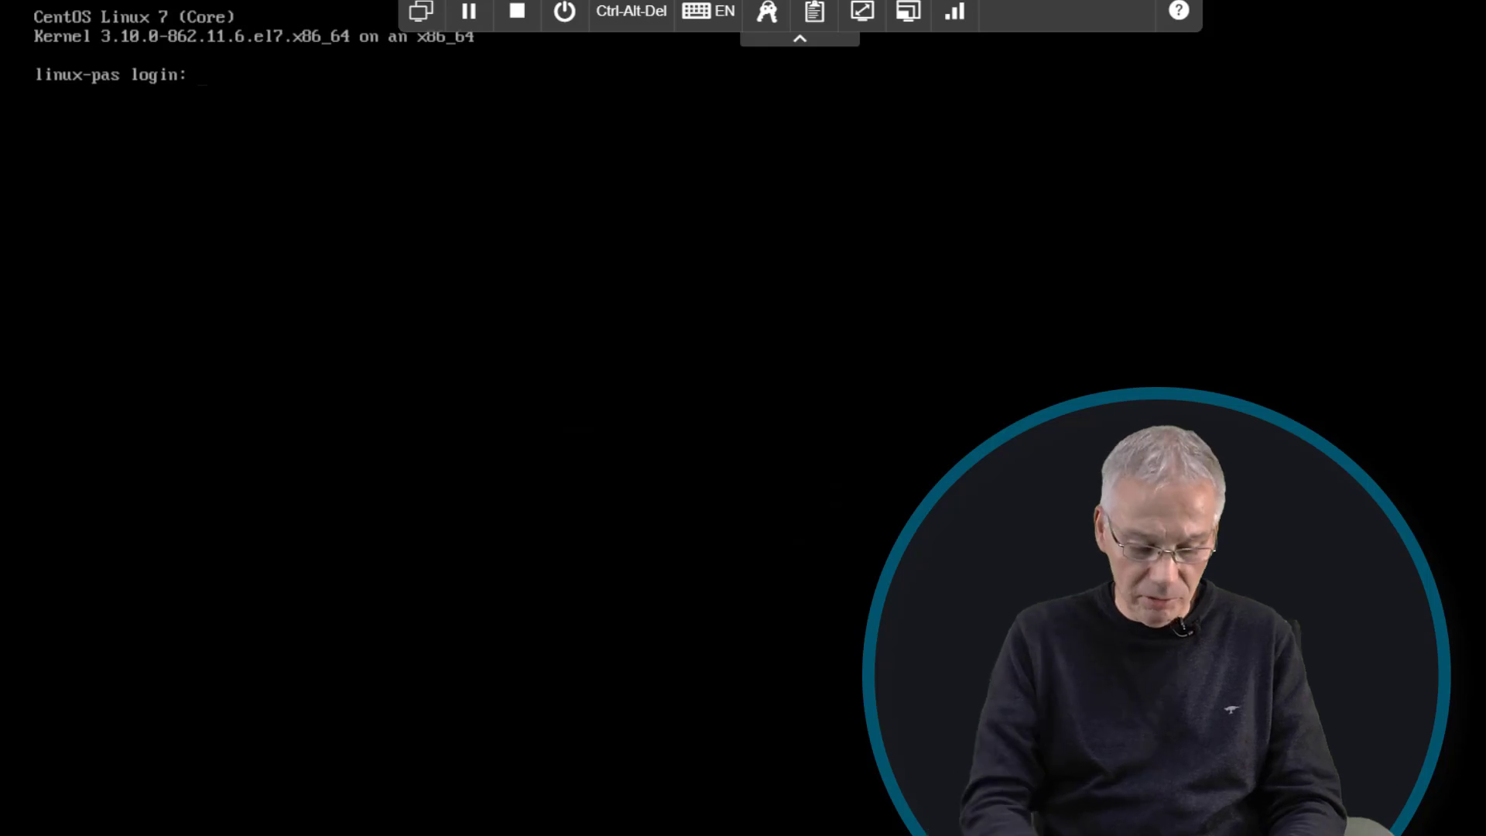
type("authdemo")
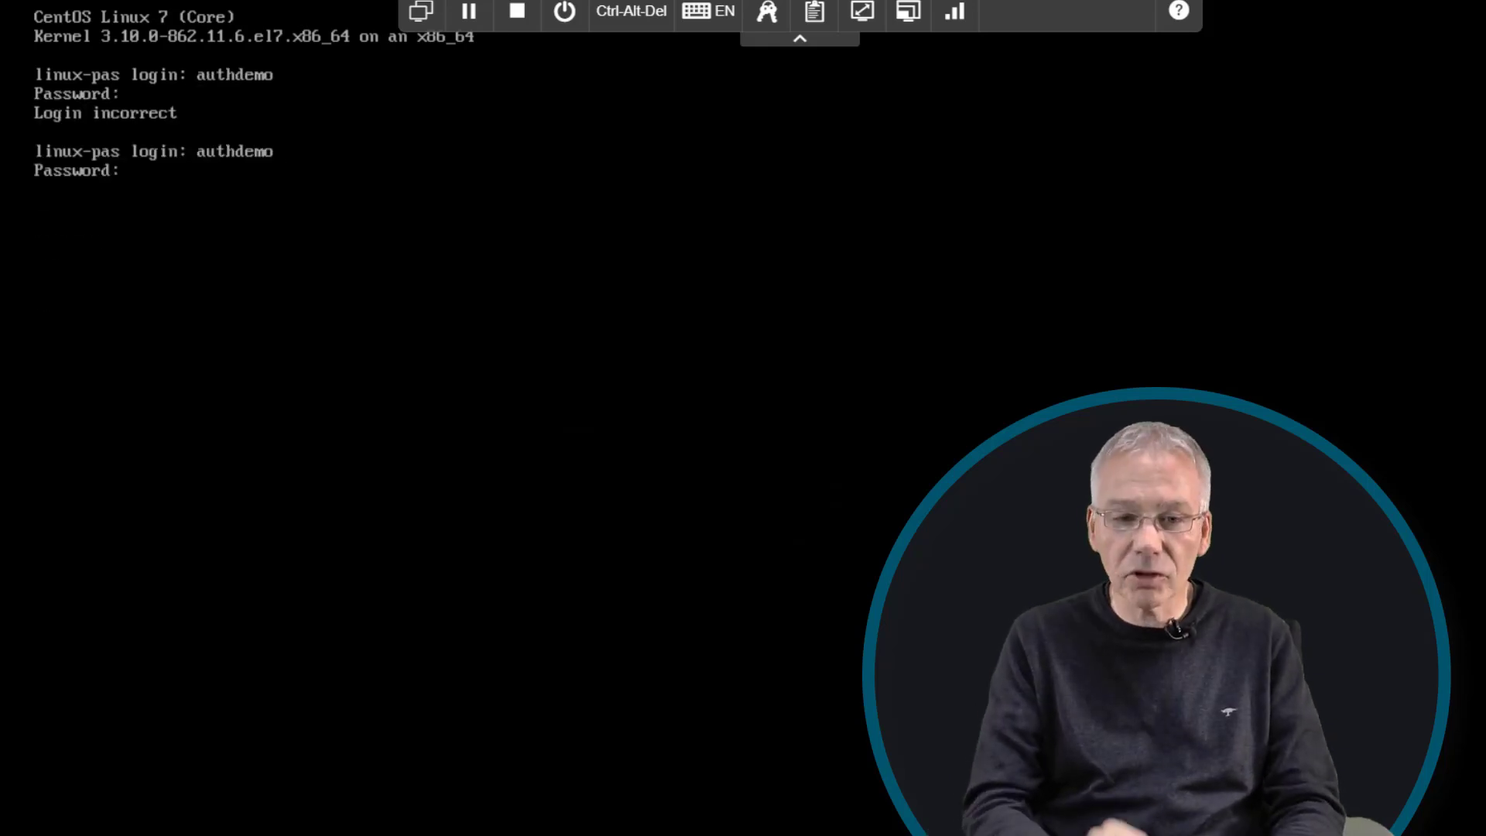
key("Return")
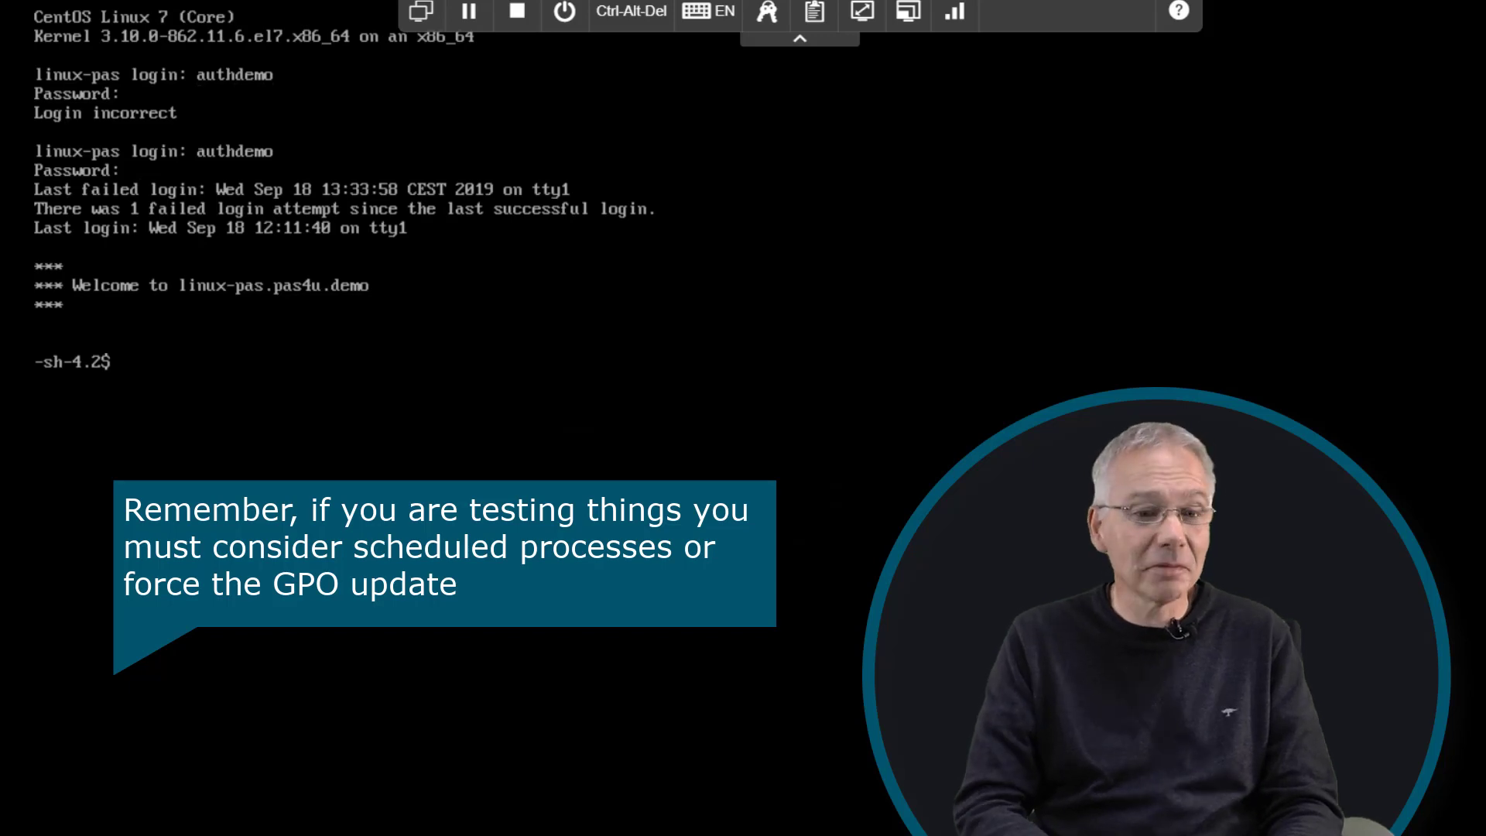
- Log out of authdemo, log in as root, and rerun /opt/quest/bin/vgptool apply
type("exit")
key("Return")
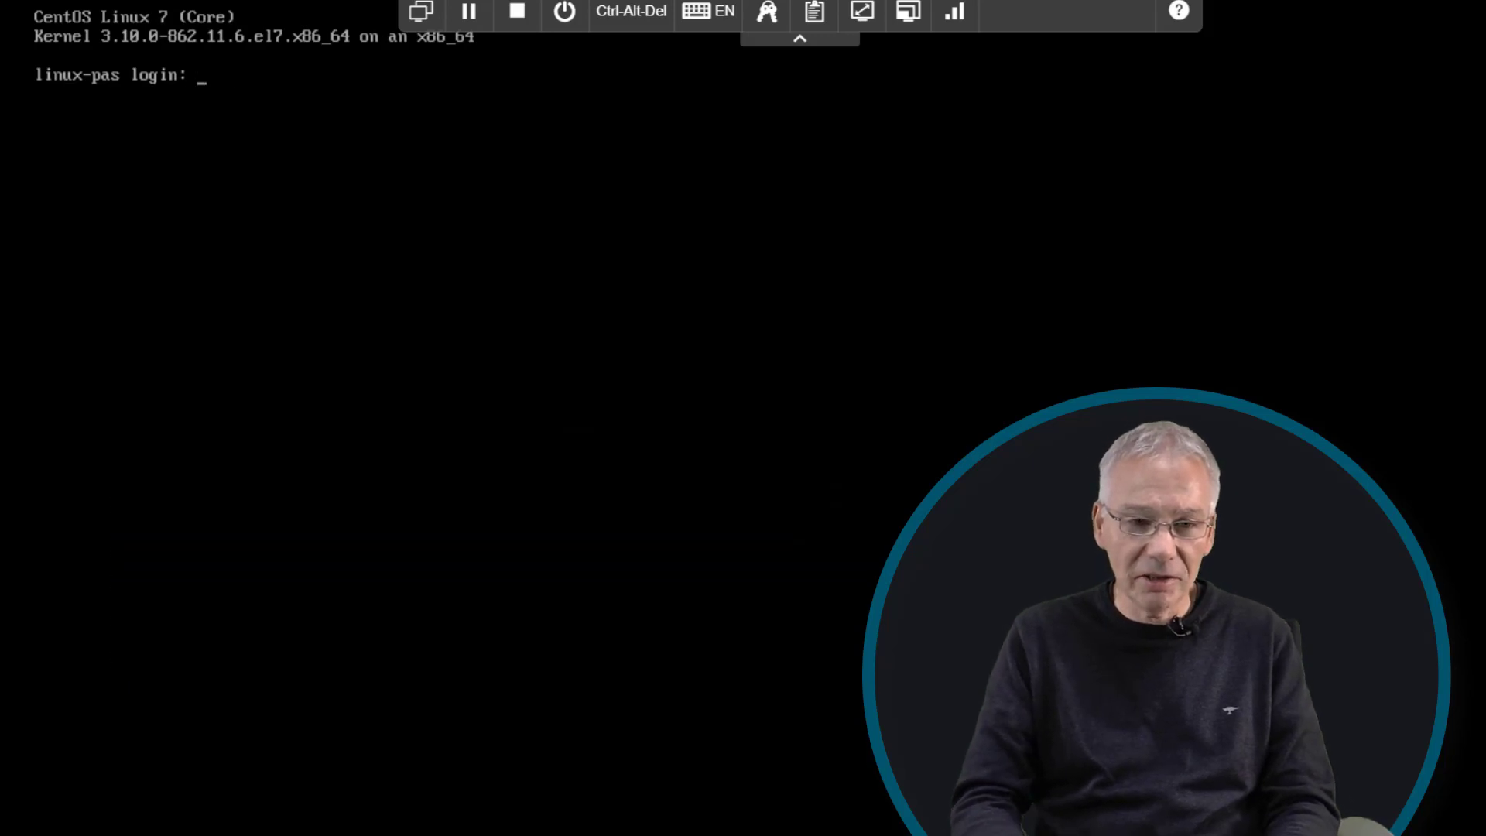
type("root")
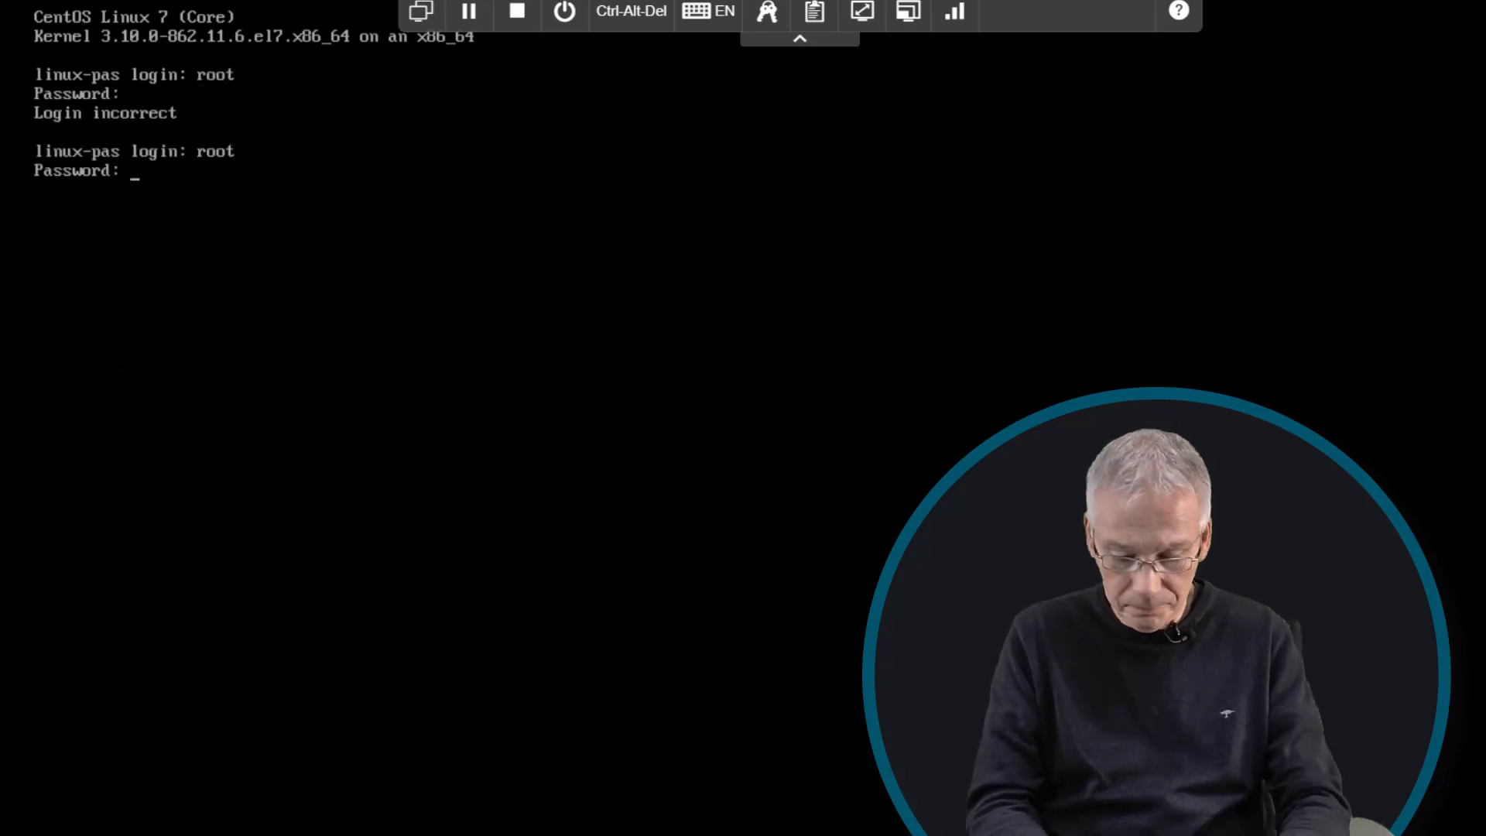
key("Return")
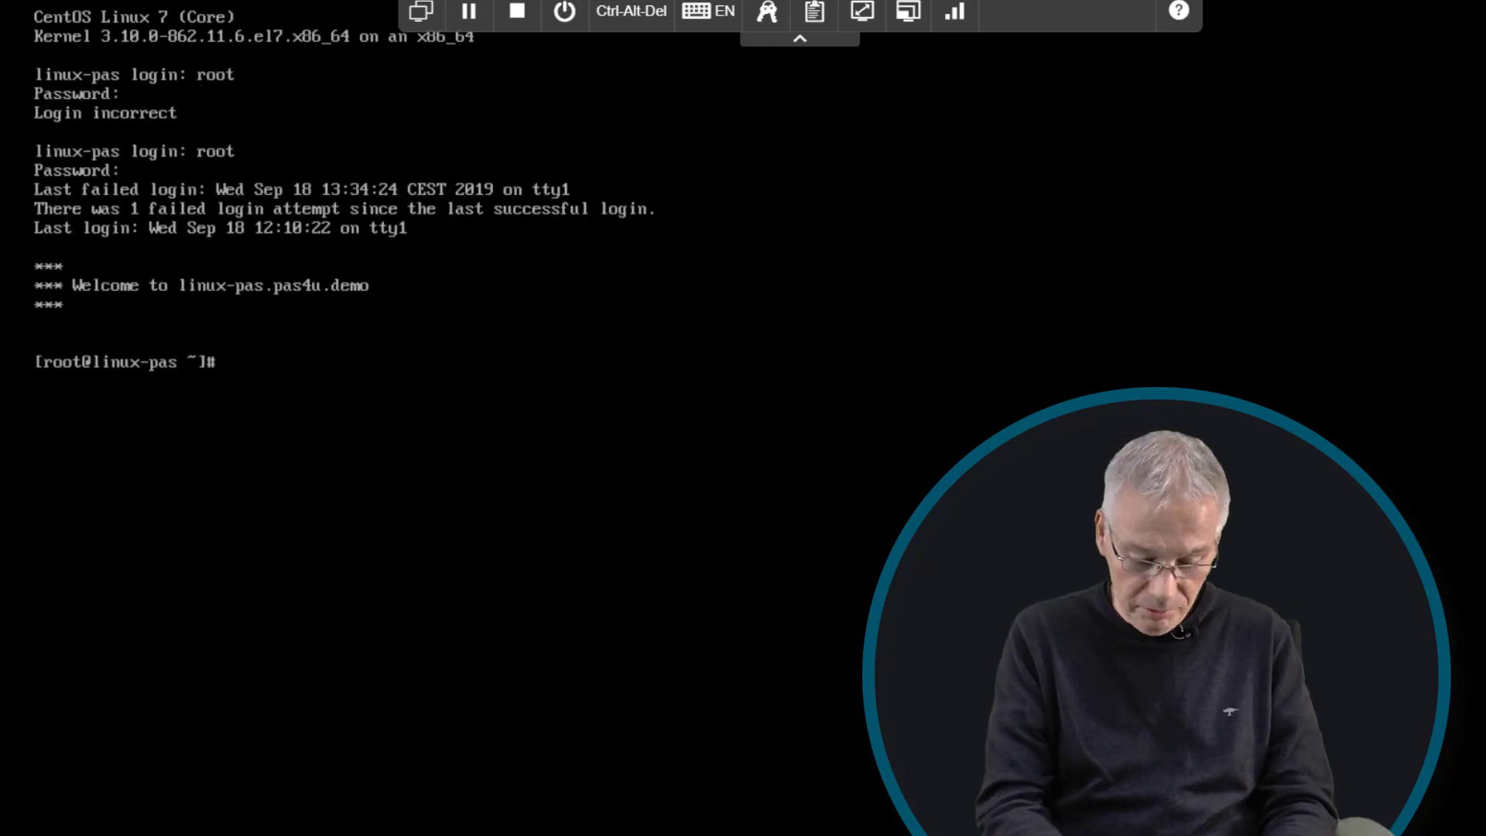
key("Up")
key("Up")
key("Down")
key("Return")
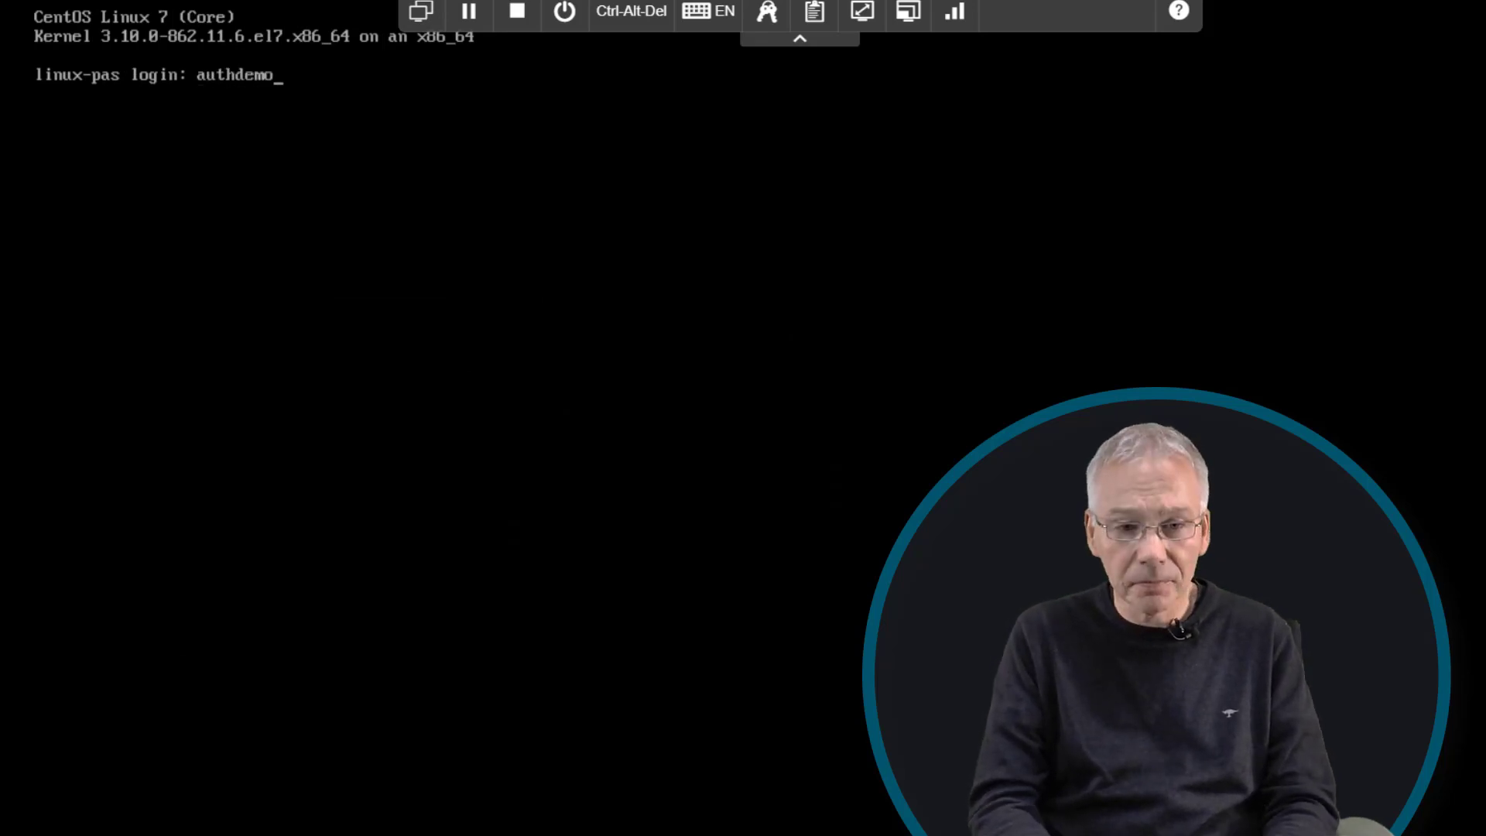
- Try logging in as authdemo twice, each attempt ending in Login incorrect
key("Return")
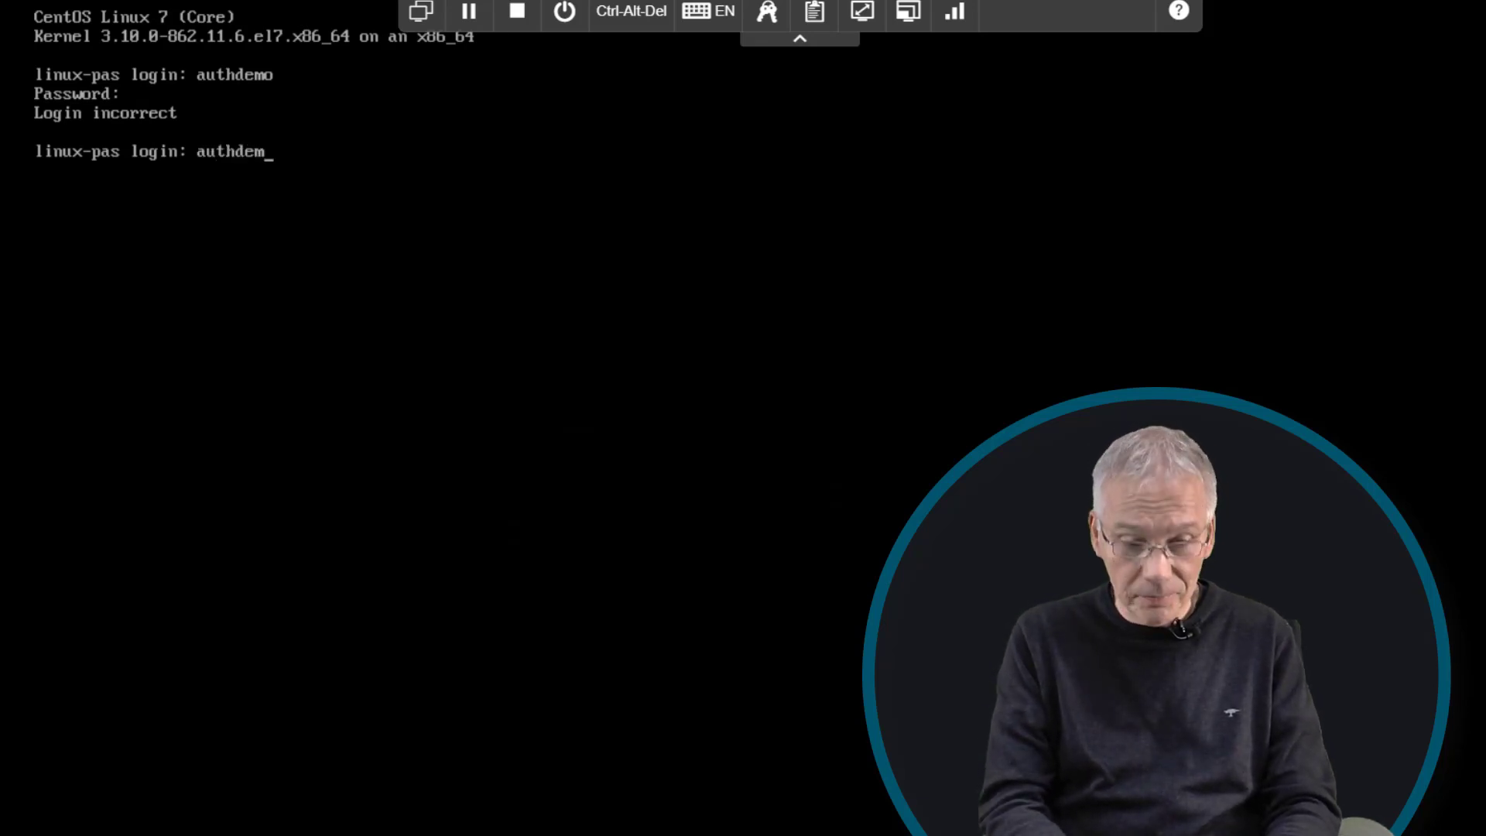
type("o")
key("Return")
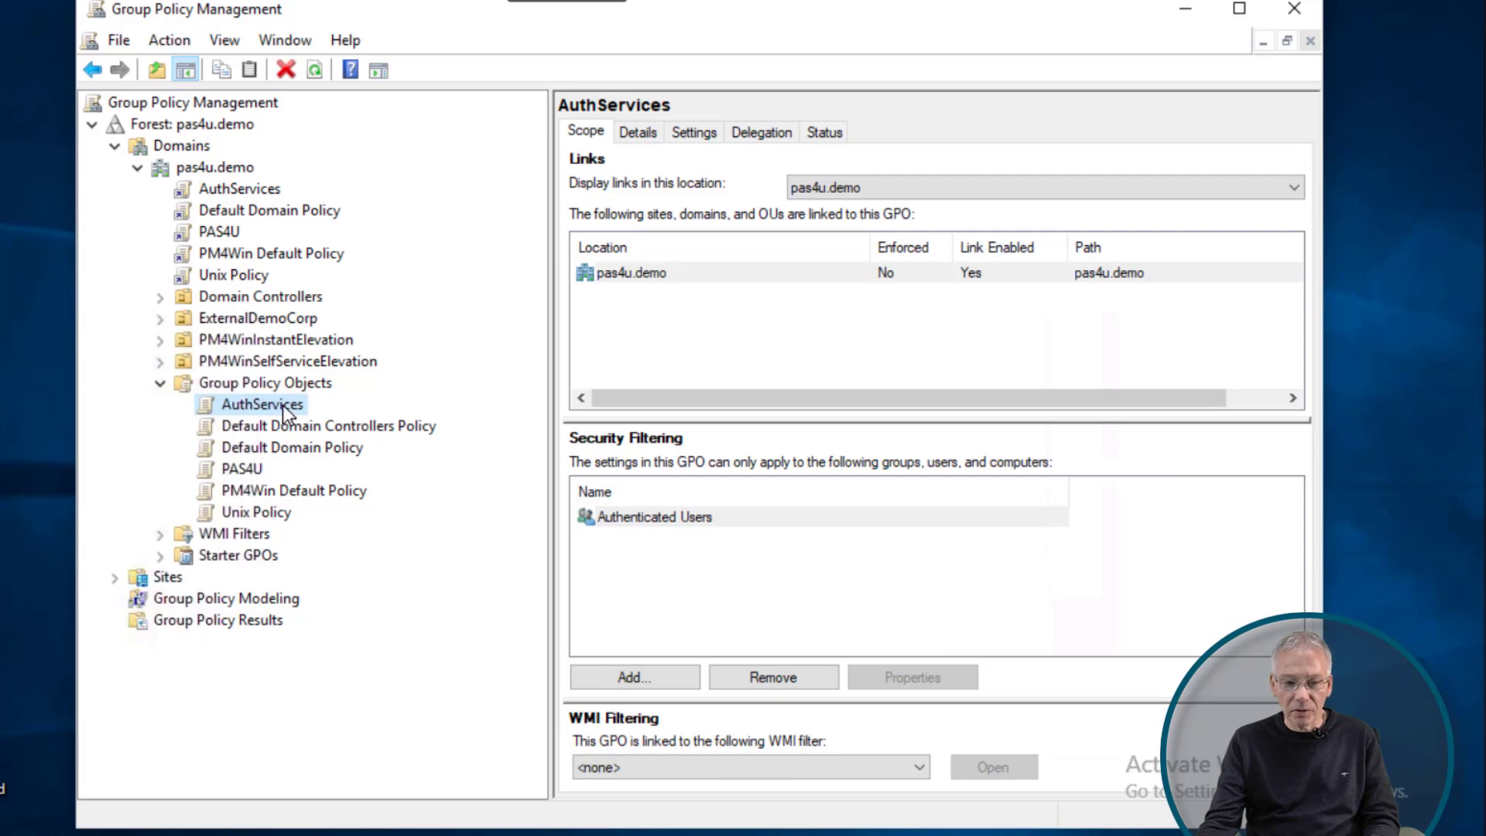
- Edit AuthServices and open Unix Settings > Authentication Services > Access Control > users.deny
right_click(281, 405)
left_click(381, 422)
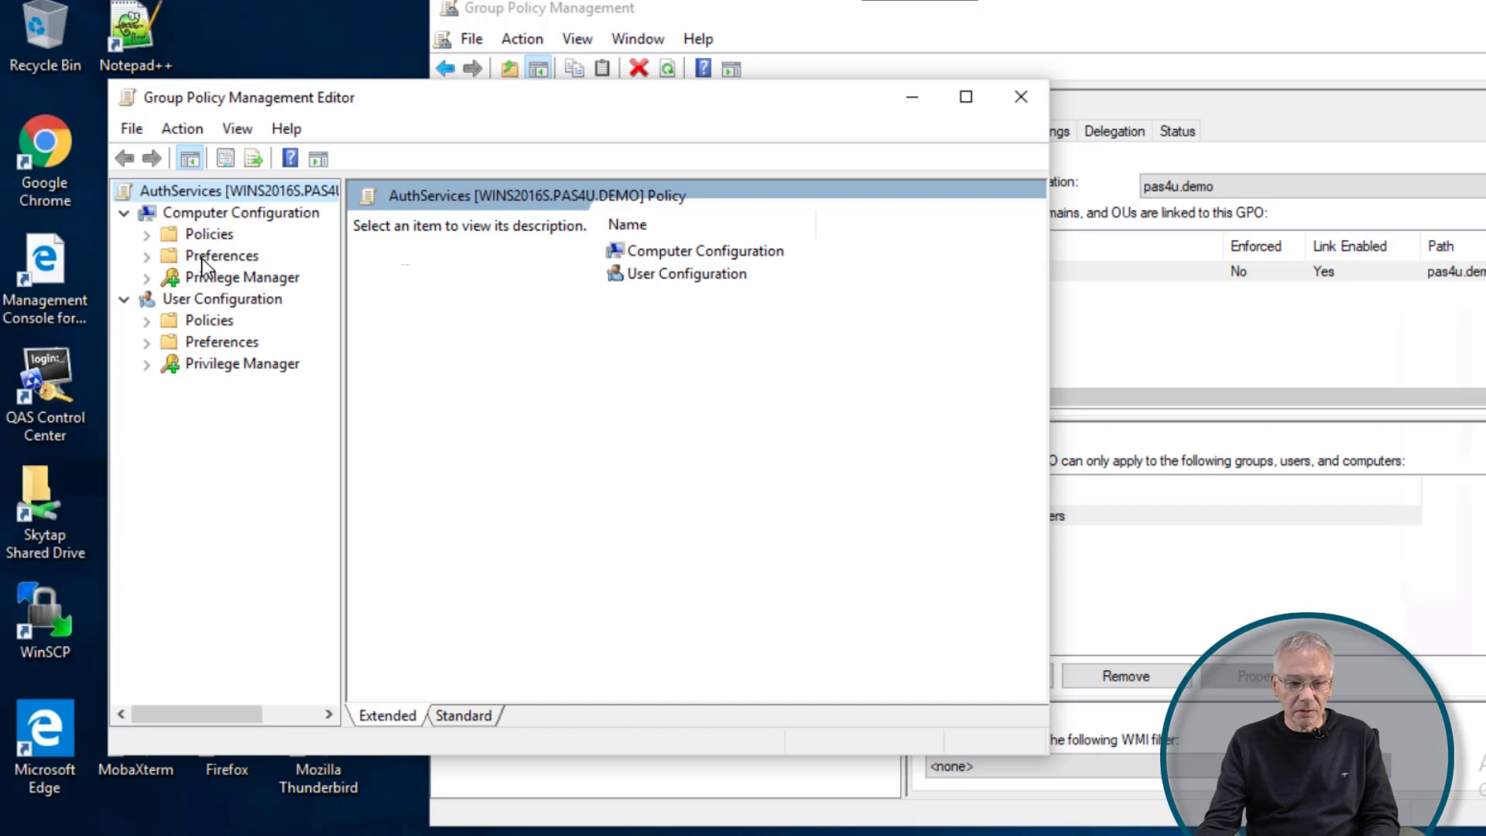
left_click(207, 236)
left_click(147, 234)
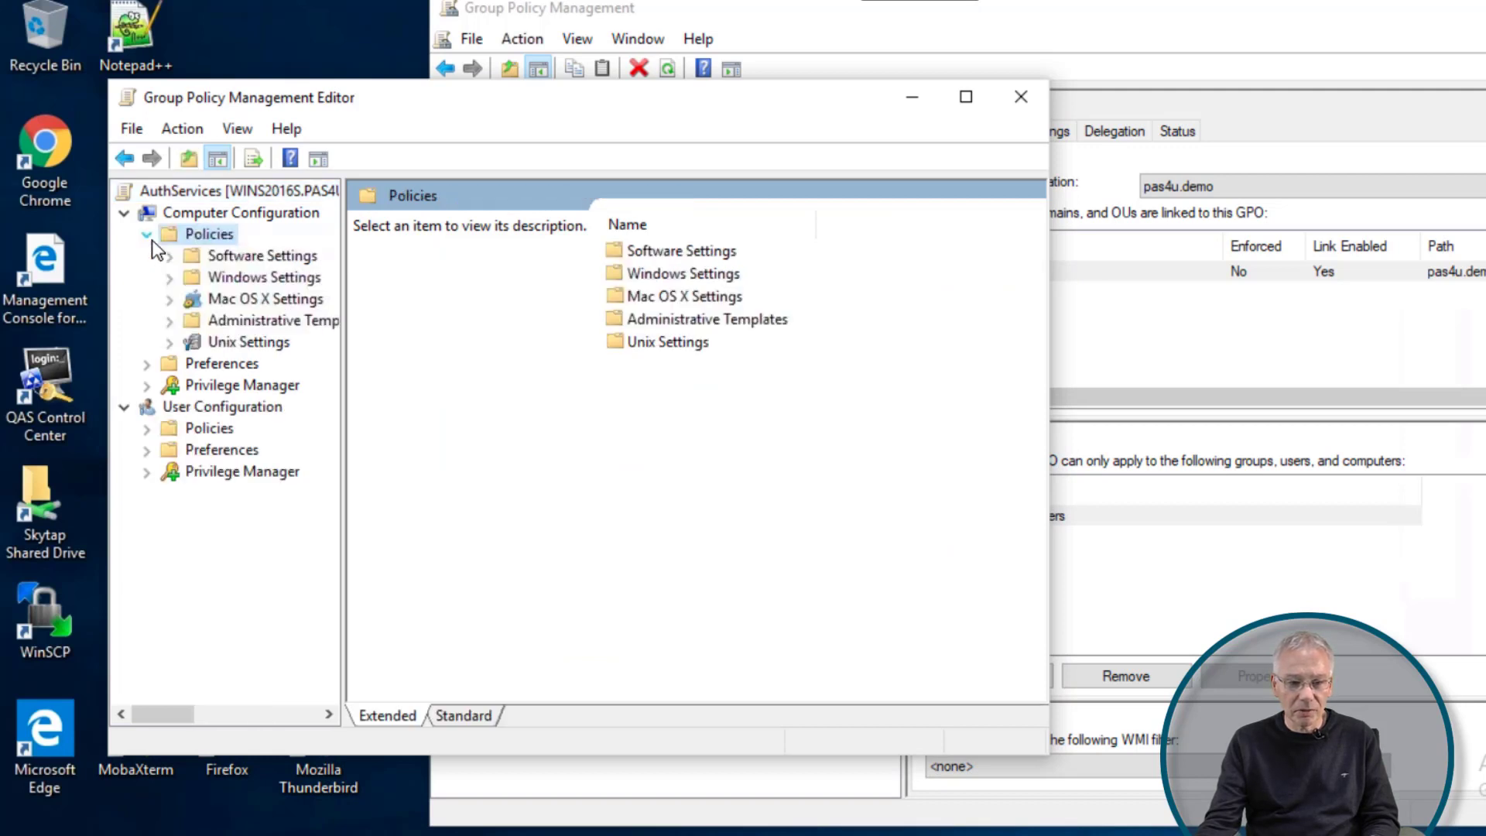
left_click(216, 345)
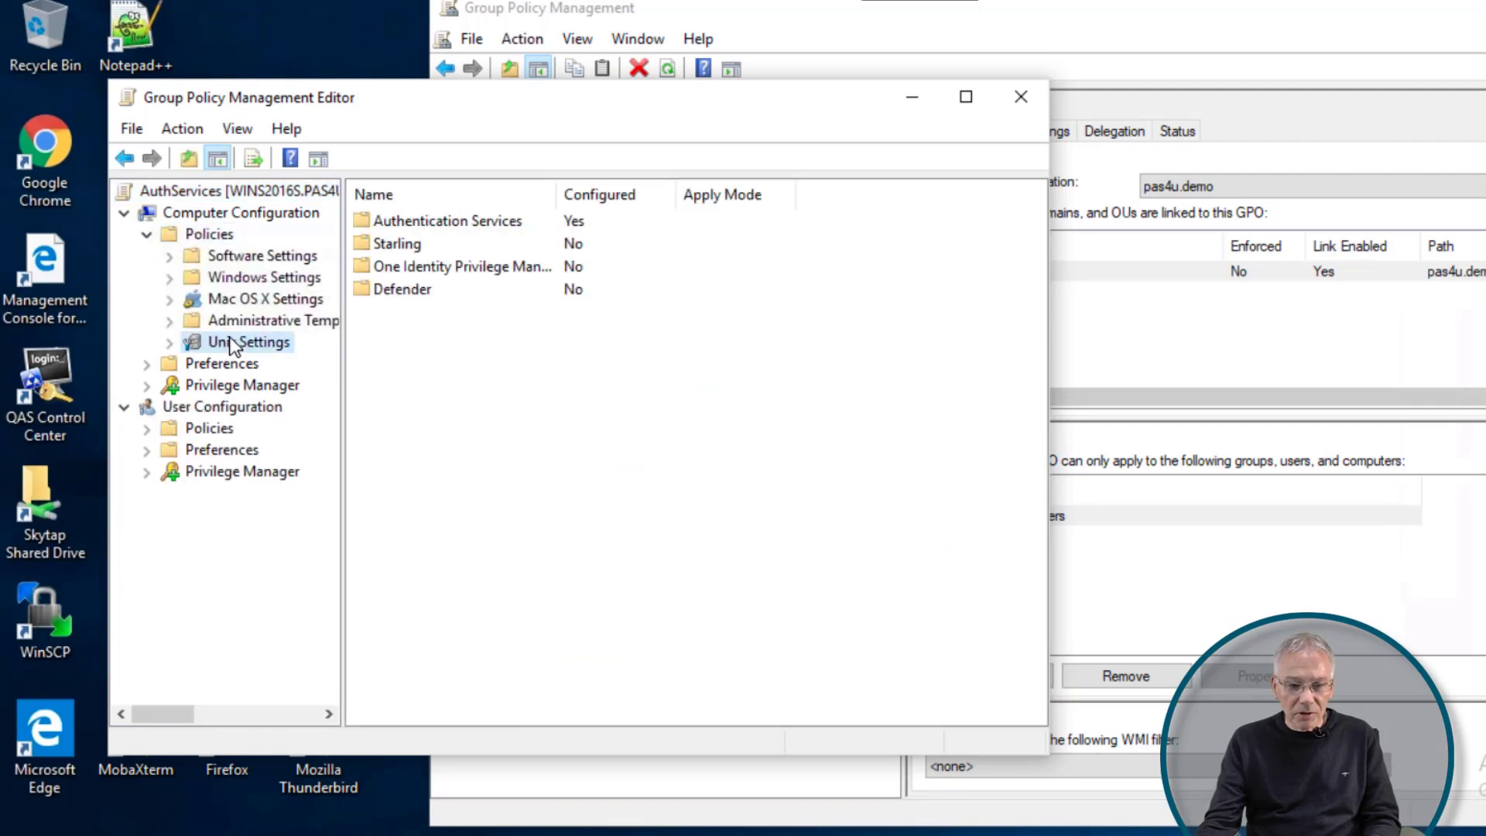
double_click(406, 221)
double_click(410, 242)
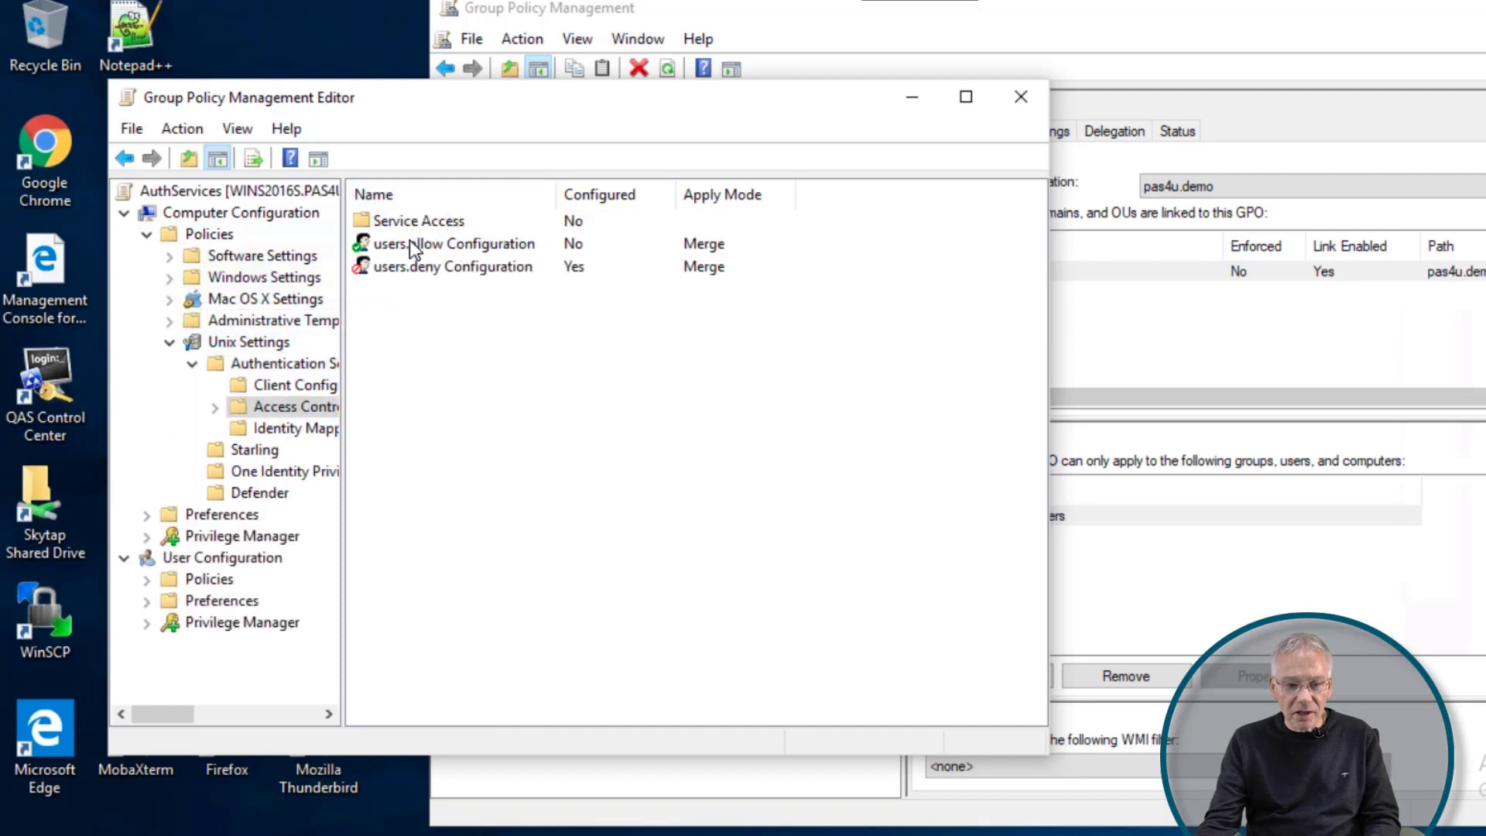
double_click(418, 267)
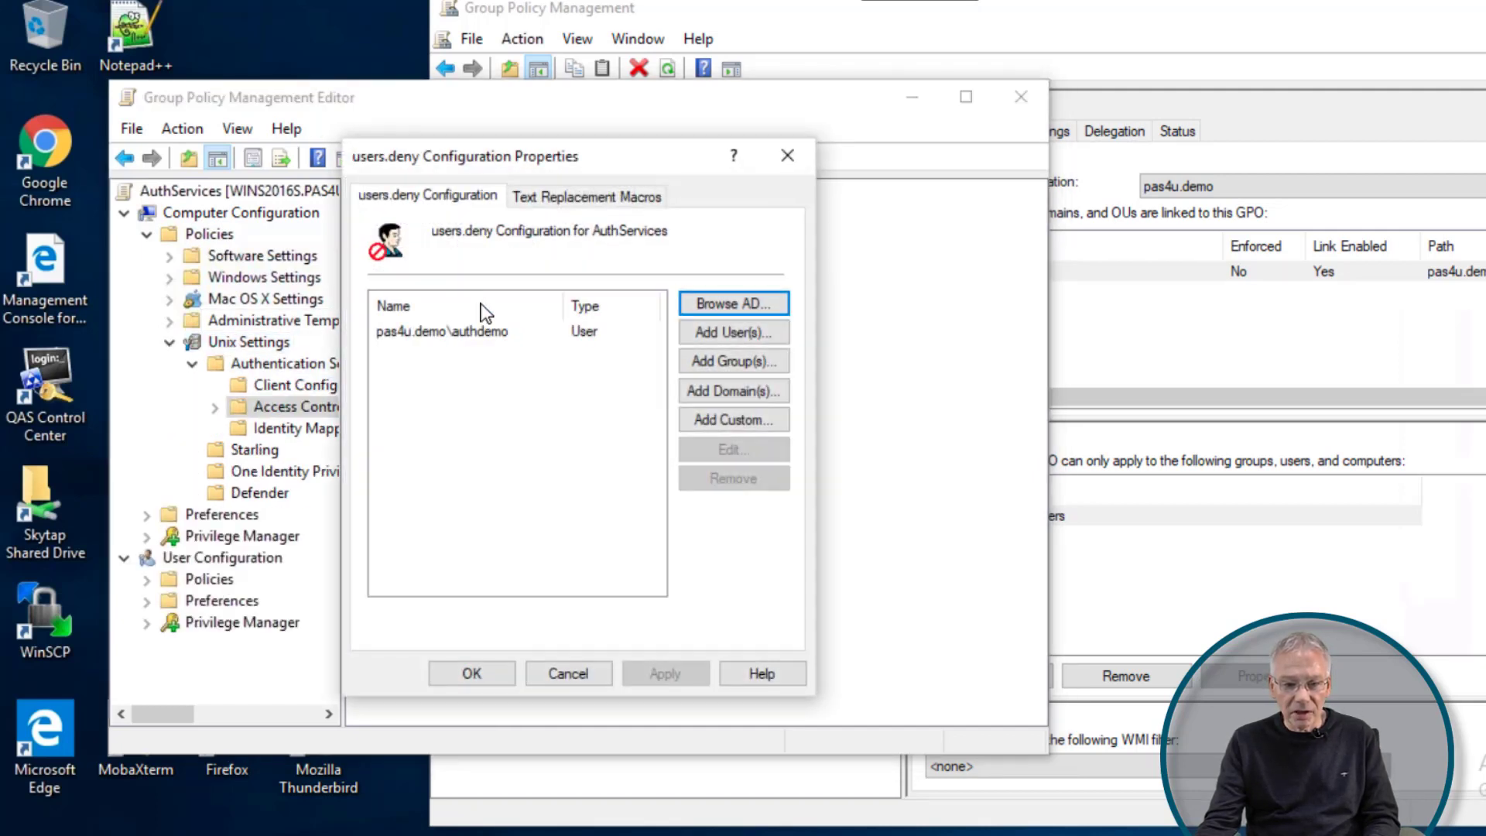
- Remove pas4u.demo\authdemo from the deny list, apply, and close the editor
left_click(489, 341)
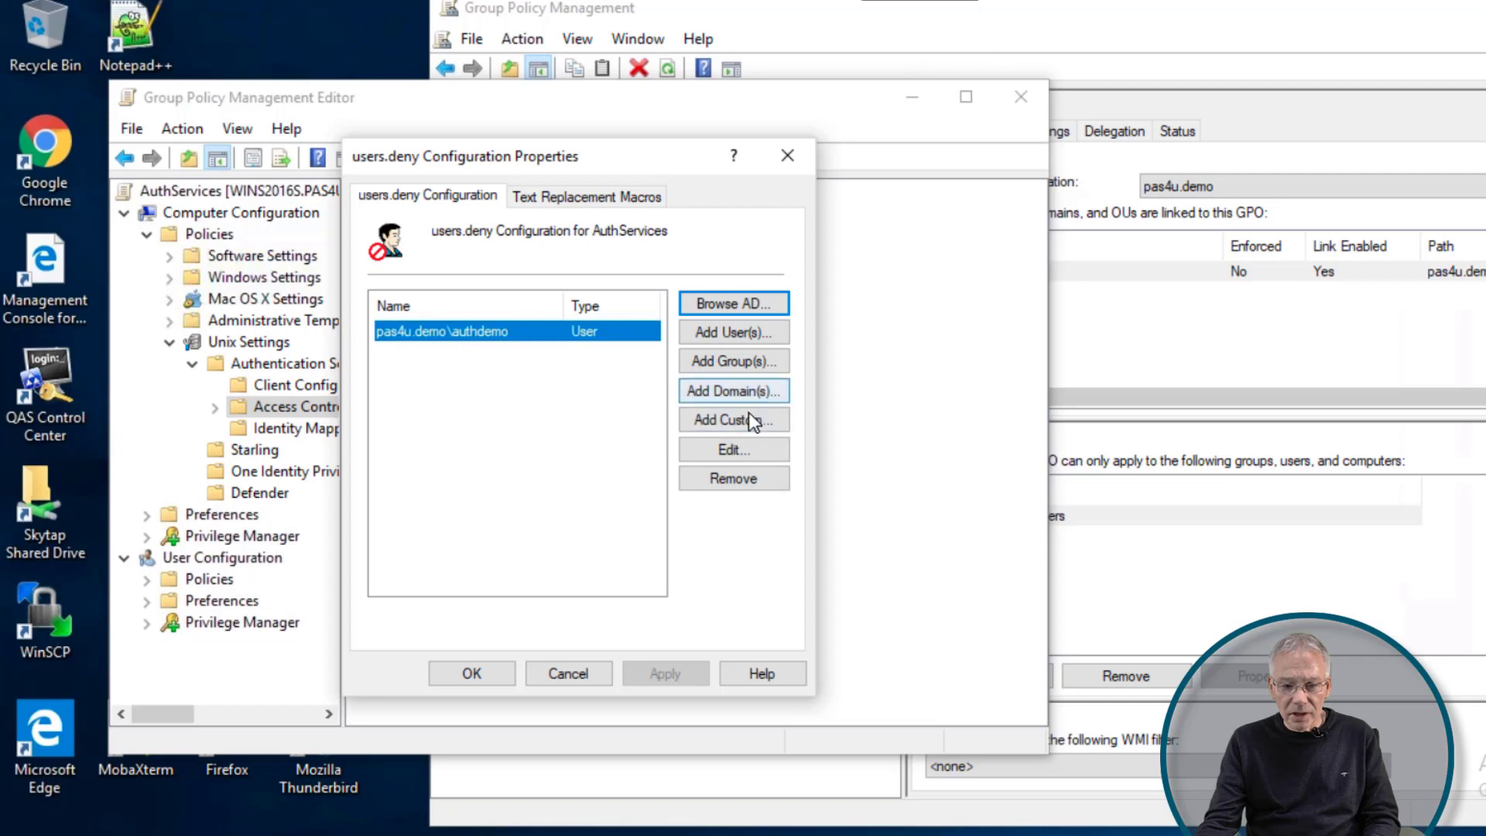
left_click(741, 479)
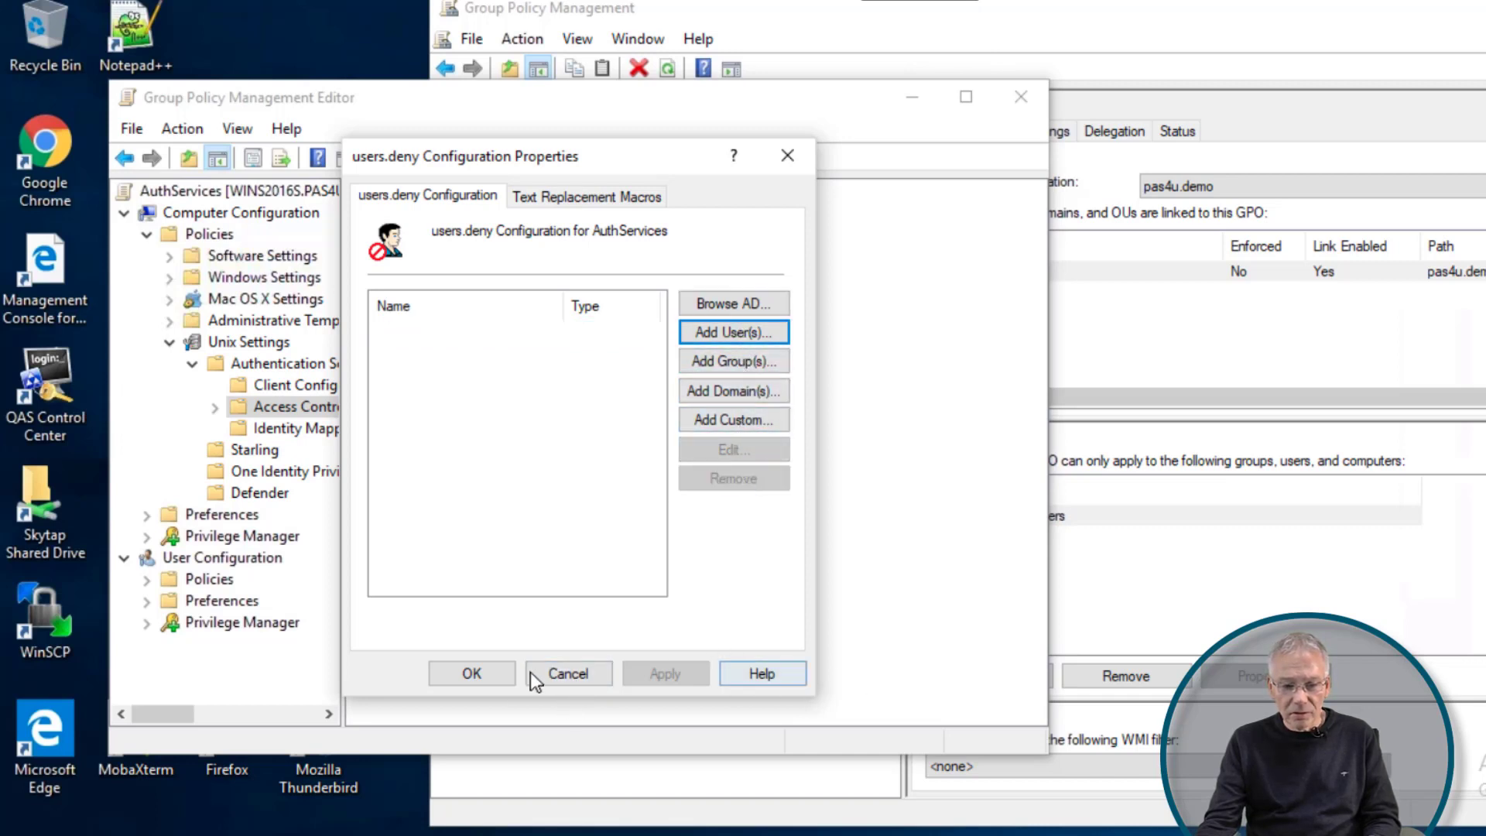
left_click(486, 672)
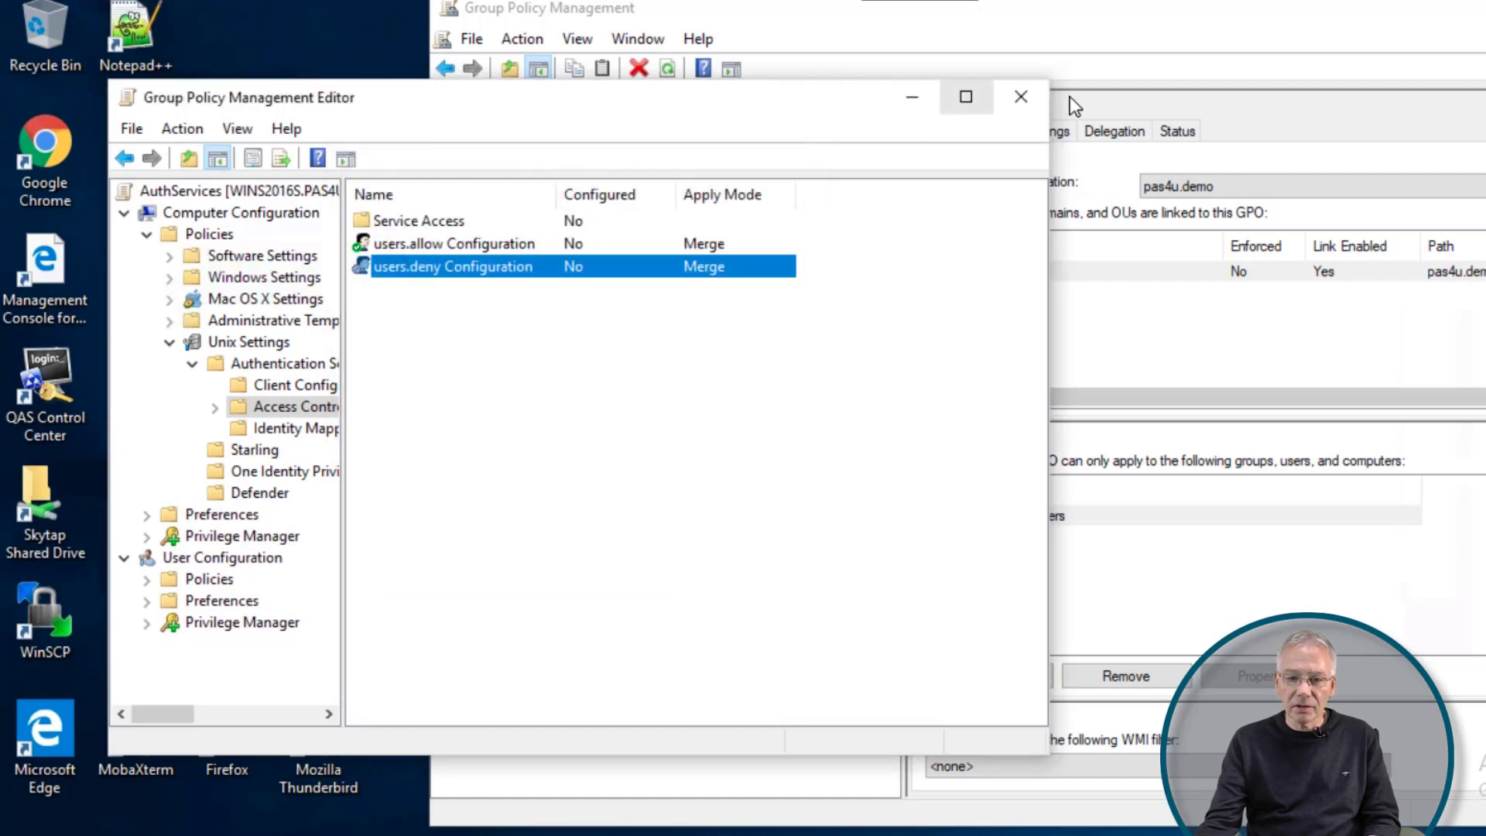
left_click(1018, 107)
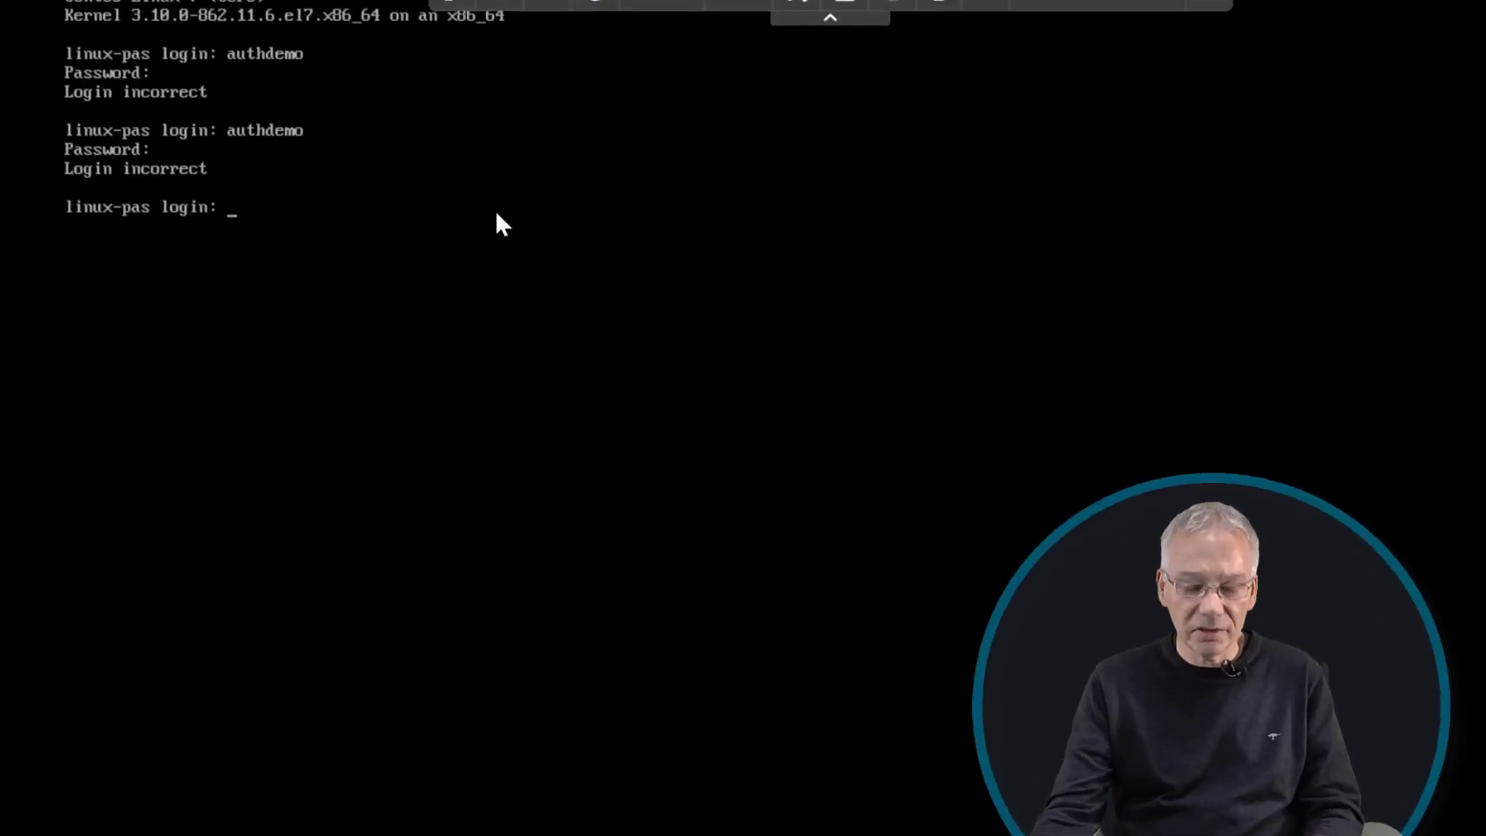
- Log in as root, rerun vgptool apply, then exit the root shell
type("root")
key("Return")
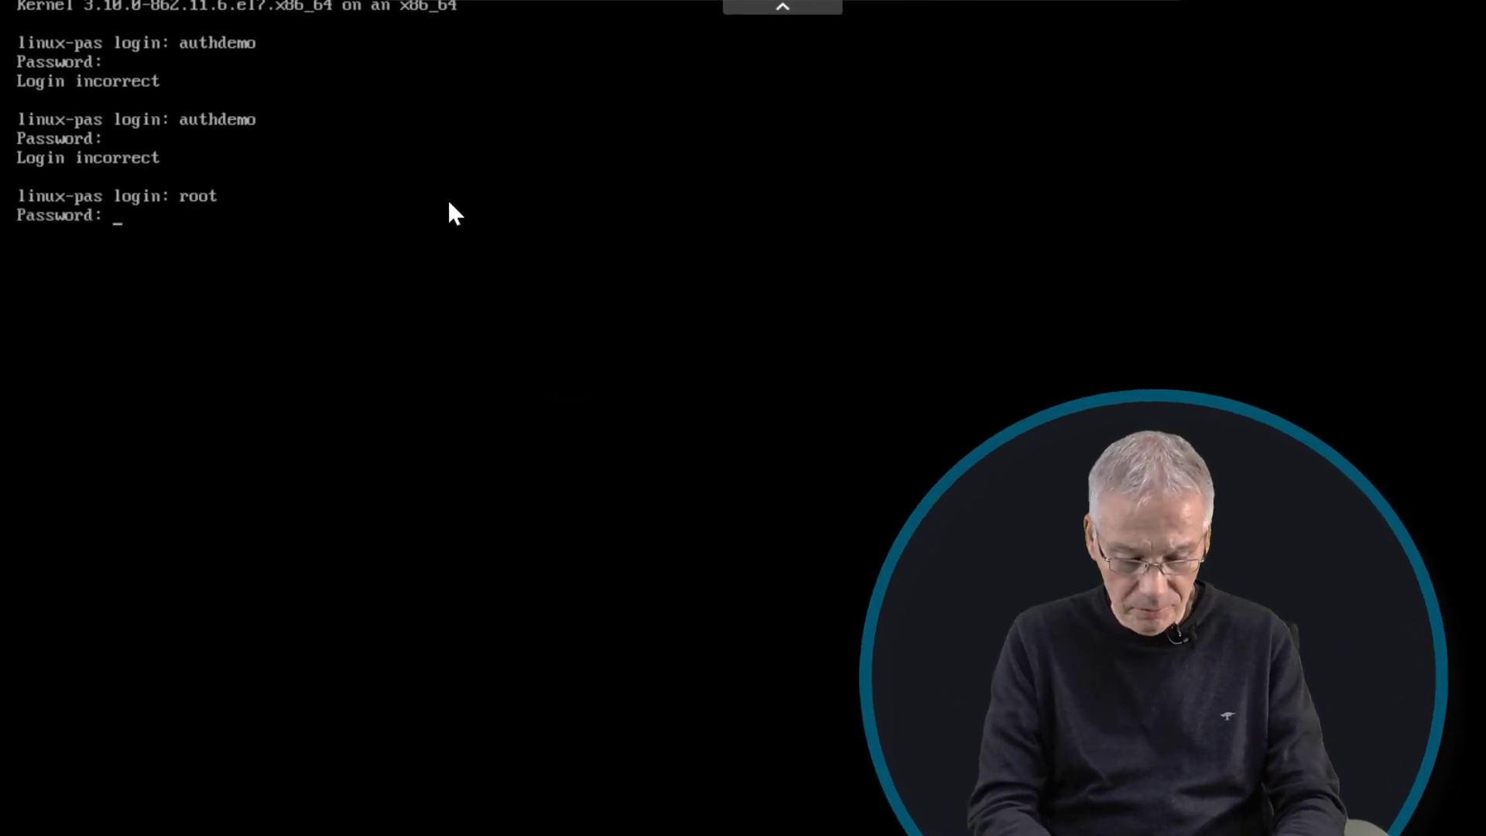
key("Return")
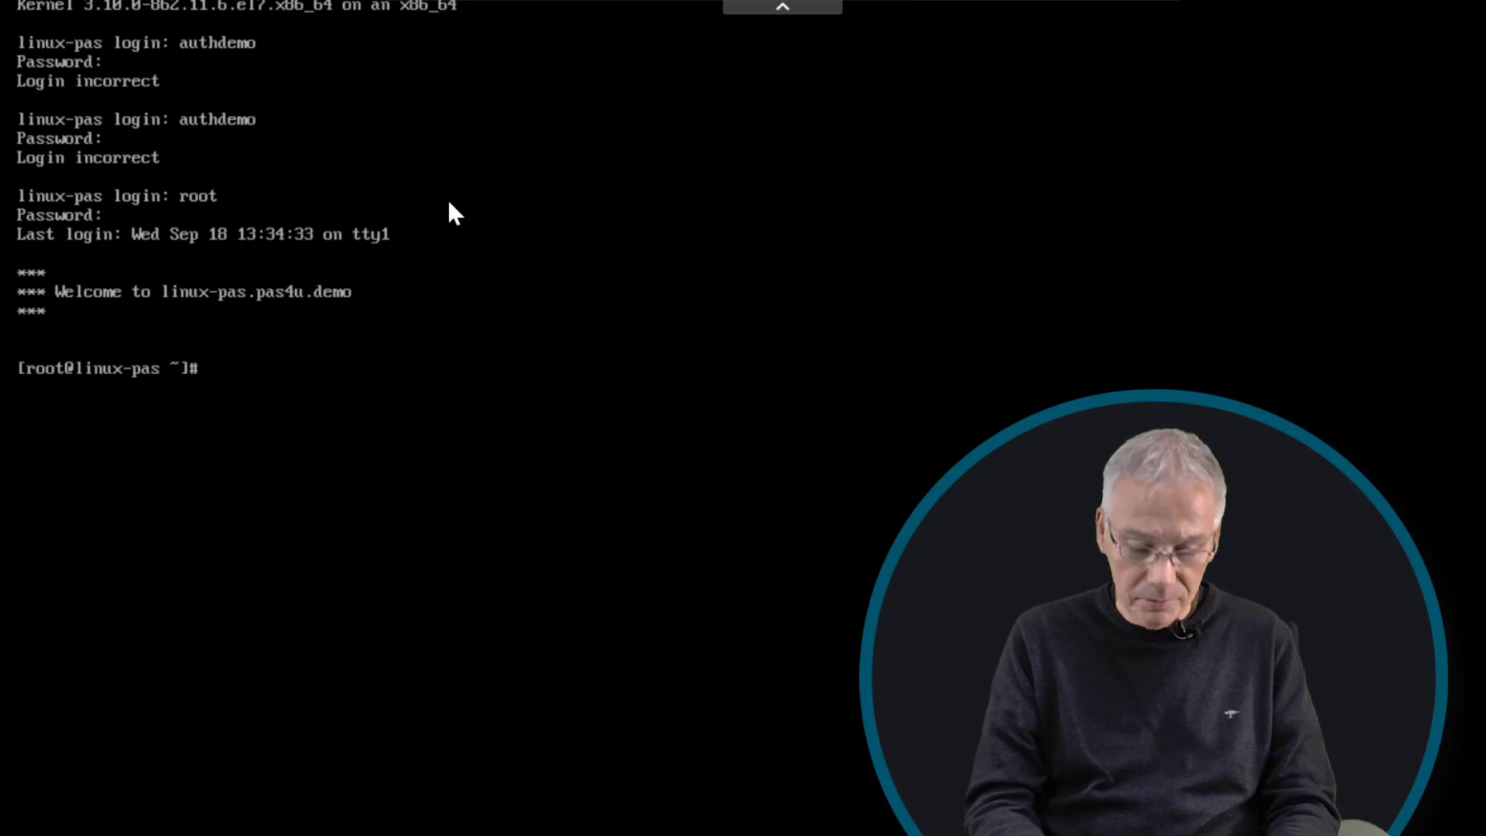
type("exit")
key("Up")
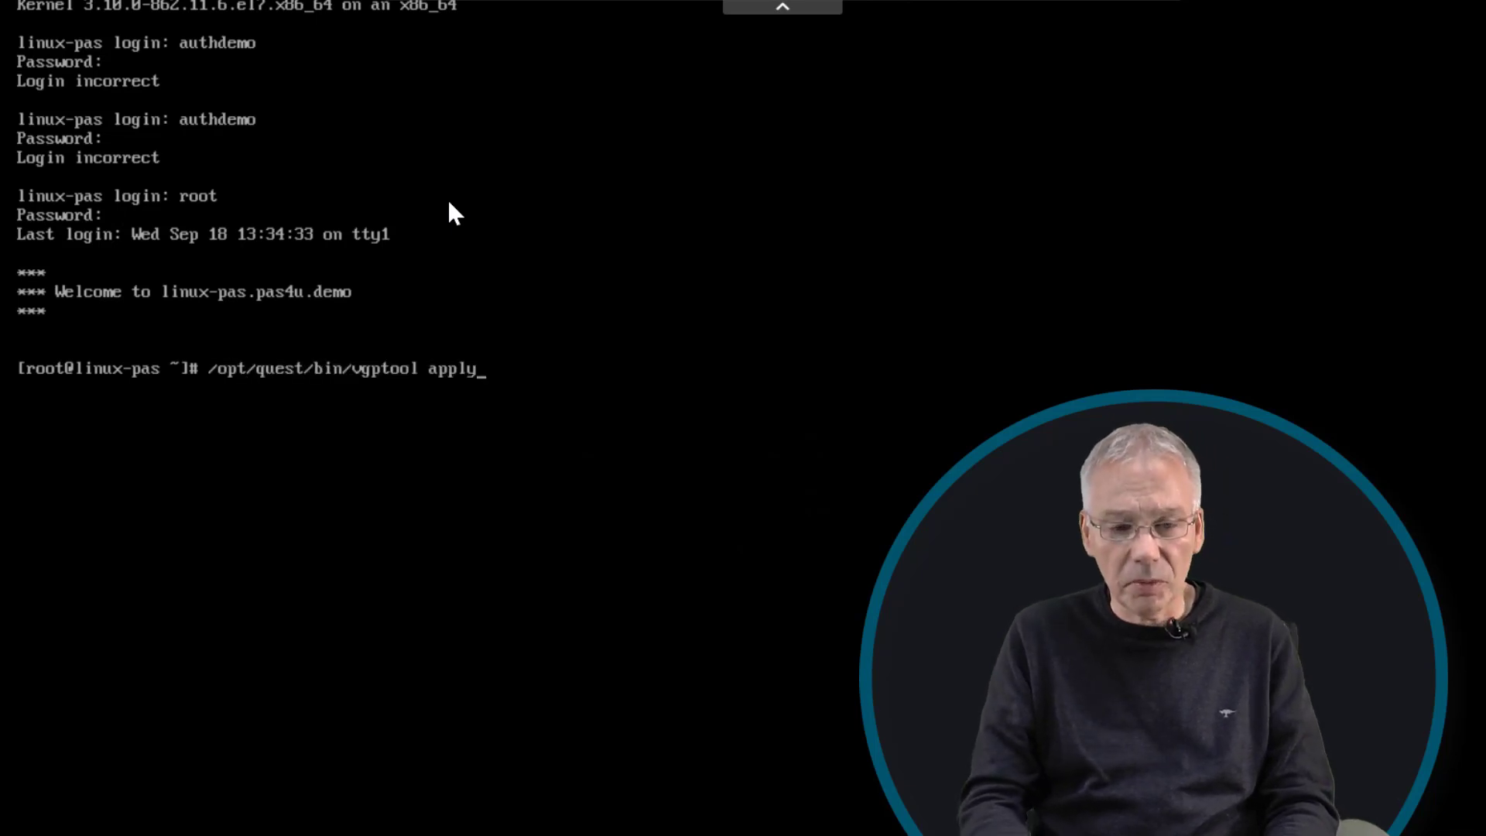
key("Return")
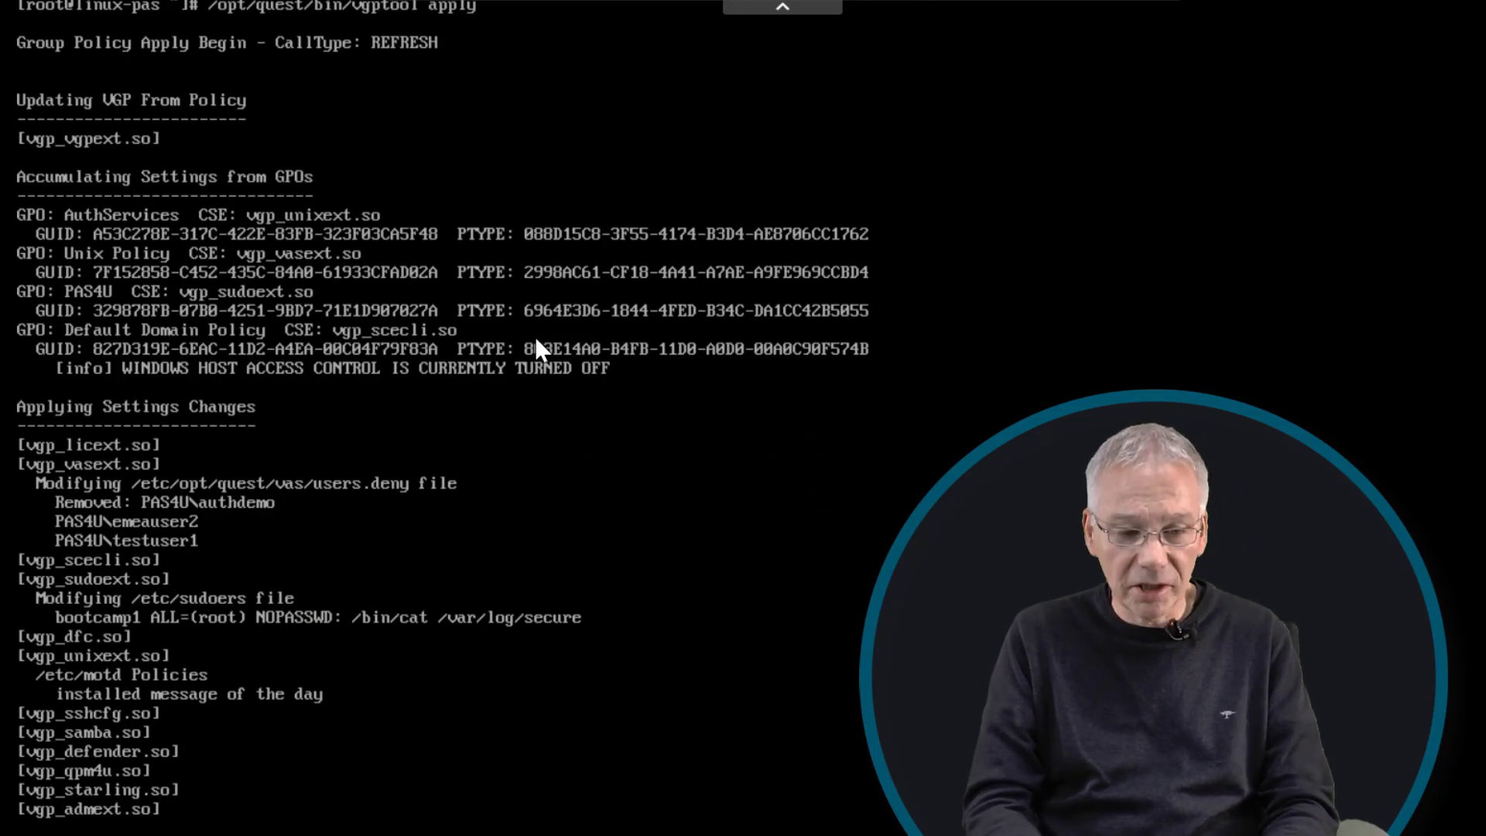
type("exizt")
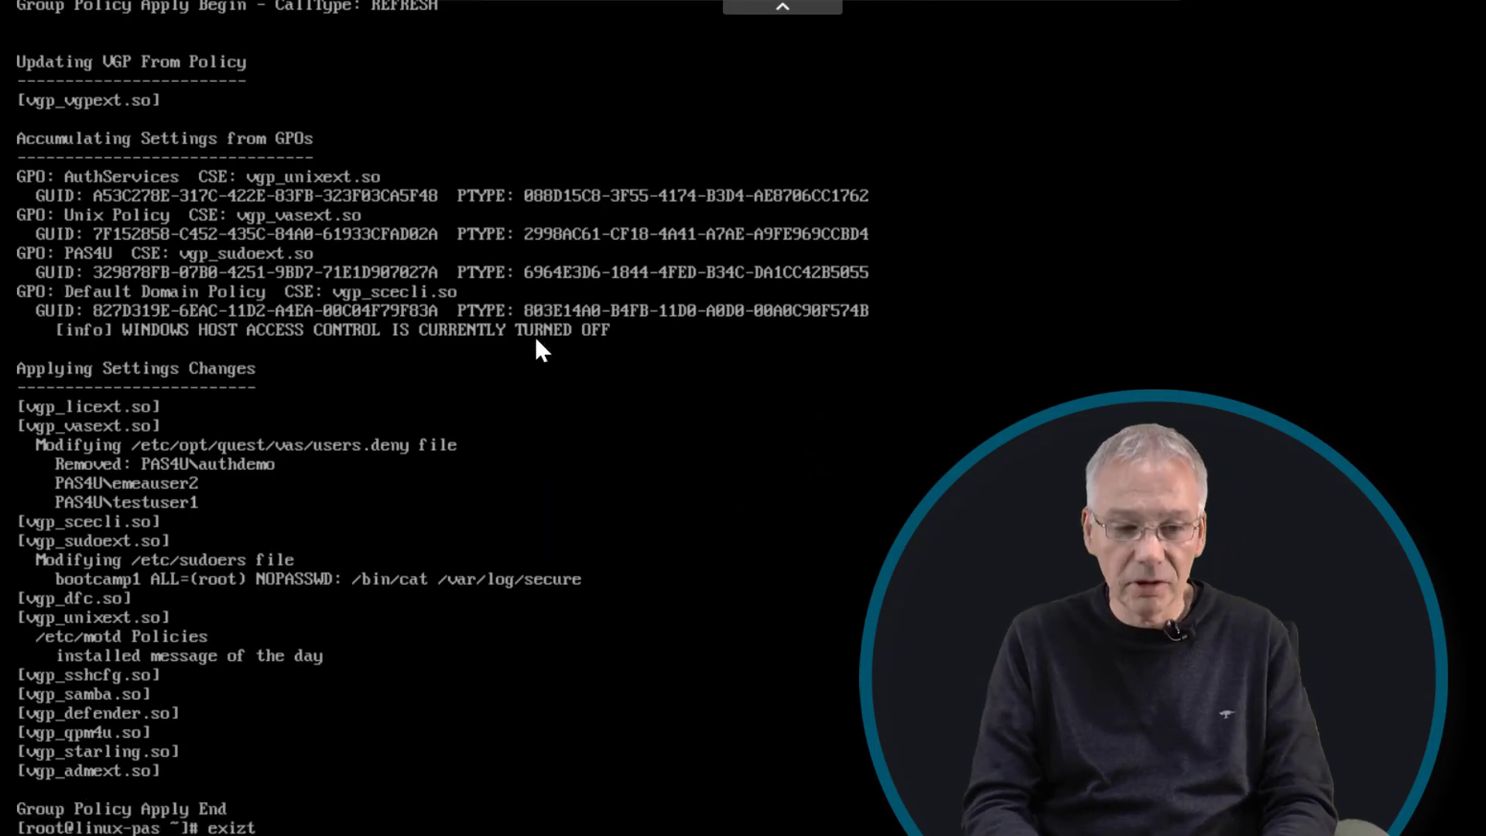
key("Return")
- Log in to the console as authdemo with its password
type("authdemo")
key("Return")
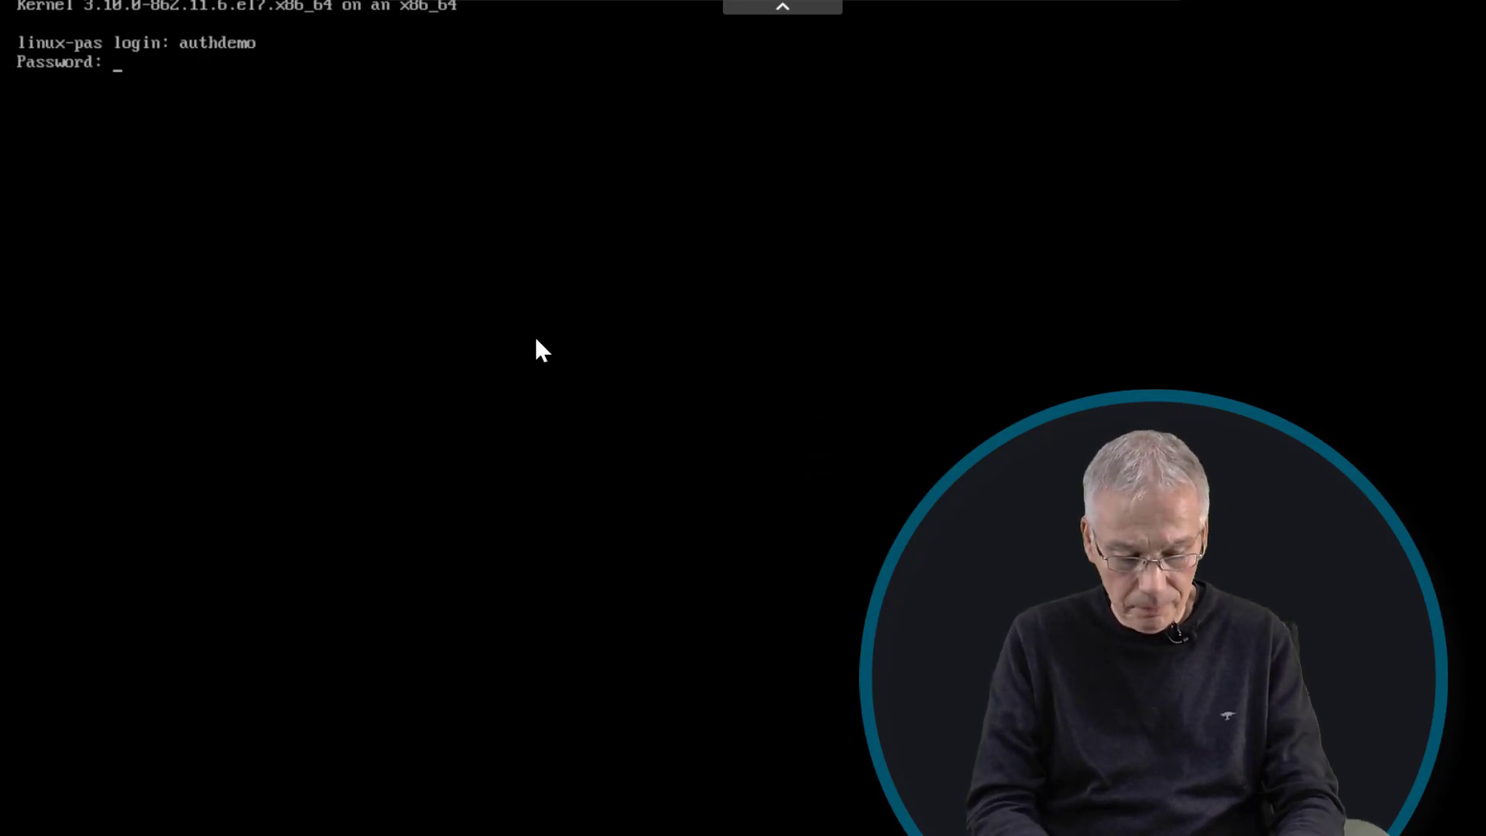
key("Return")
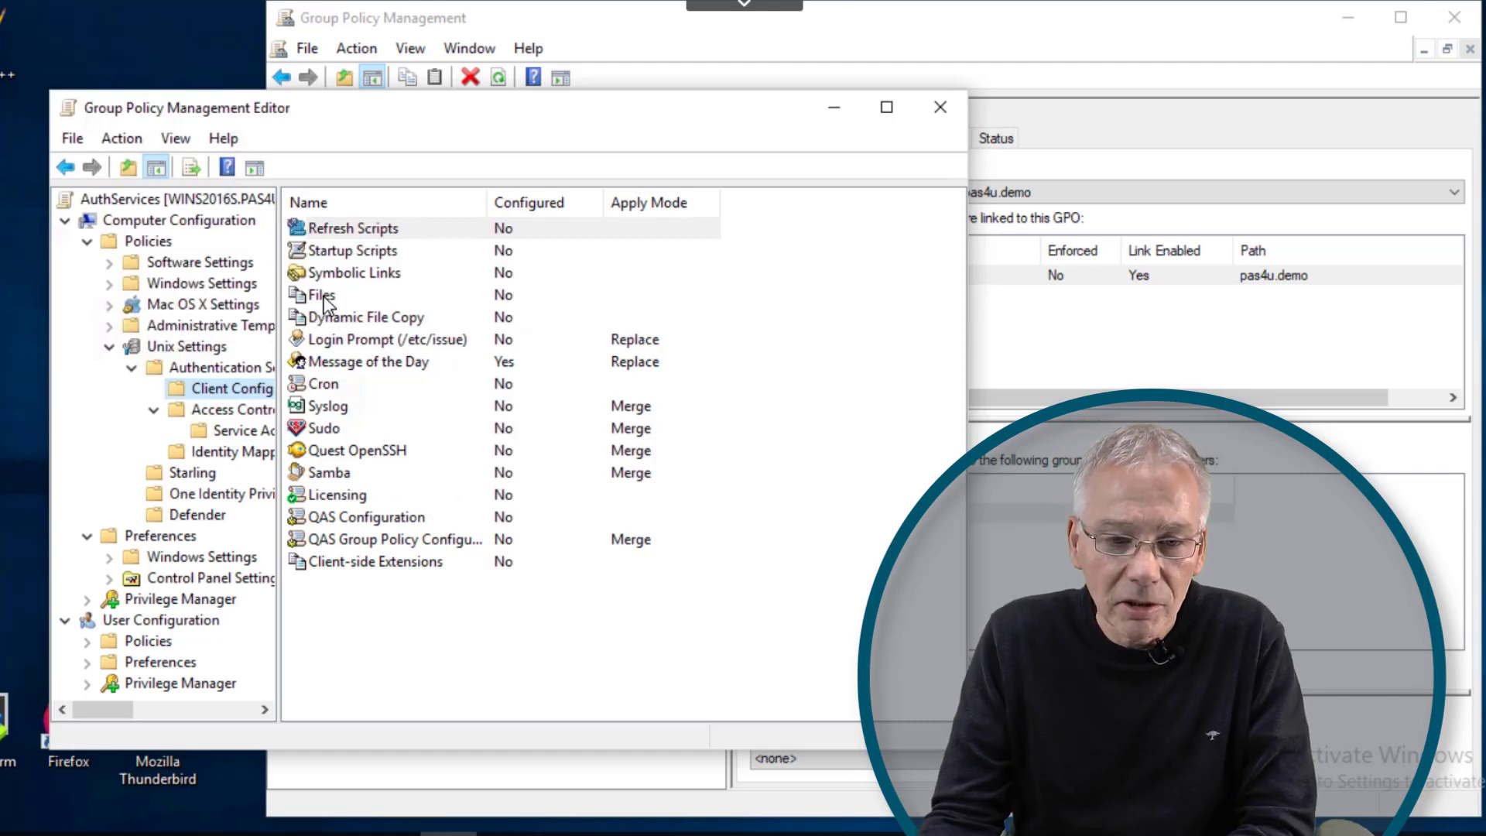
- Inspect Startup Scripts and Refresh Scripts properties without changes, then select the Sudo item
double_click(353, 253)
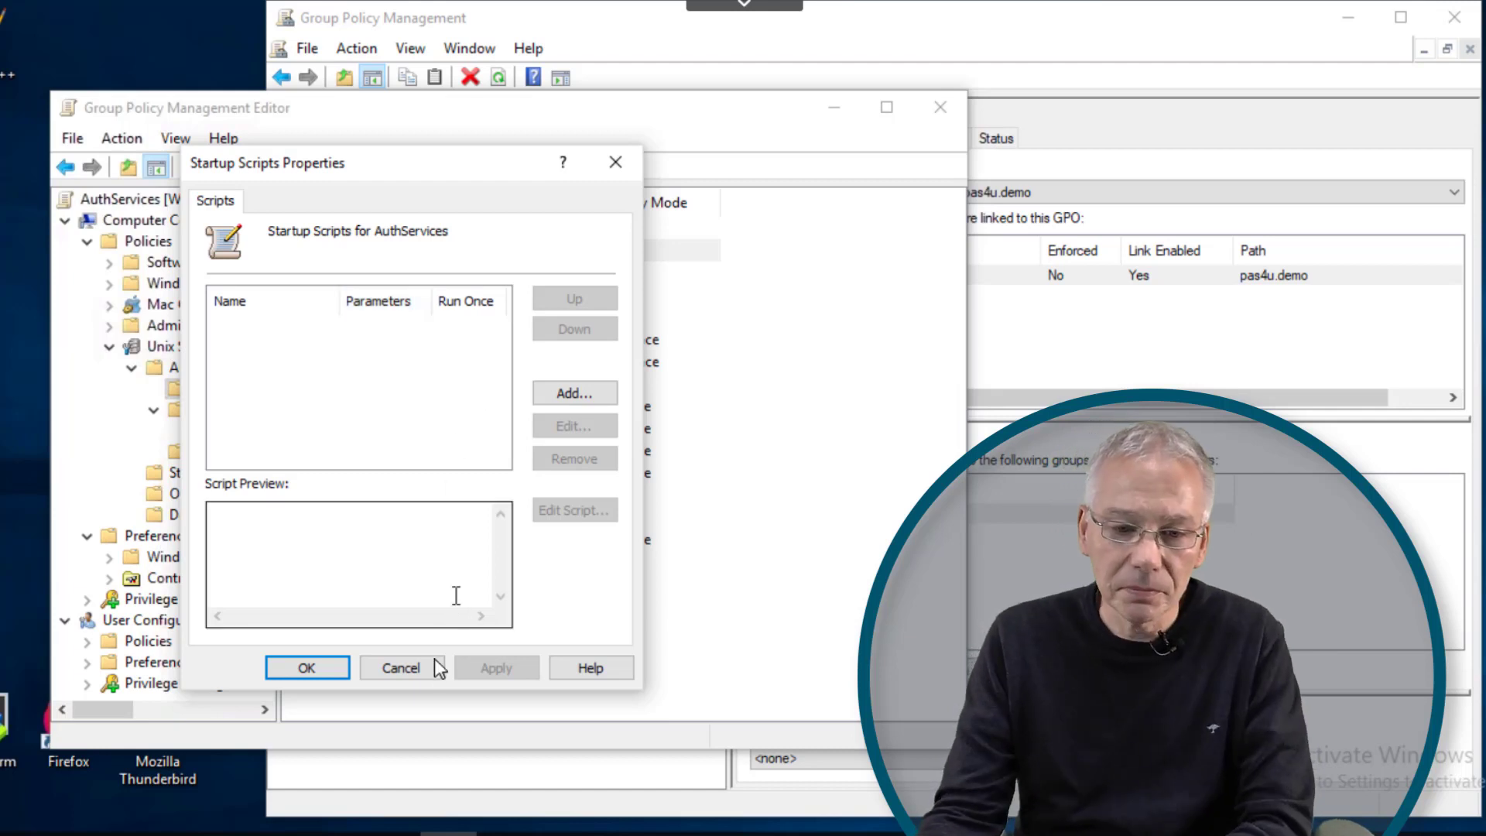
left_click(400, 667)
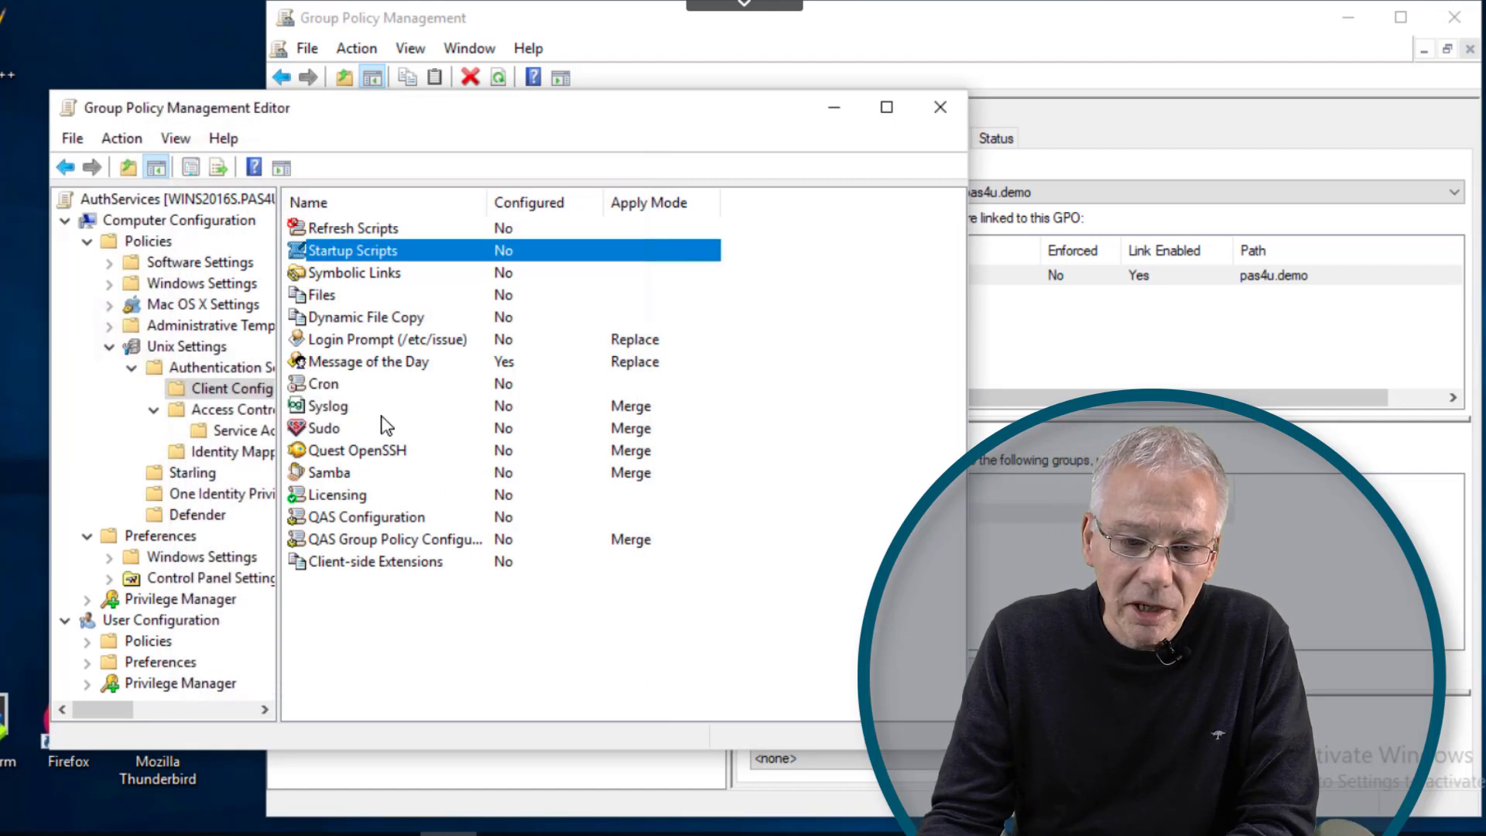
double_click(374, 232)
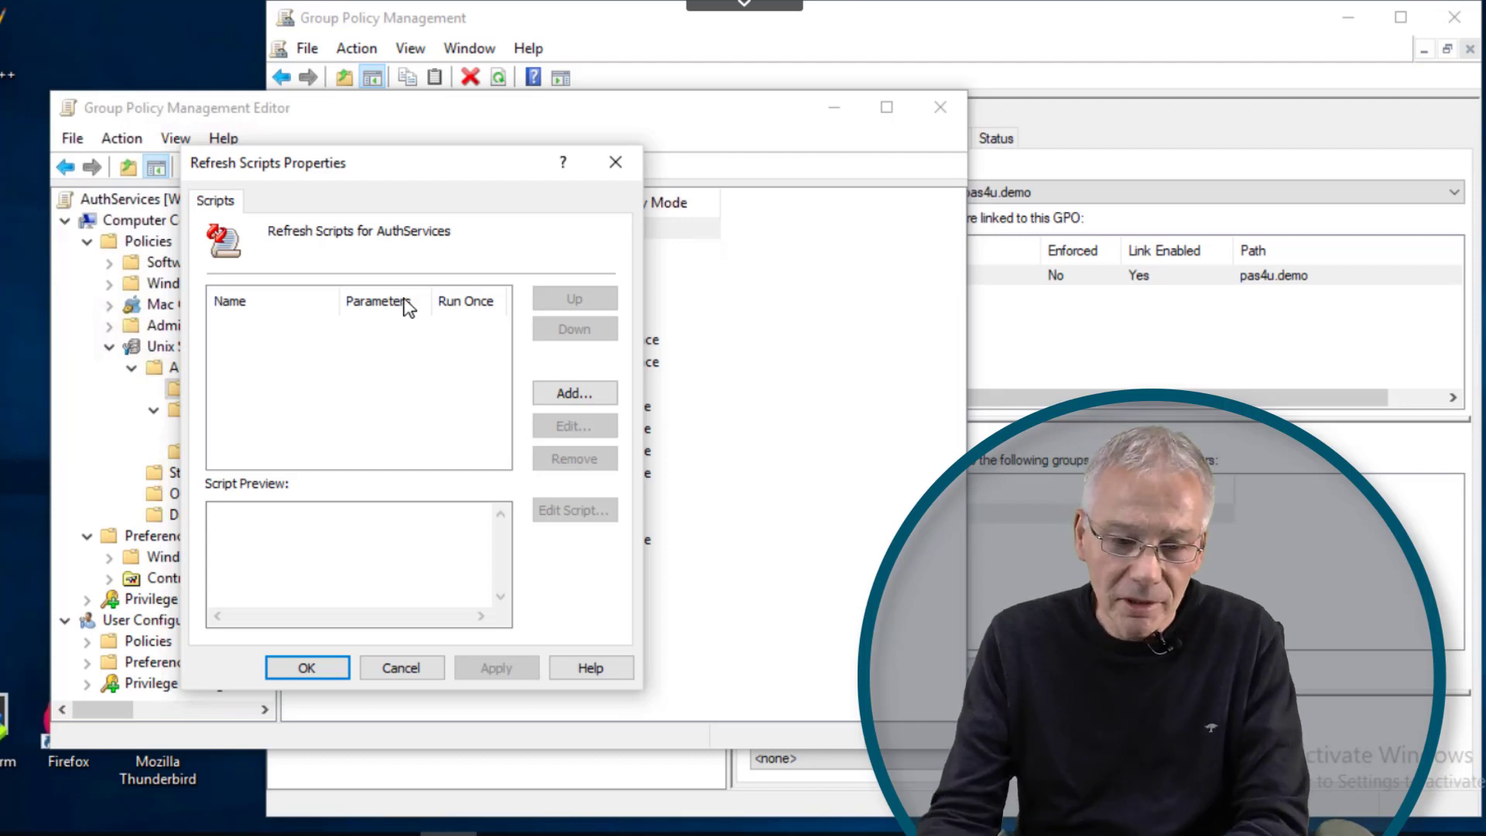
left_click(402, 667)
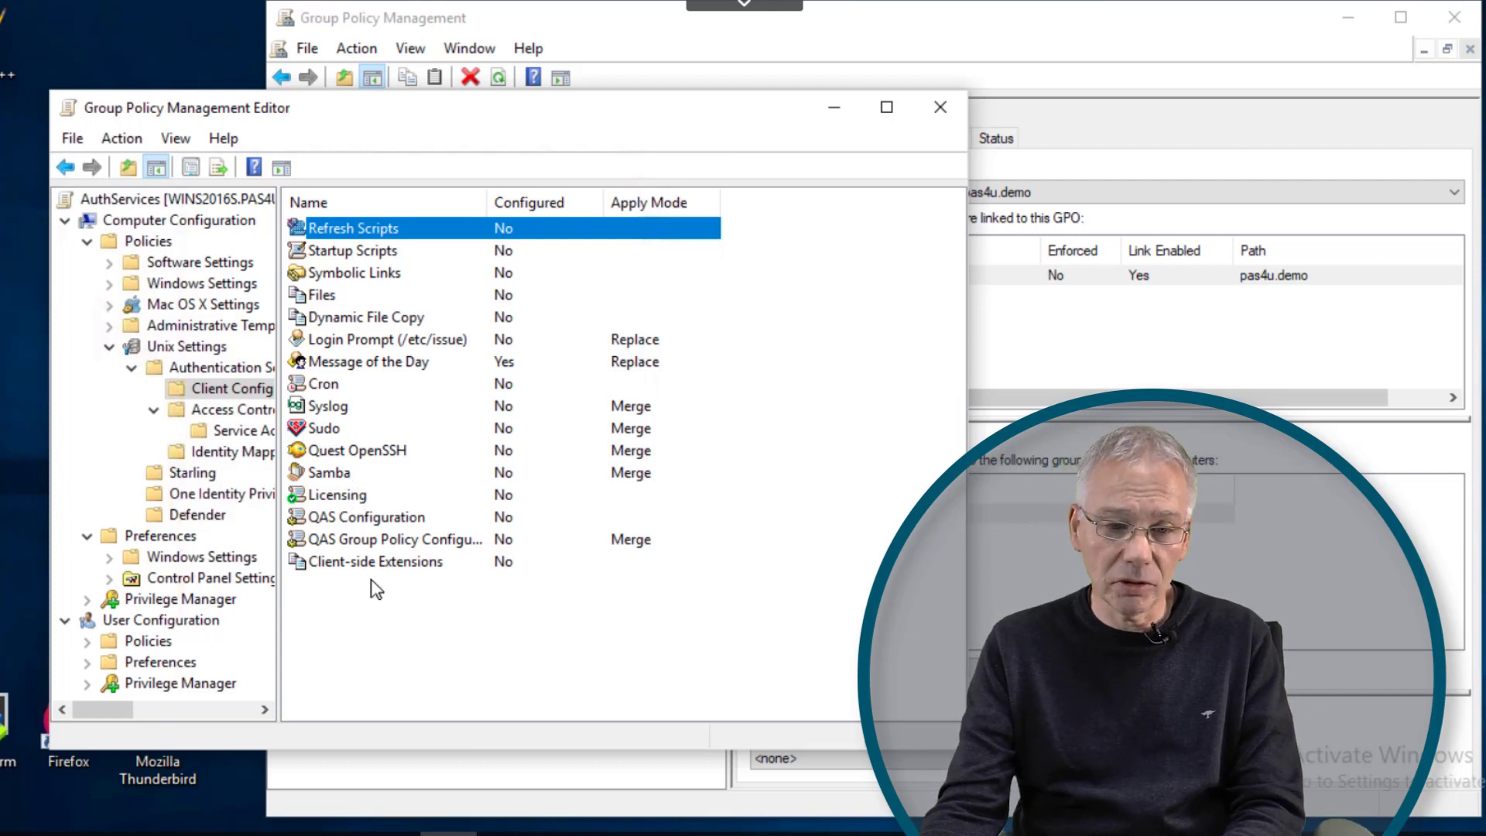
left_click(332, 433)
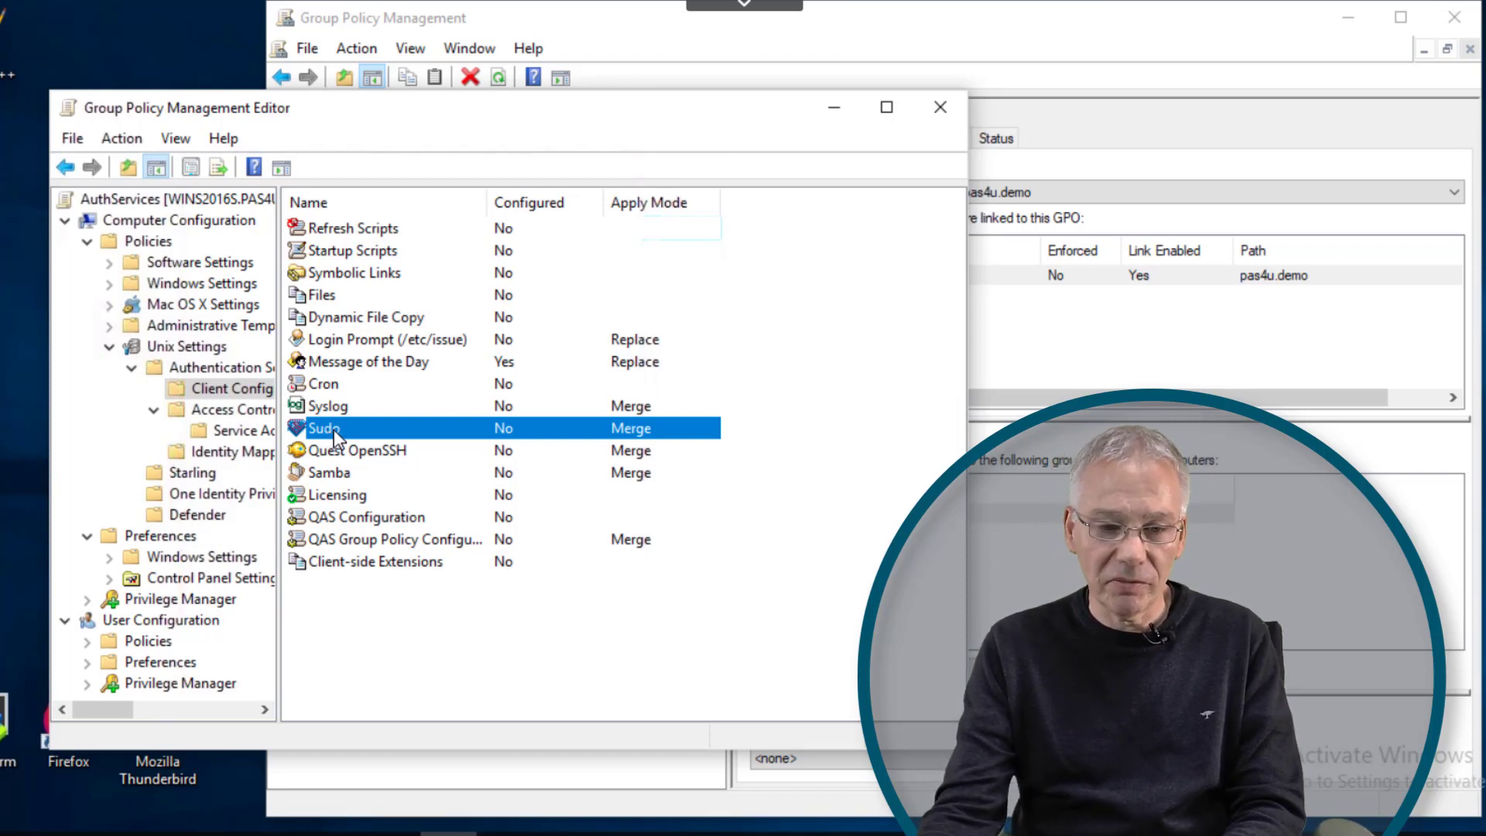
- Start a new sudo rule in Sudo properties with Unix command /us/bin/ls
double_click(335, 432)
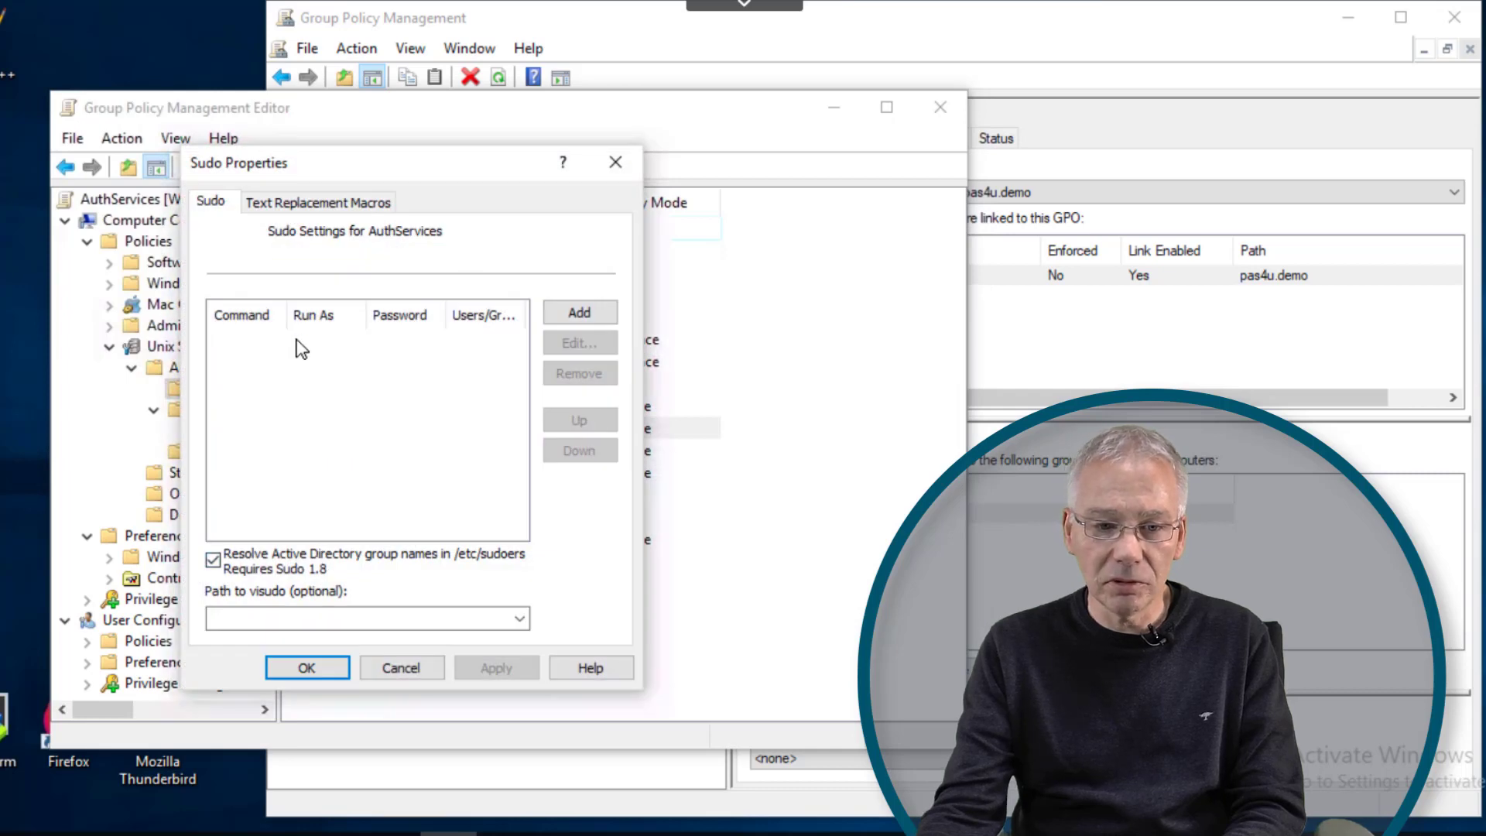
left_click(583, 313)
left_click(279, 242)
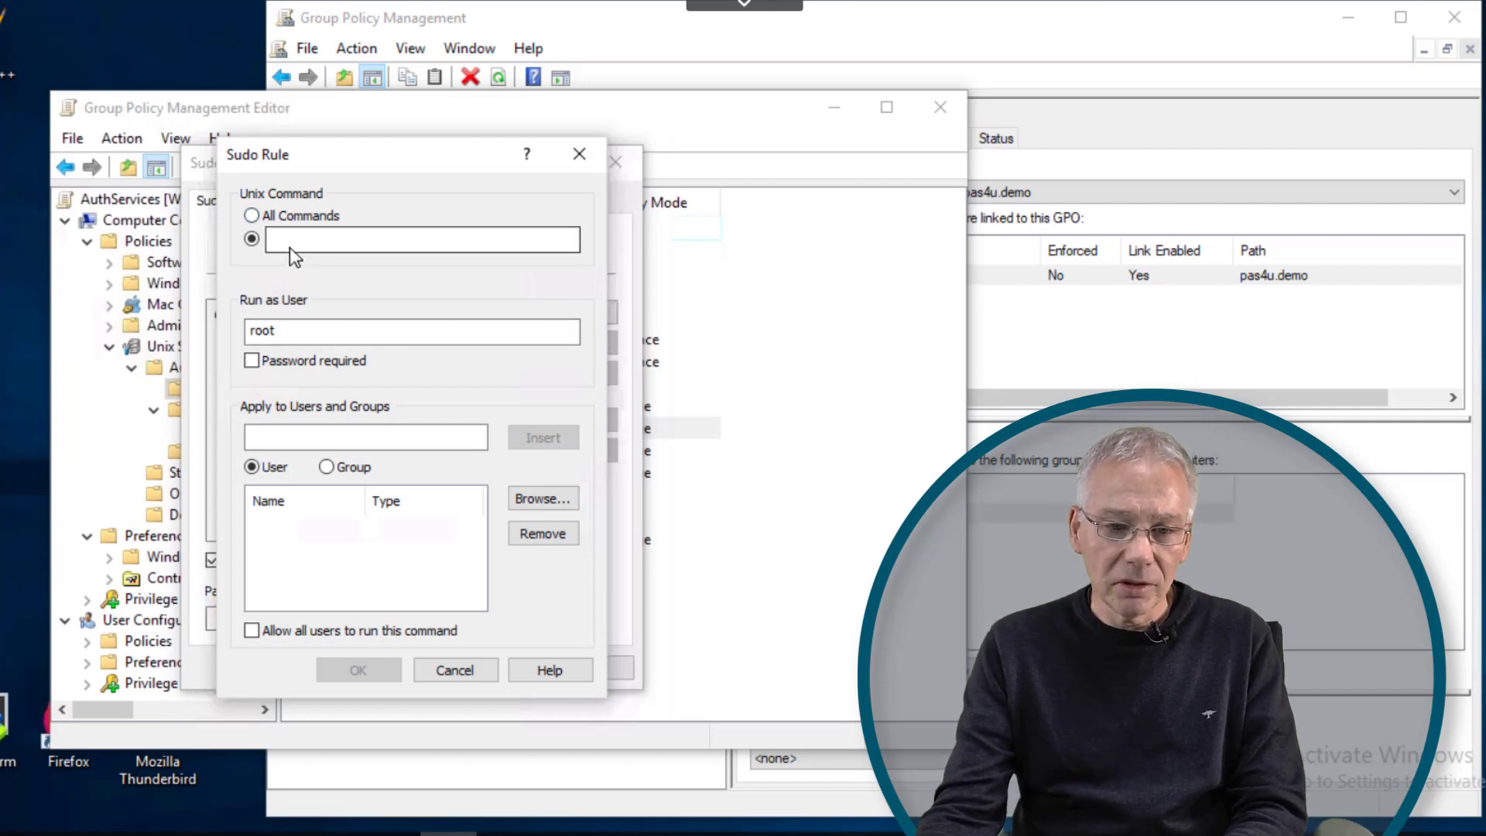
left_click(295, 242)
type("/us/bin/ls")
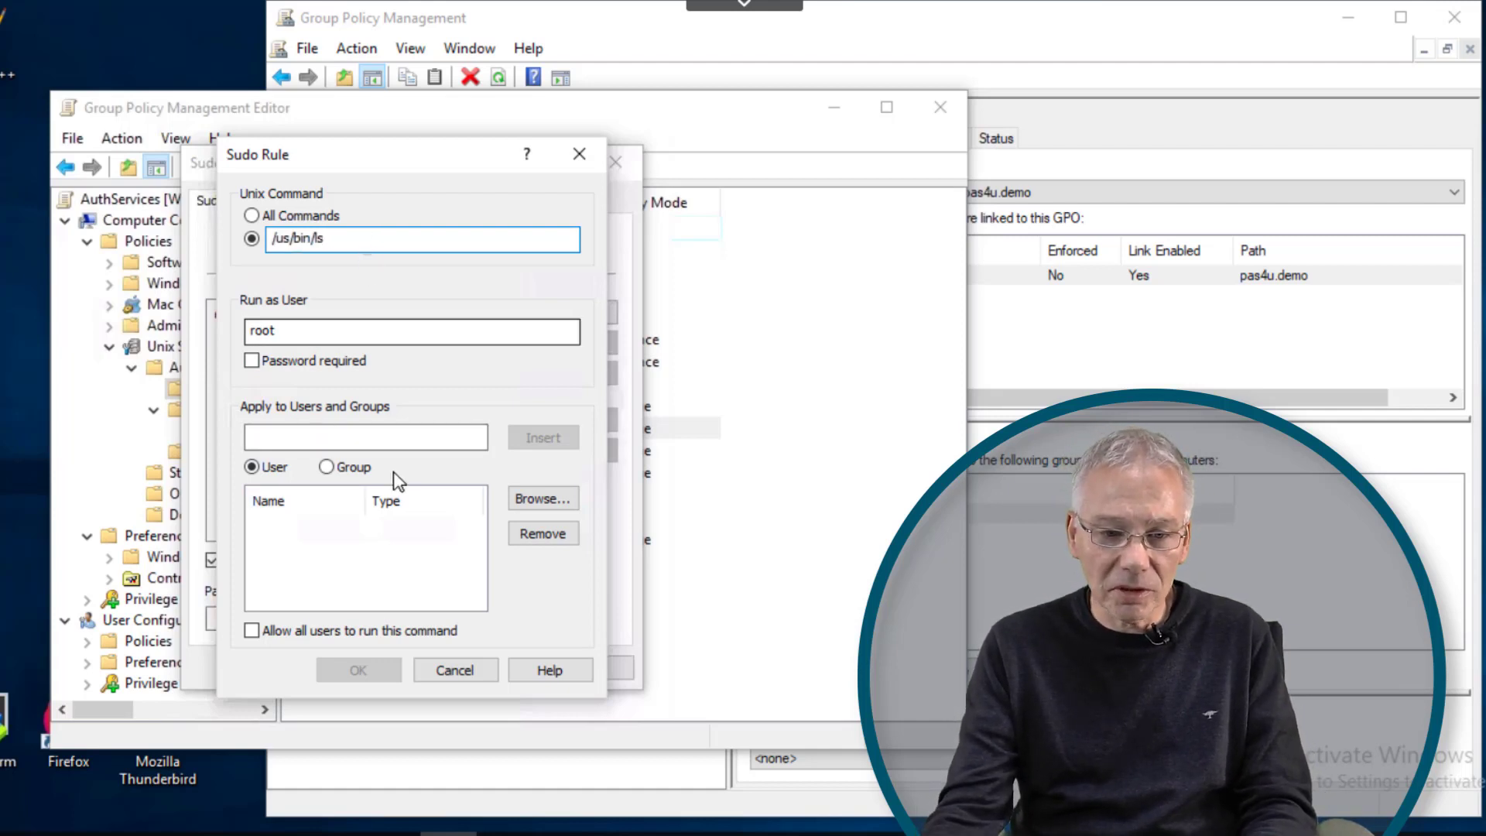
- Add the authdemo user to the rule and extend the command with /var/log/secure
left_click(534, 500)
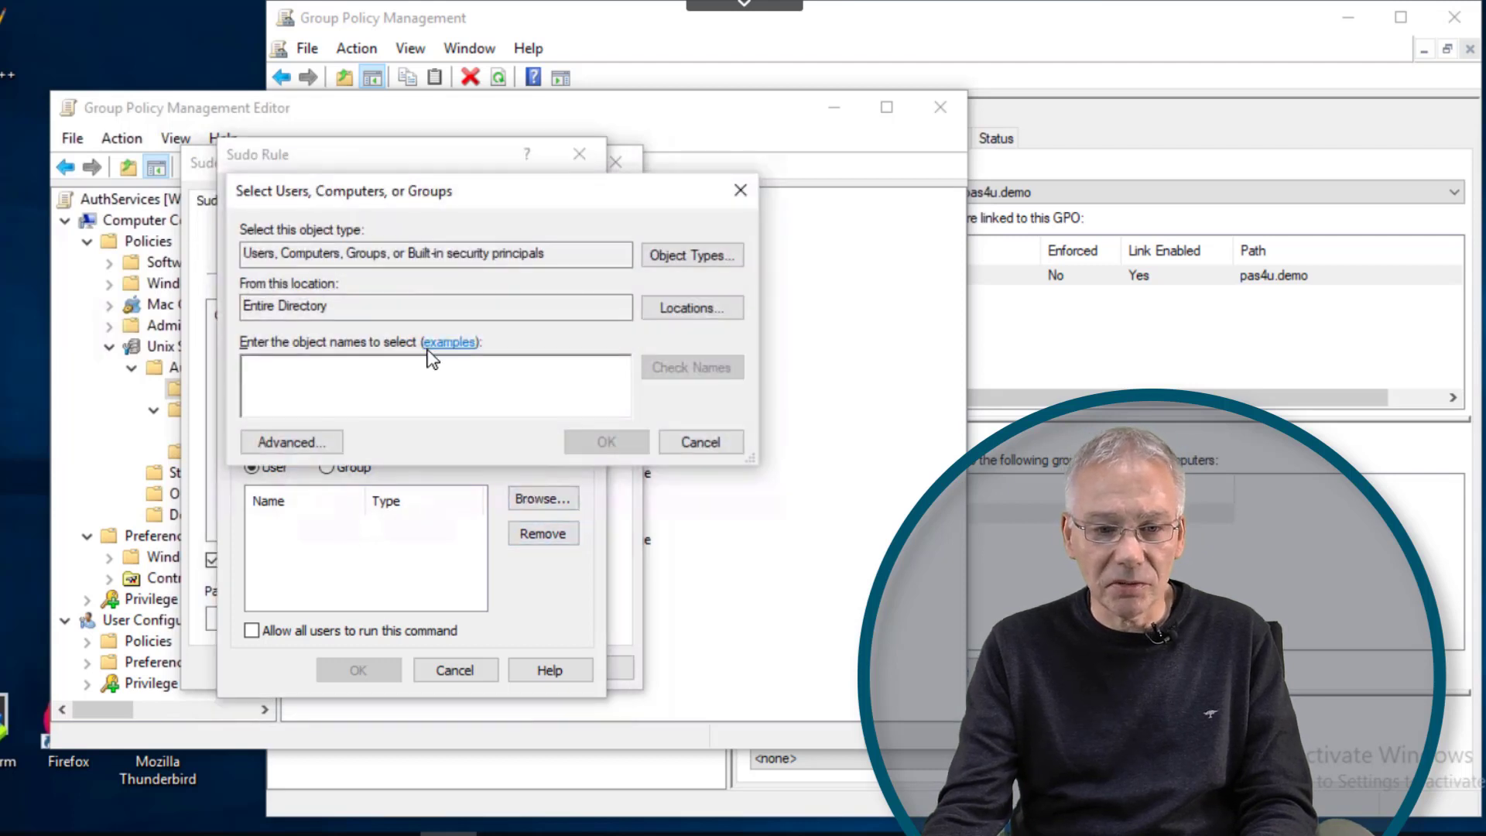
type("authdemo")
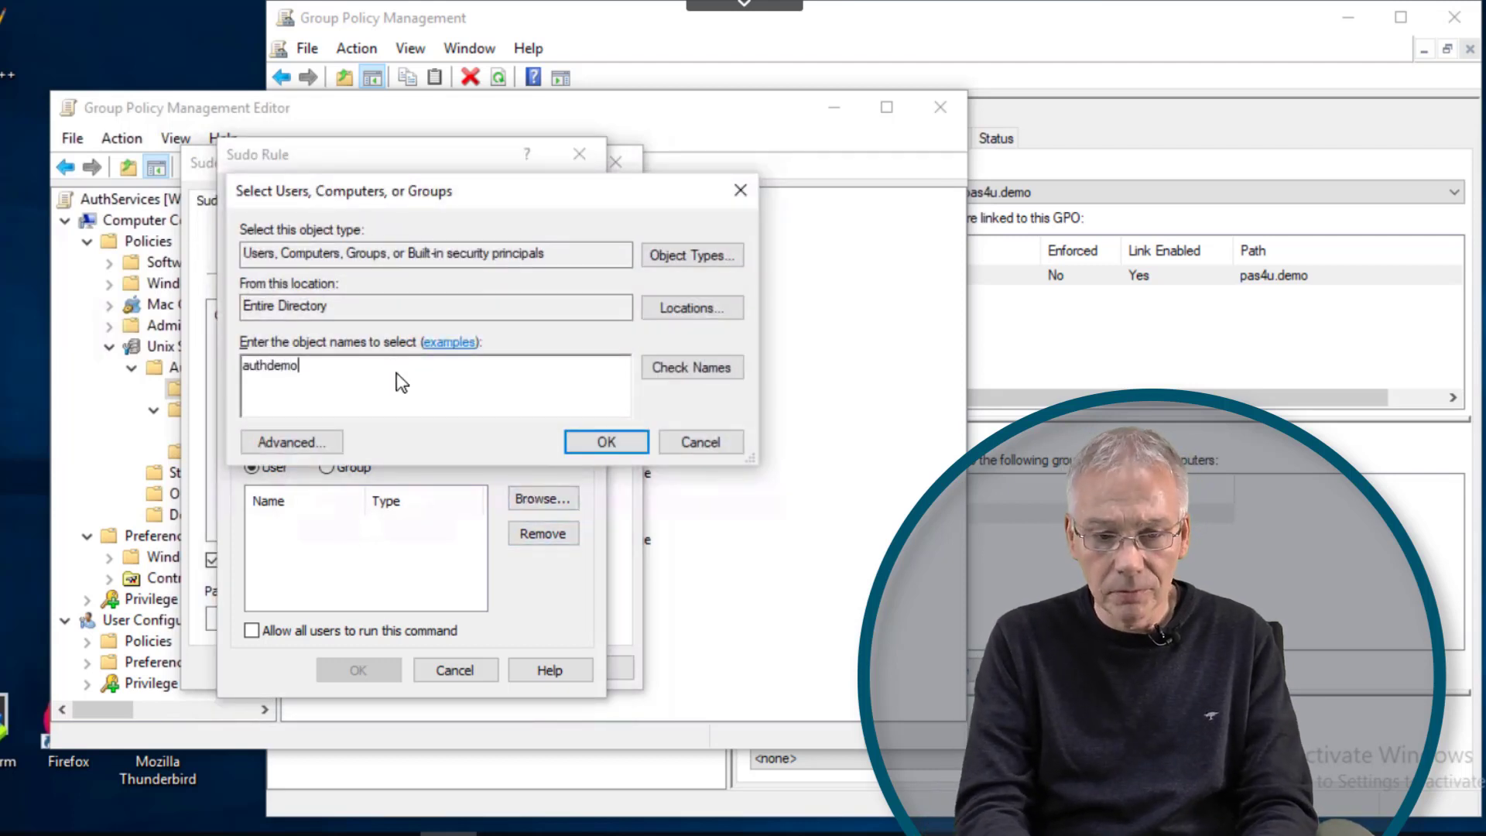
key("Return")
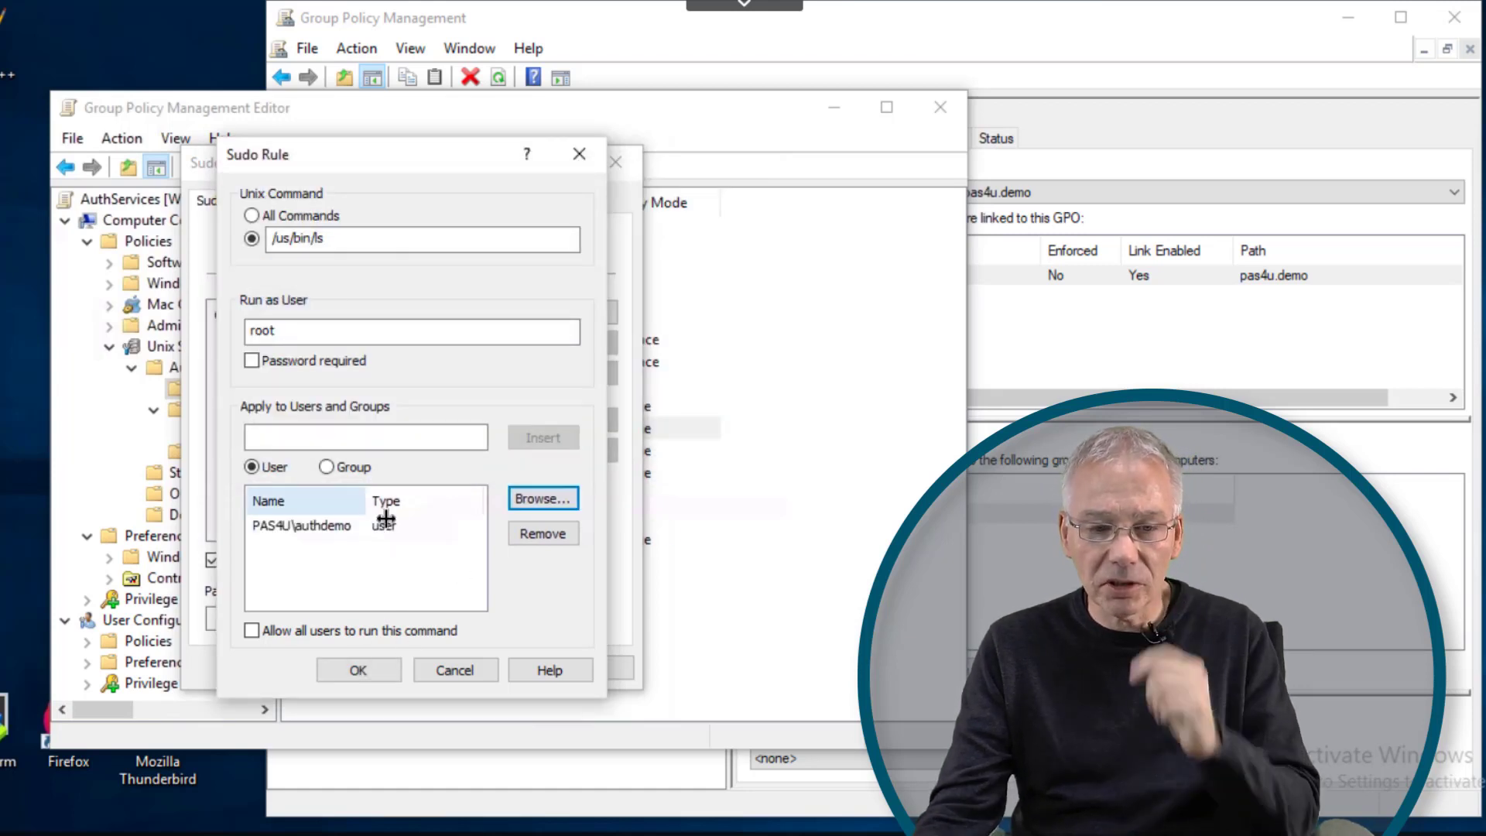
left_click(365, 241)
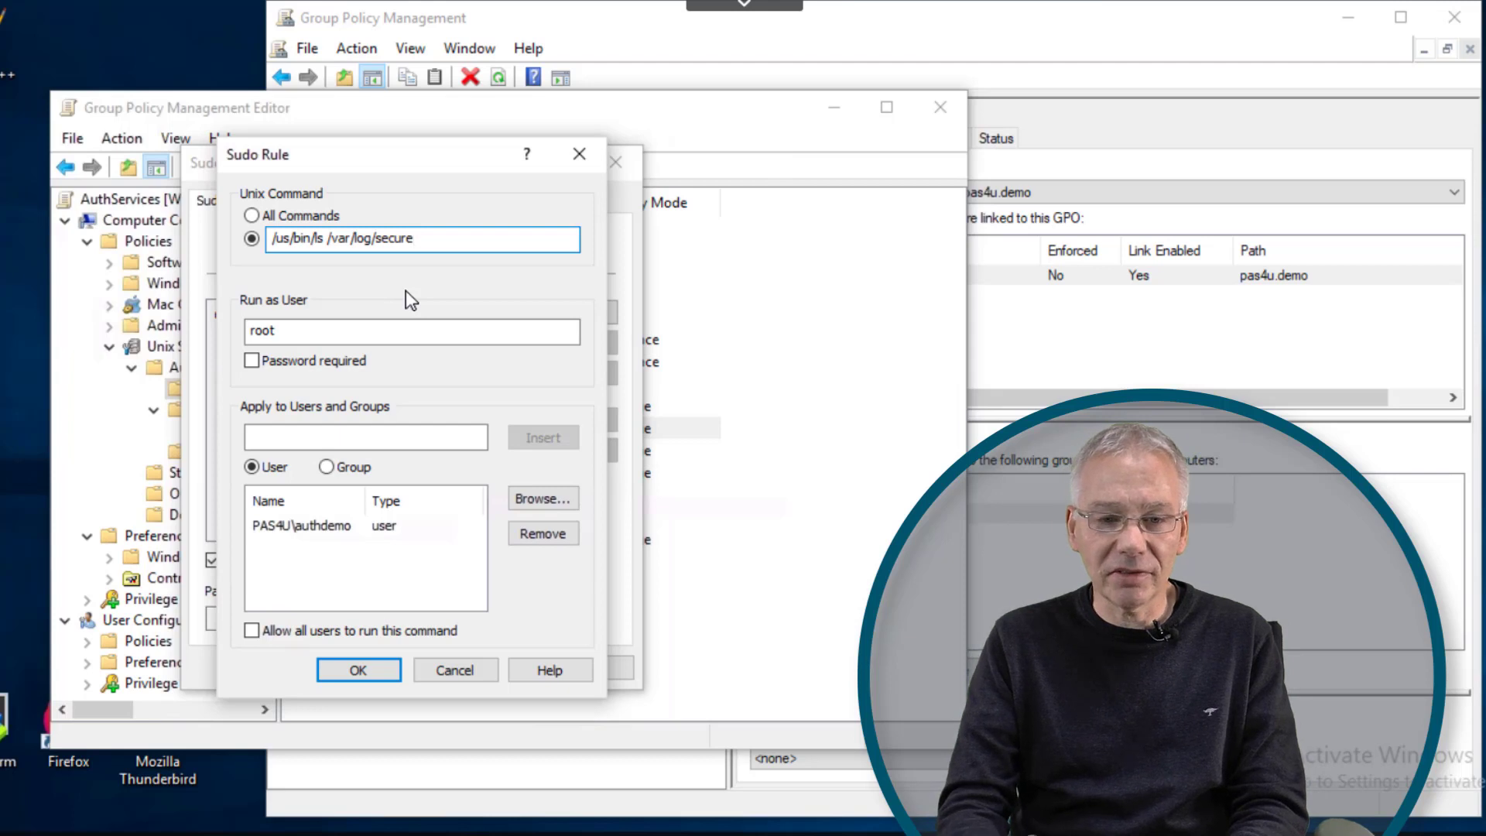
left_click_drag(327, 241, 332, 238)
left_click(336, 248)
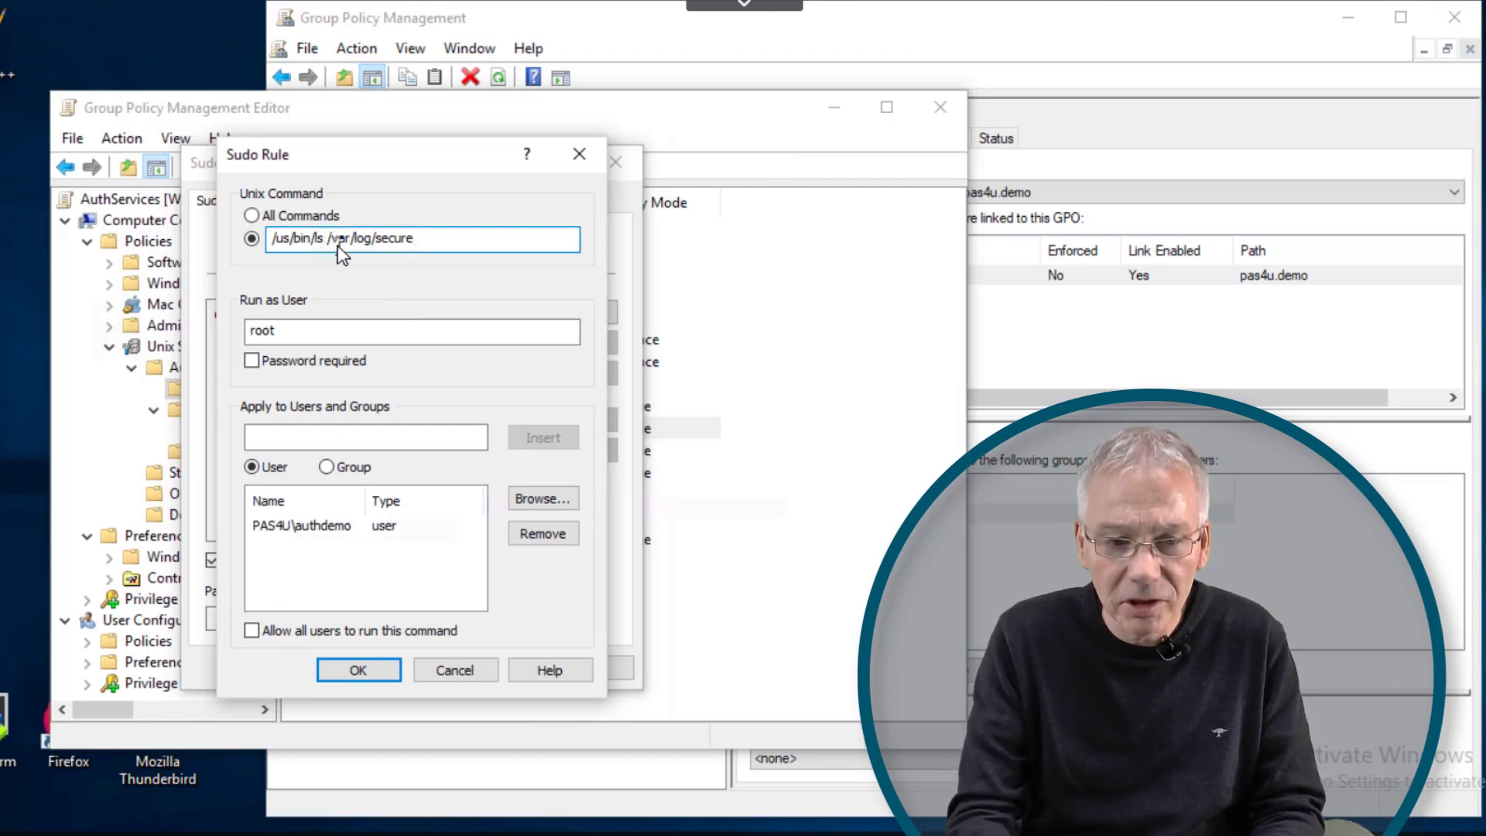
- Change the command to /us/bin/cat /var/log/secure, then cancel the draft sudo rule
key("BackSpace")
key("BackSpace")
key("BackSpace")
key("BackSpace")
key("BackSpace")
type("in/cat")
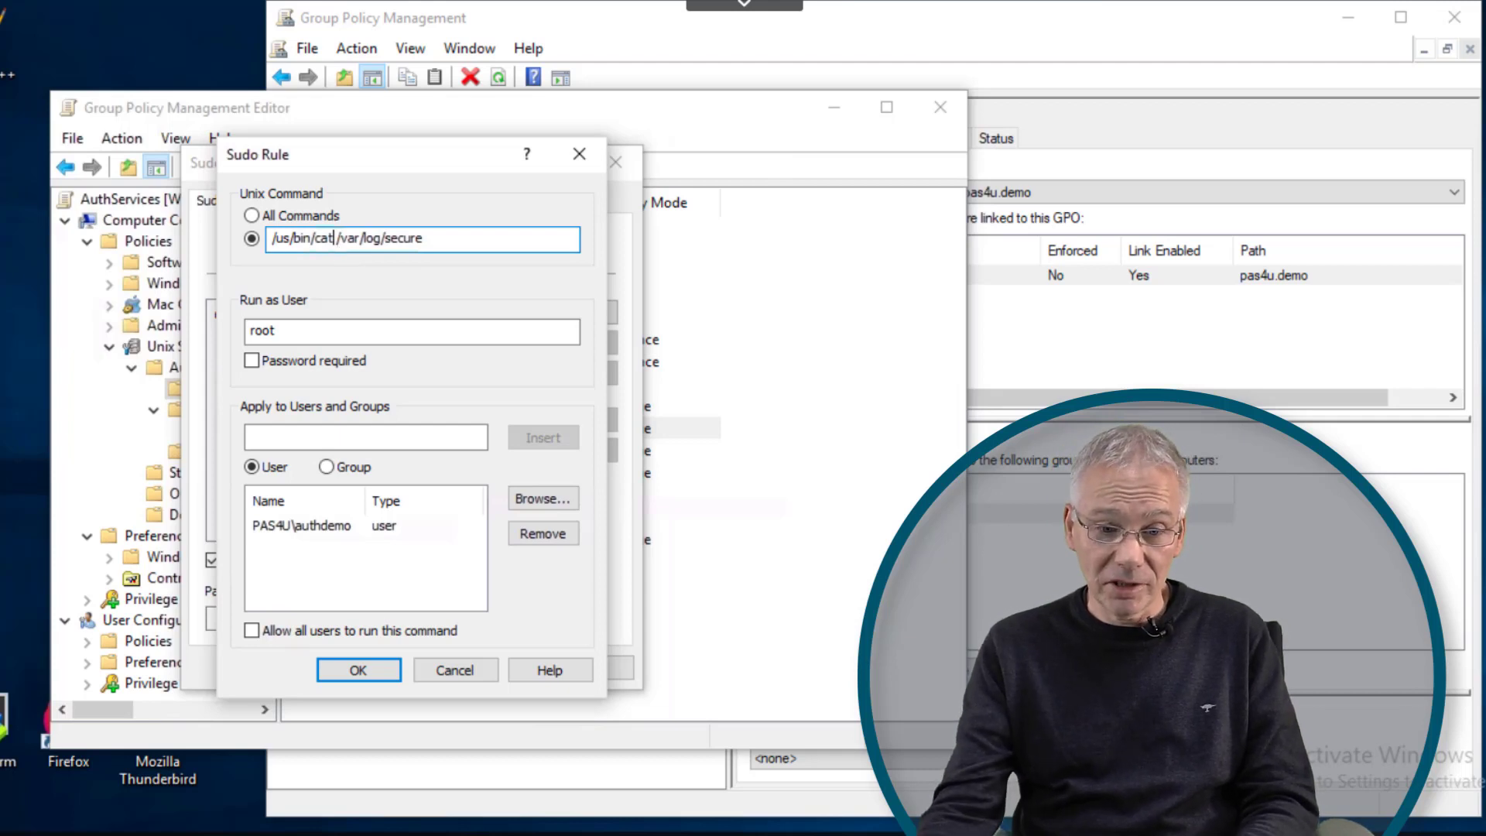
left_click(462, 671)
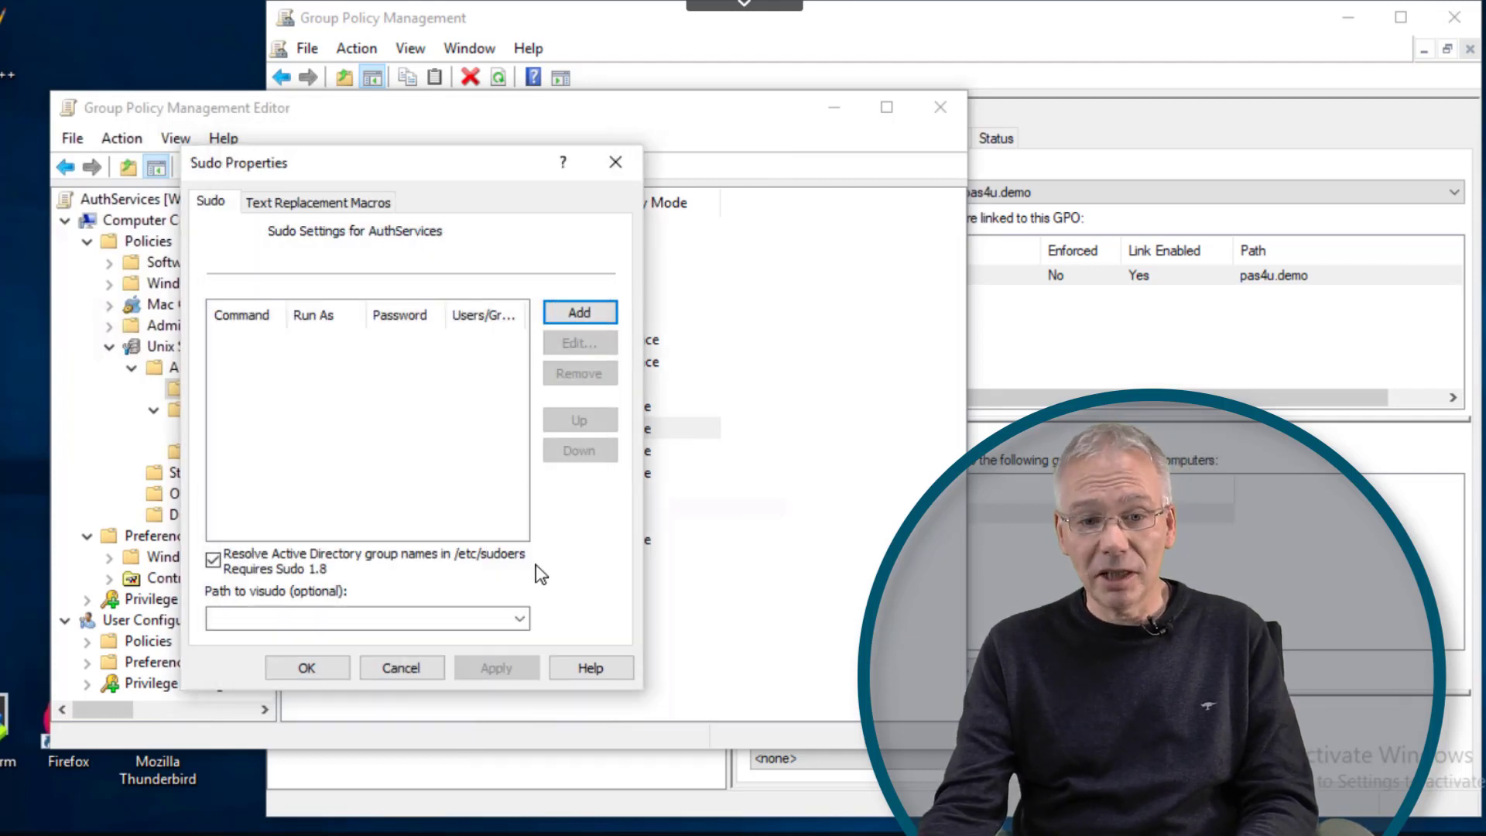
- Close Sudo Properties unchanged and select Client-side Extensions in the list
left_click(616, 165)
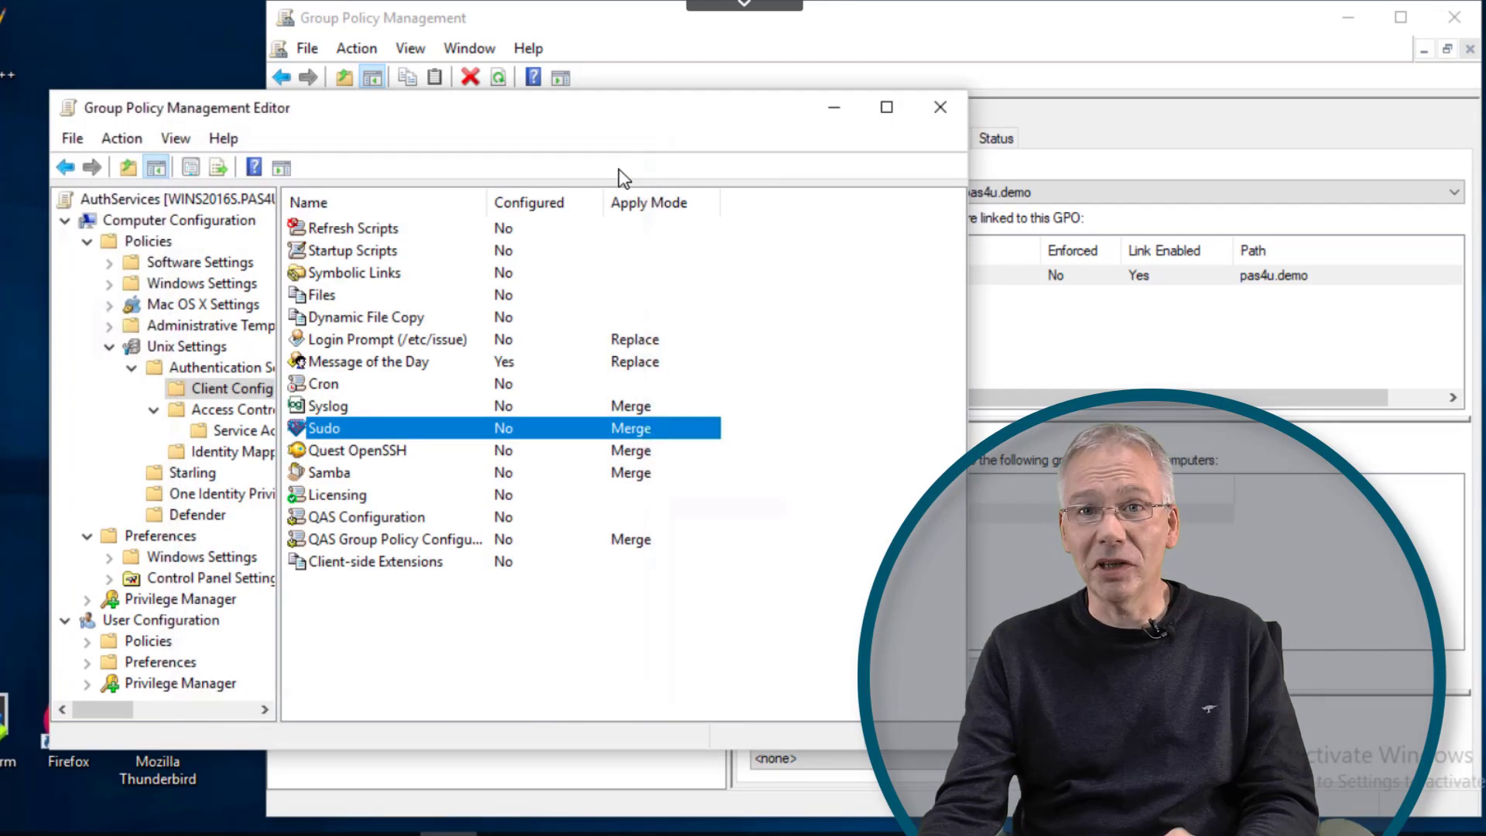
left_click(362, 563)
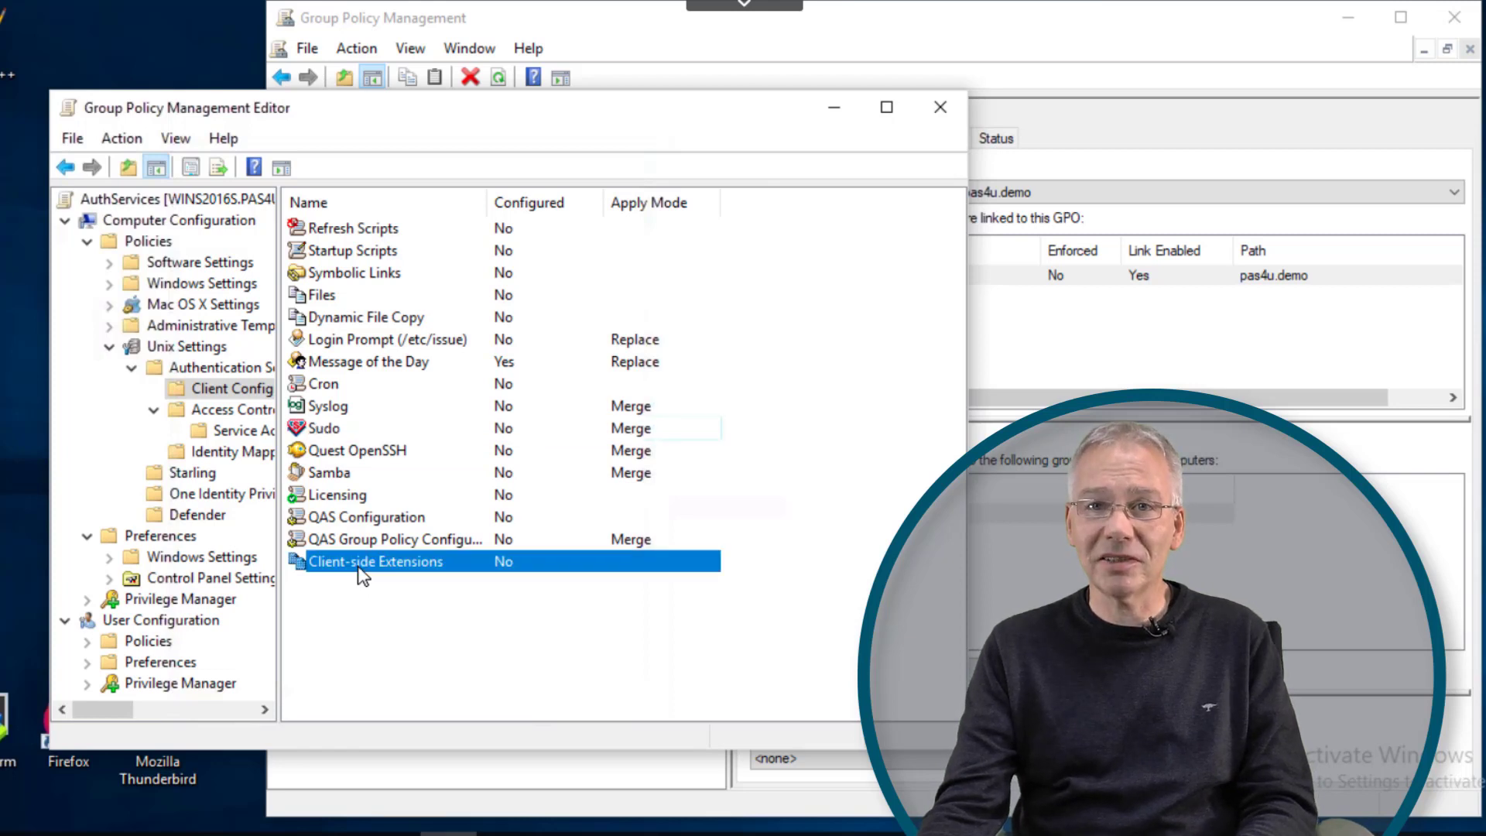